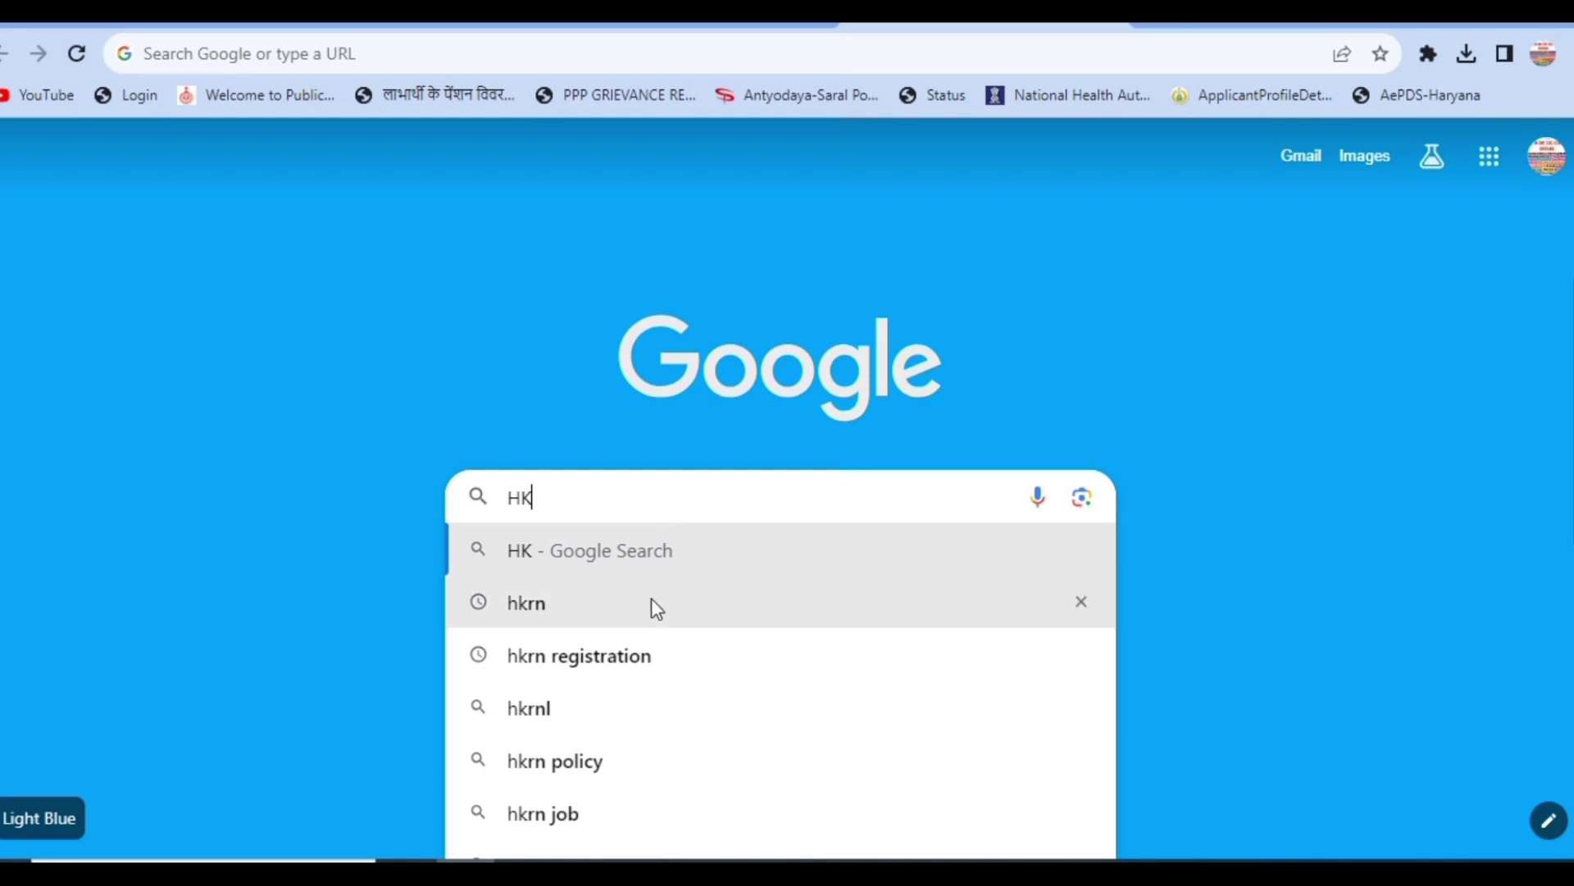
- Search Google for 'hkrn' and open the HKRN Vacant Jobs sitelink
left_click(651, 603)
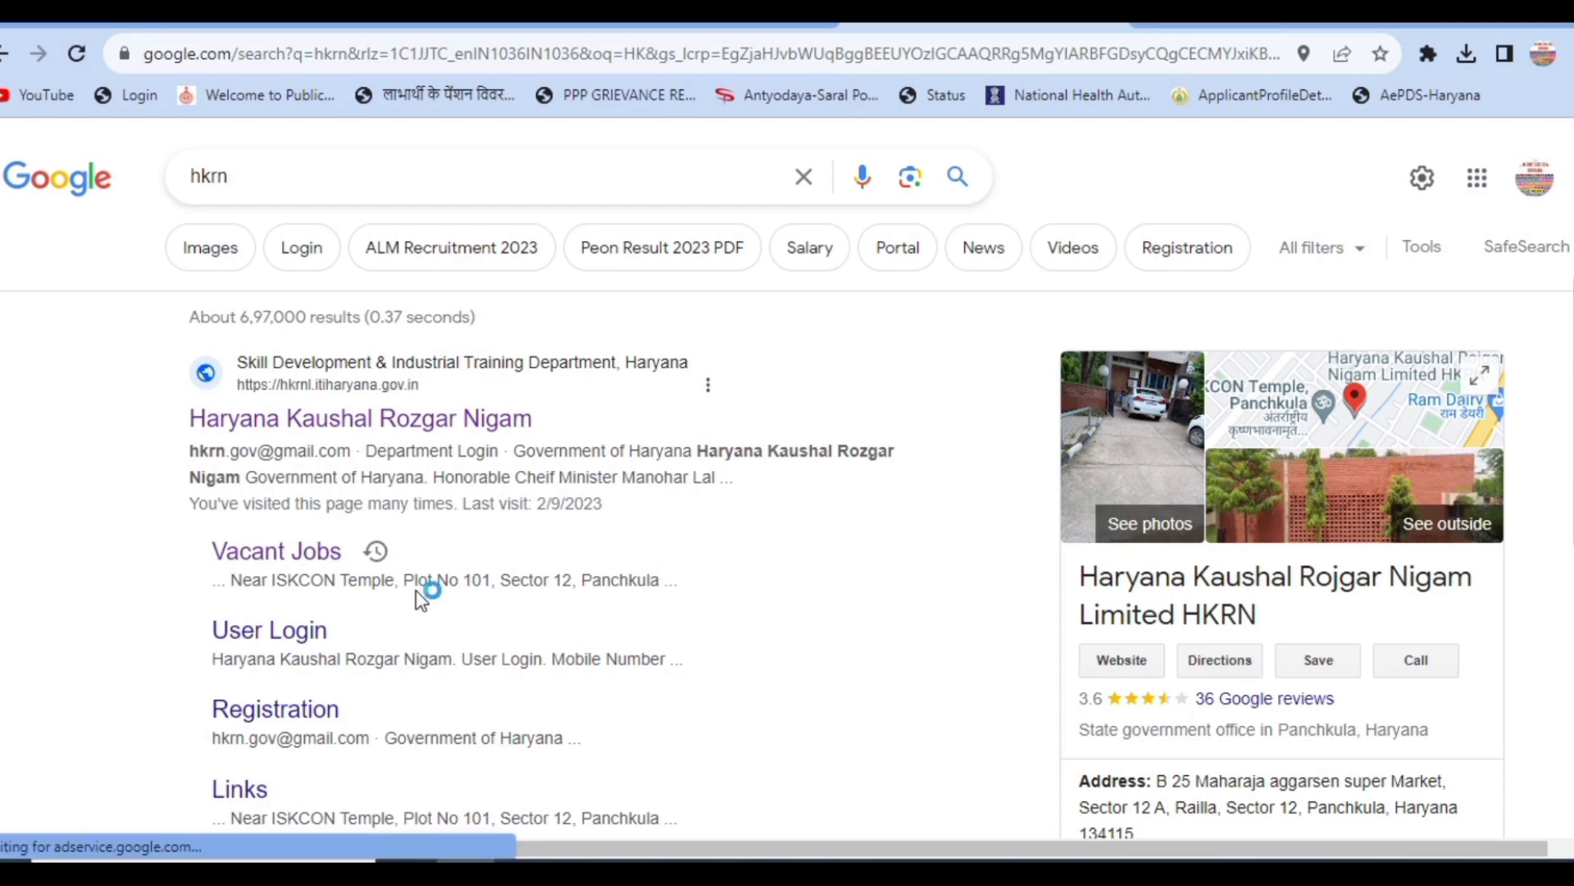
left_click(324, 556)
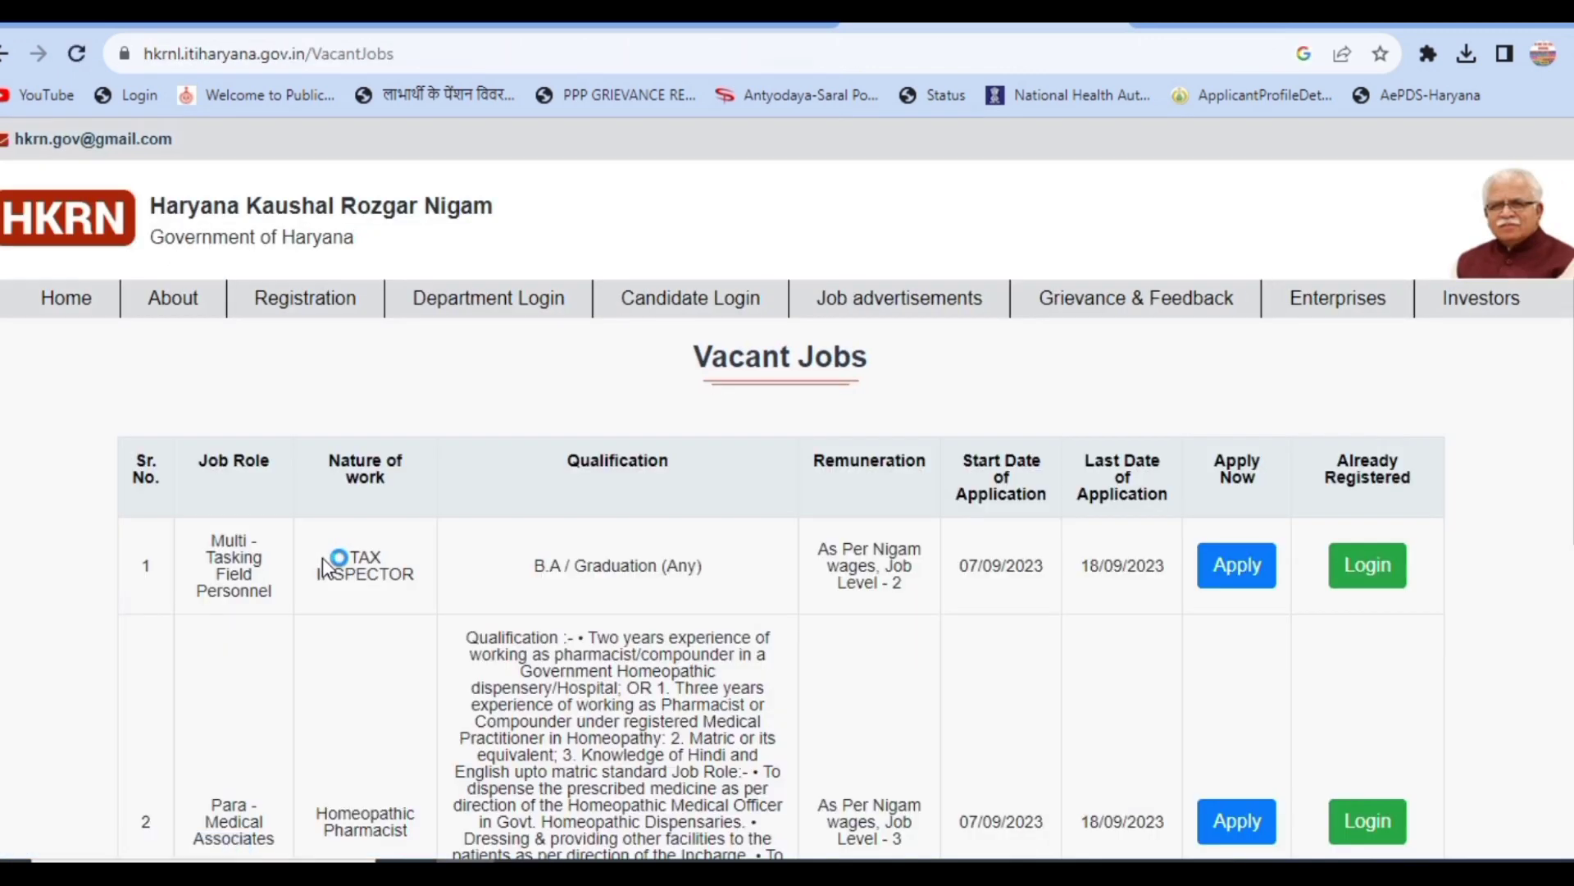
scroll(322, 602, "down", 2)
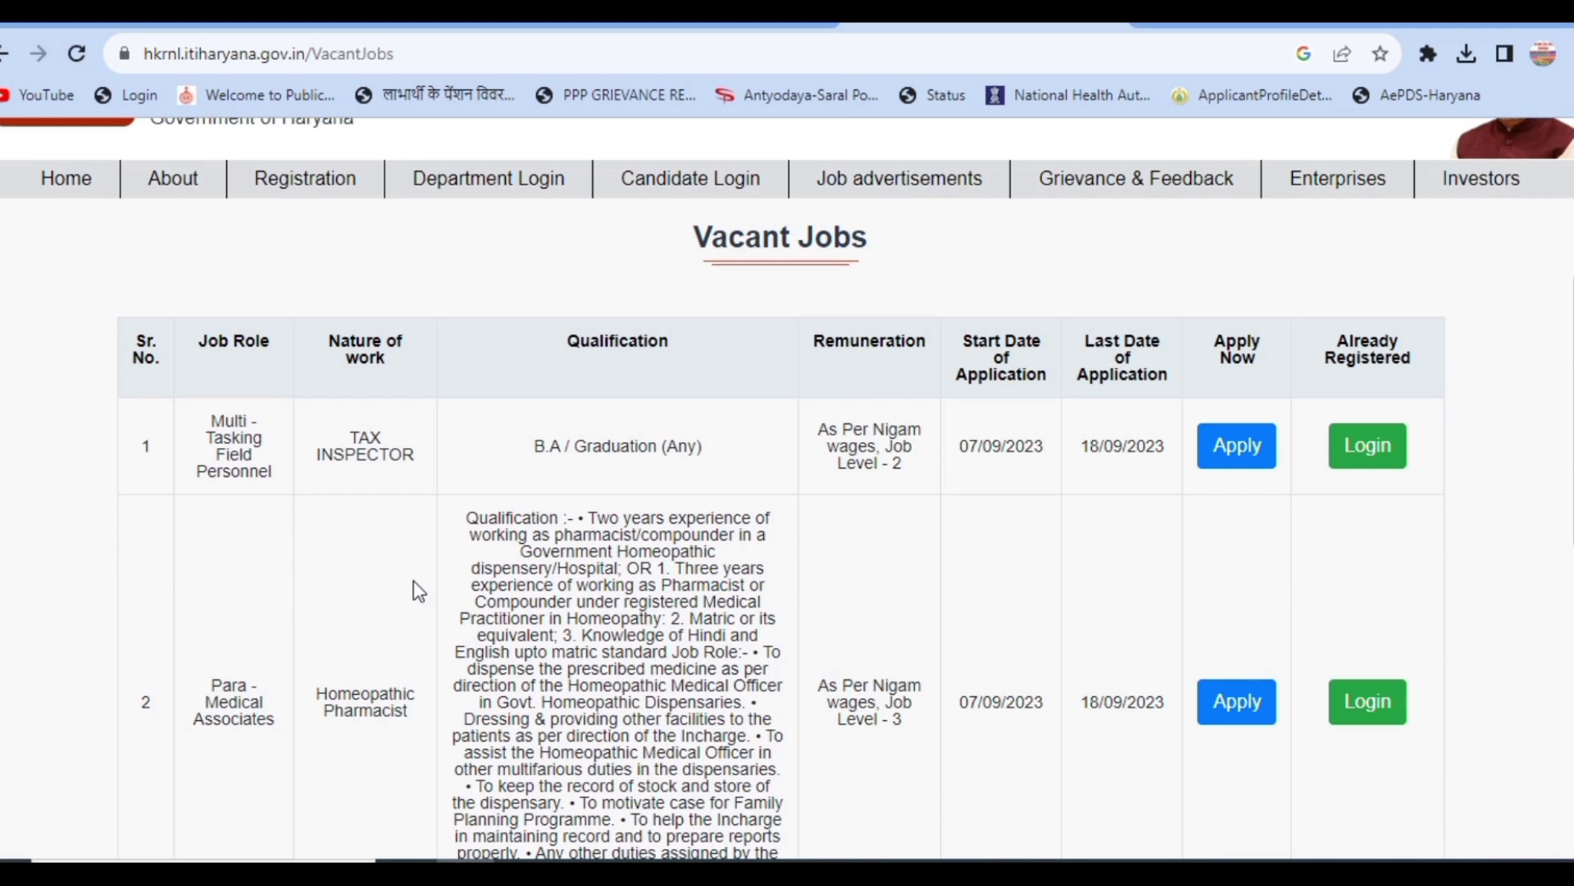
scroll(418, 590, "up", 2)
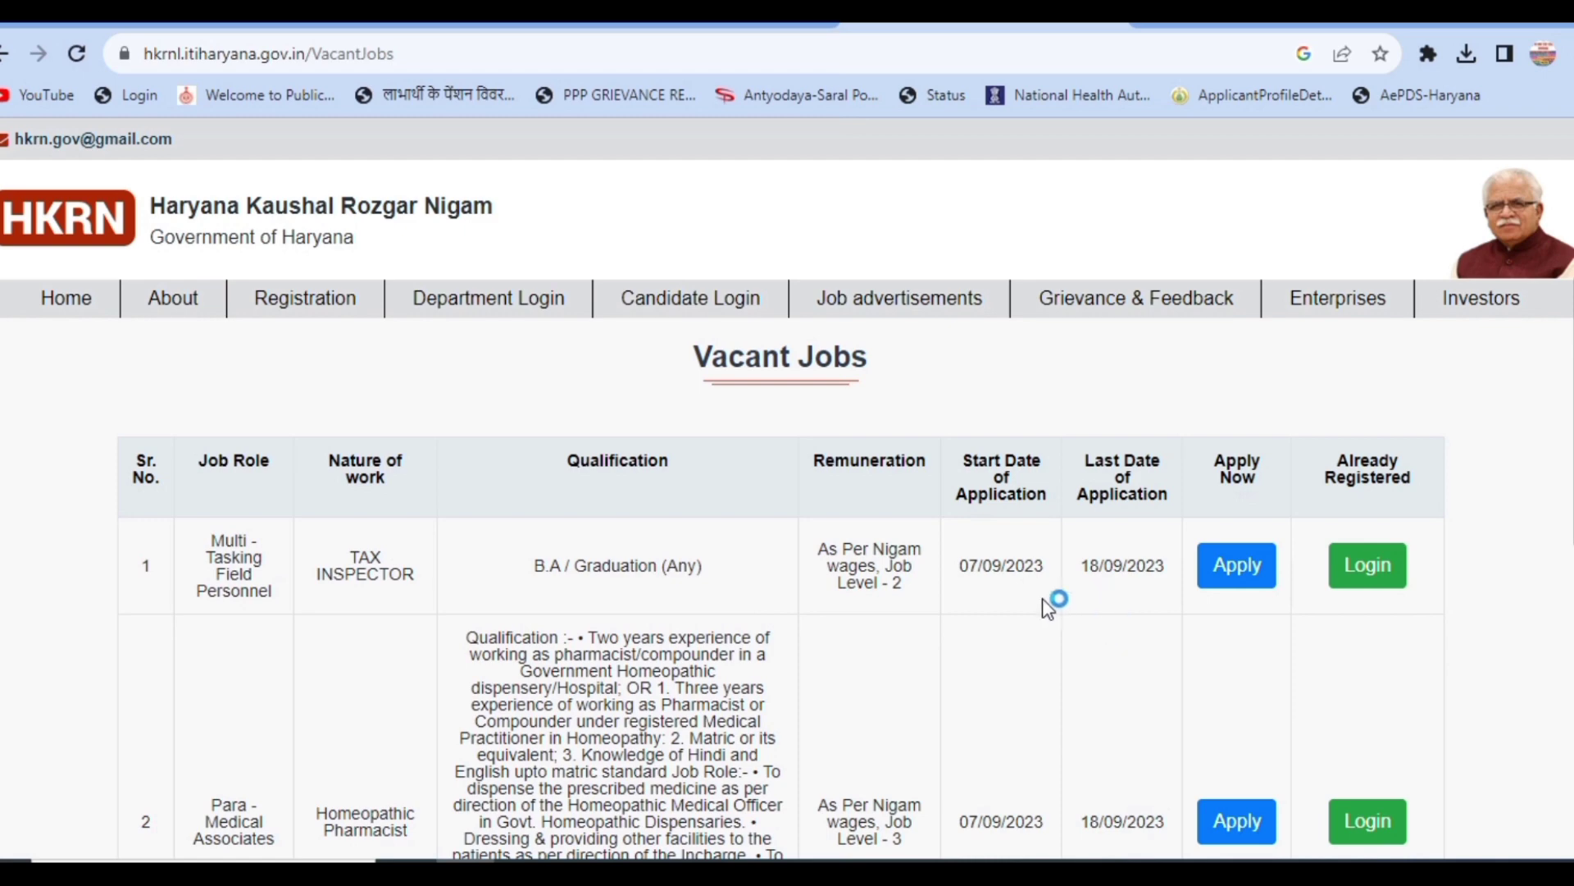
scroll(1042, 598, "down", 4)
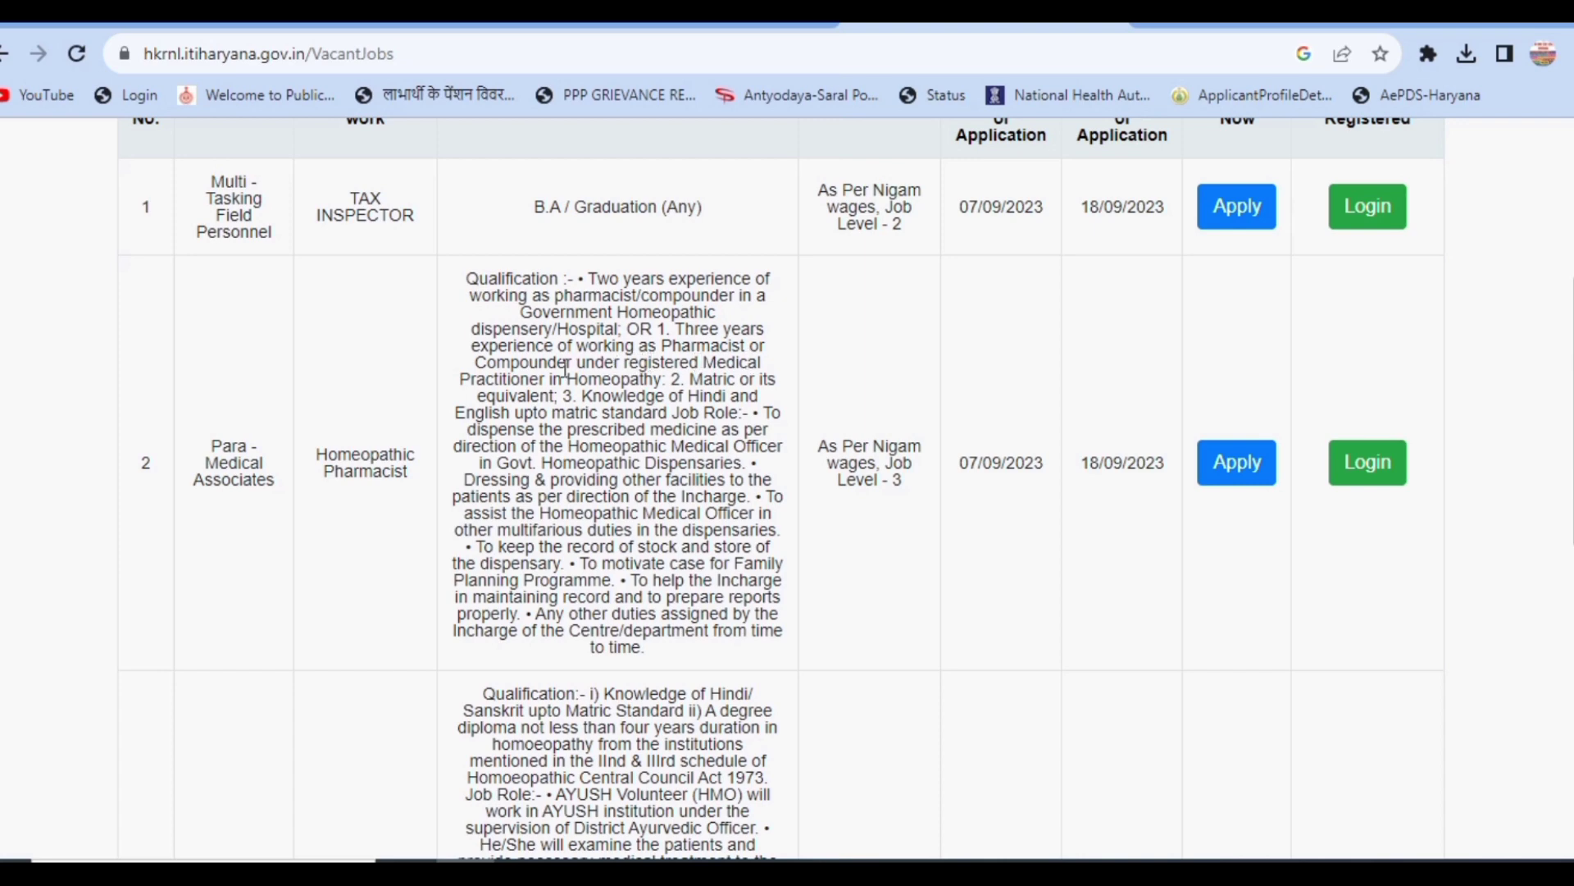
scroll(626, 367, "down", 6)
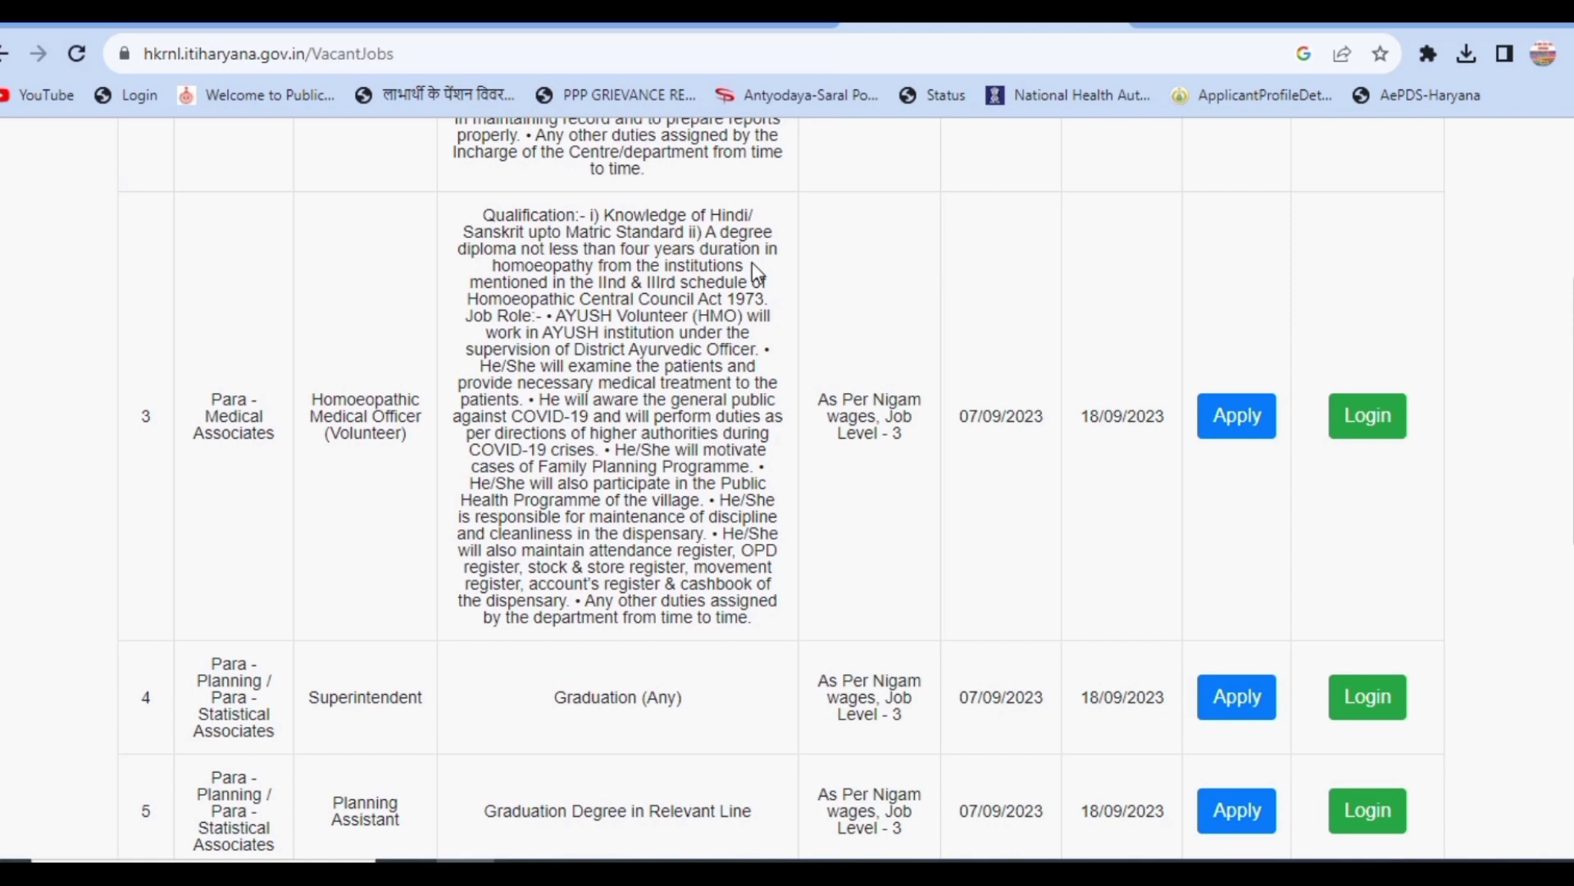
scroll(758, 273, "down", 4)
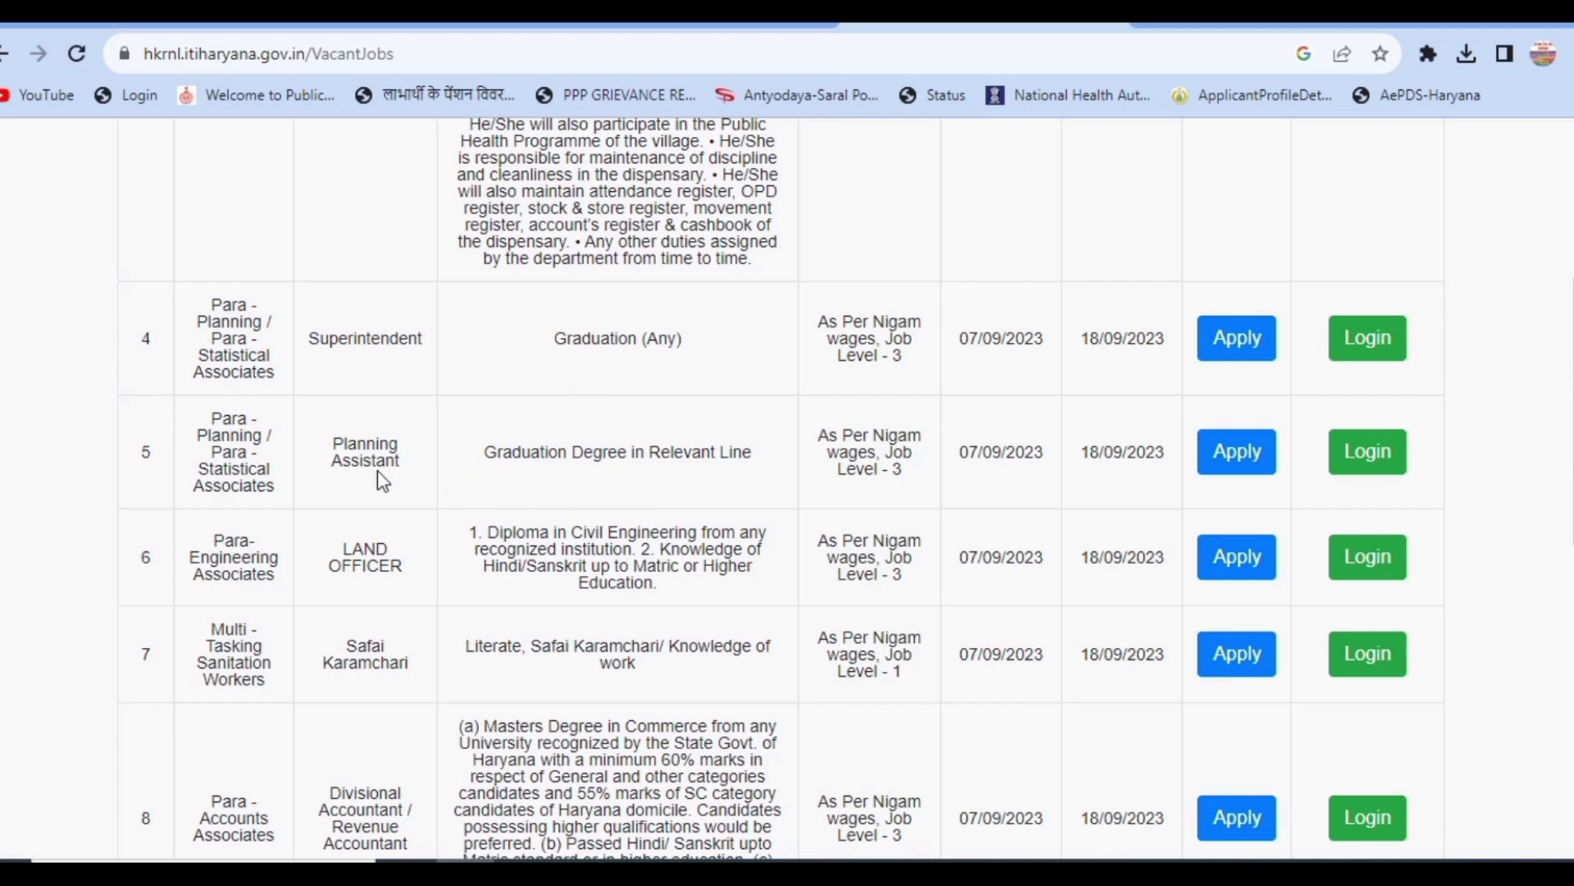
scroll(511, 490, "down", 1)
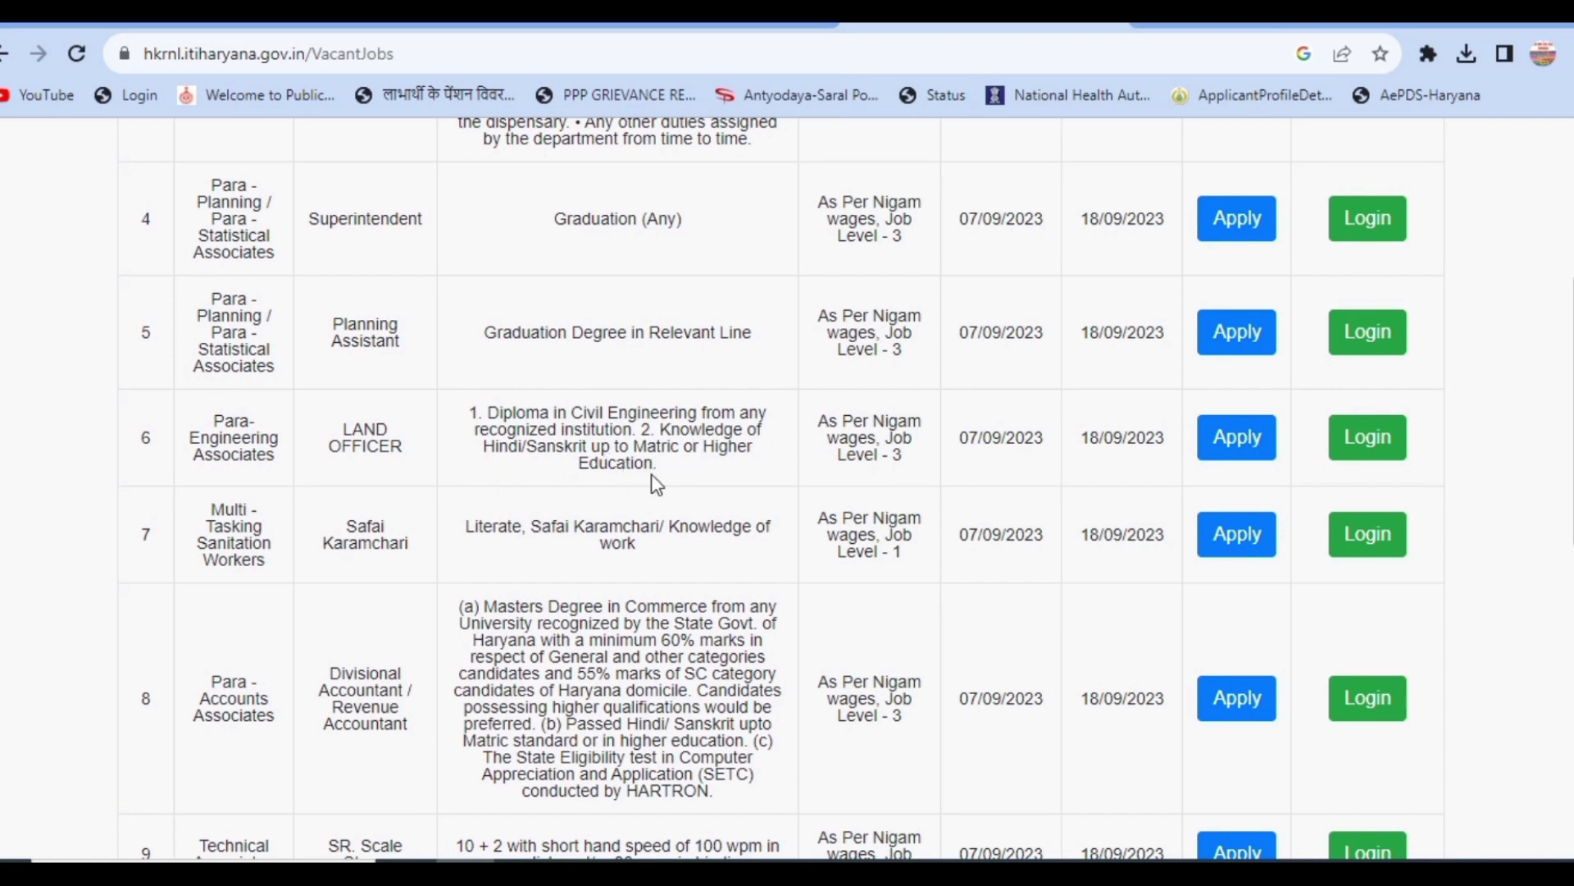
scroll(657, 485, "down", 1)
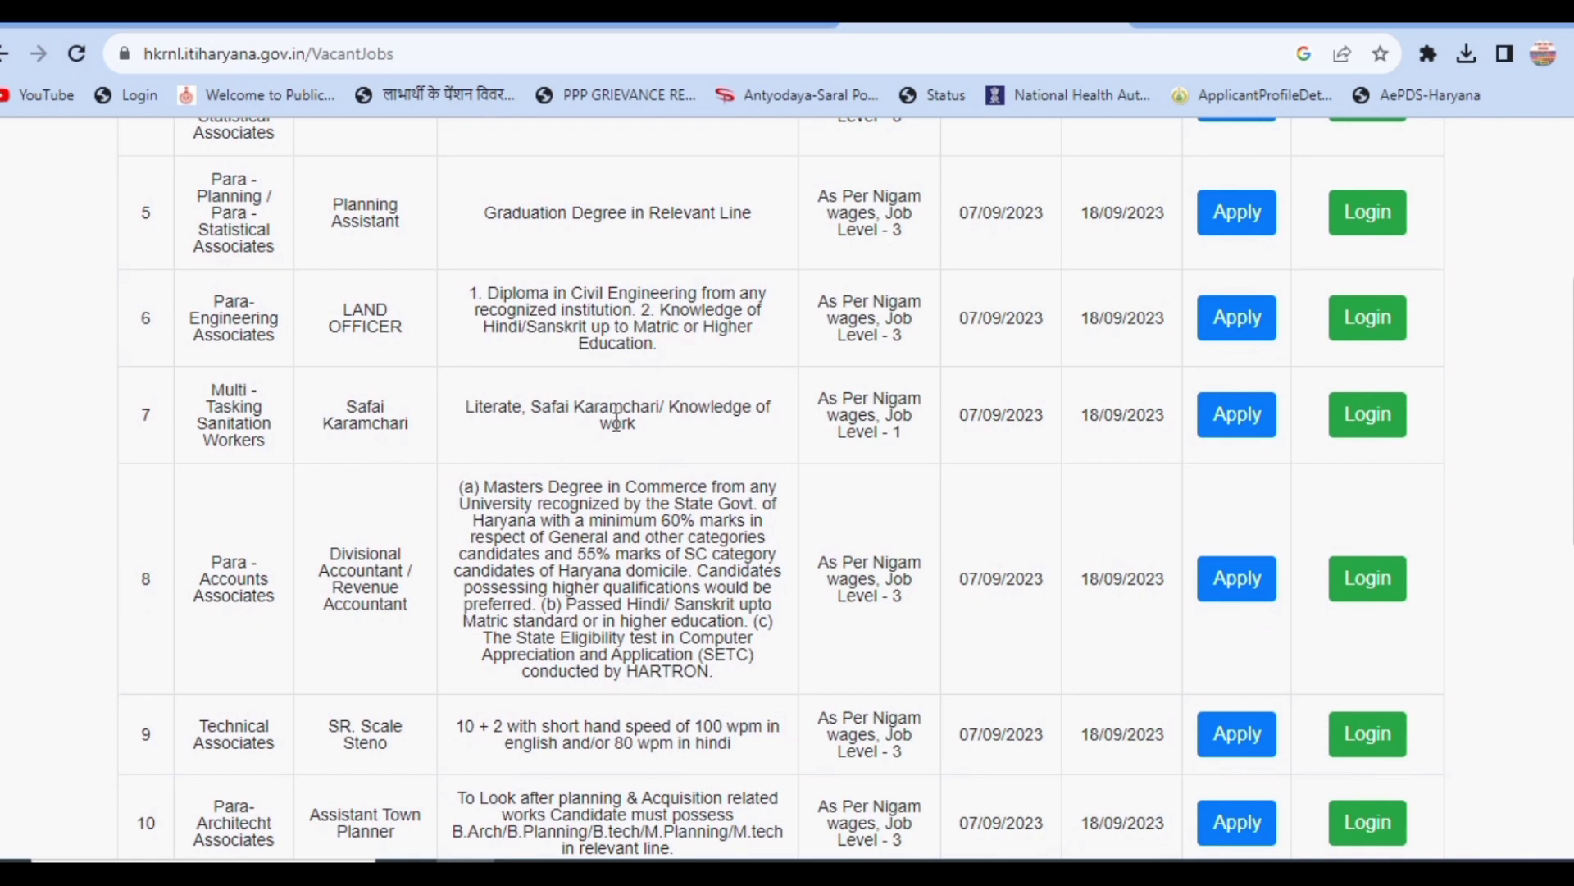
scroll(617, 423, "down", 1)
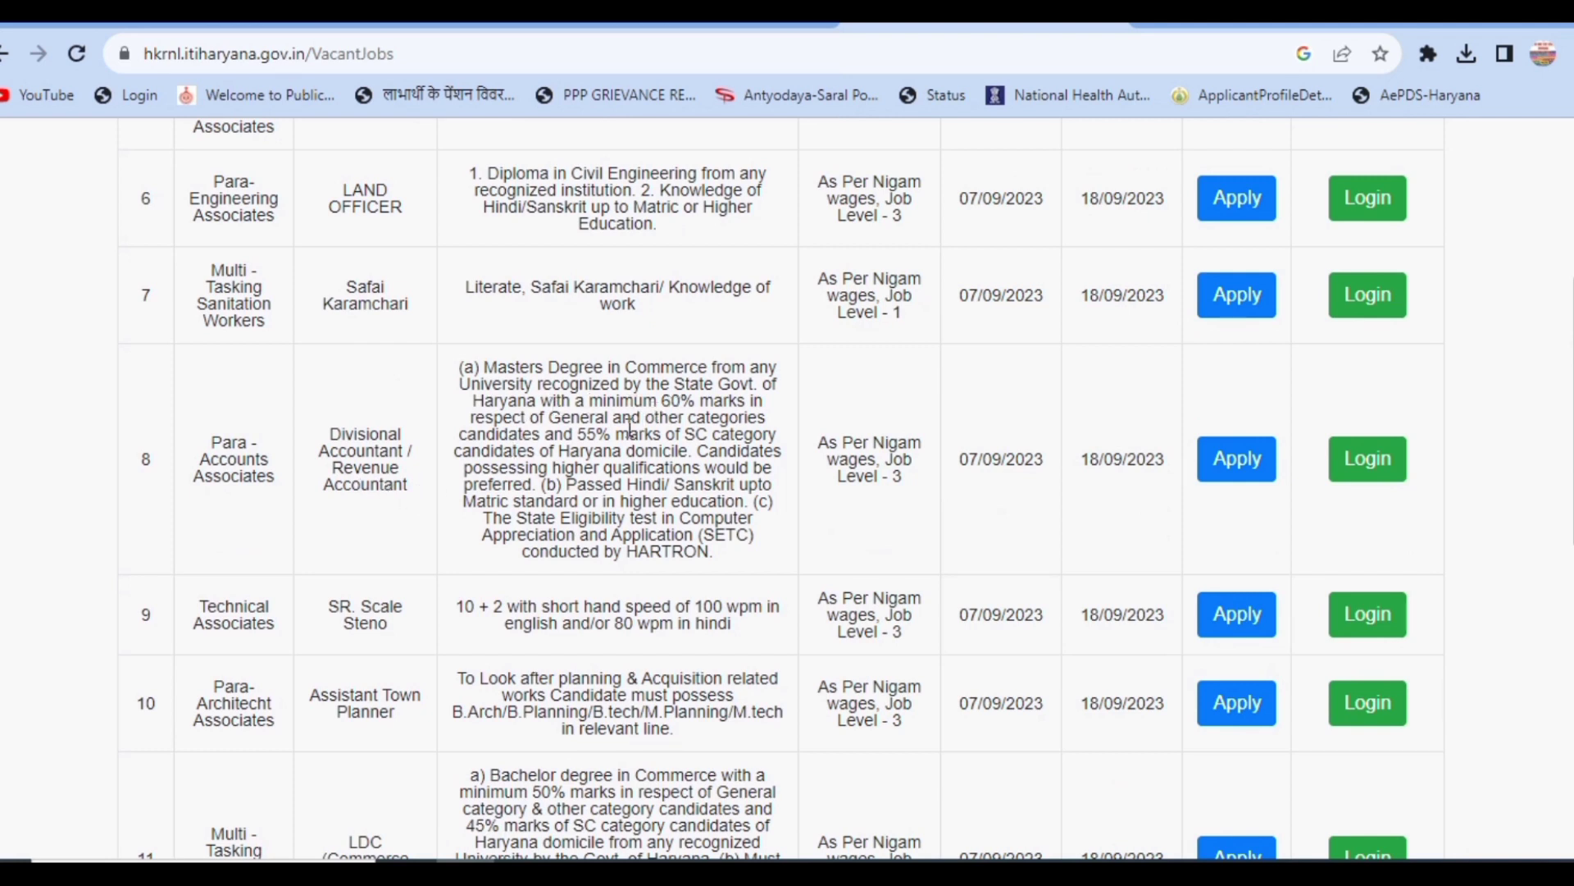
scroll(515, 475, "down", 1)
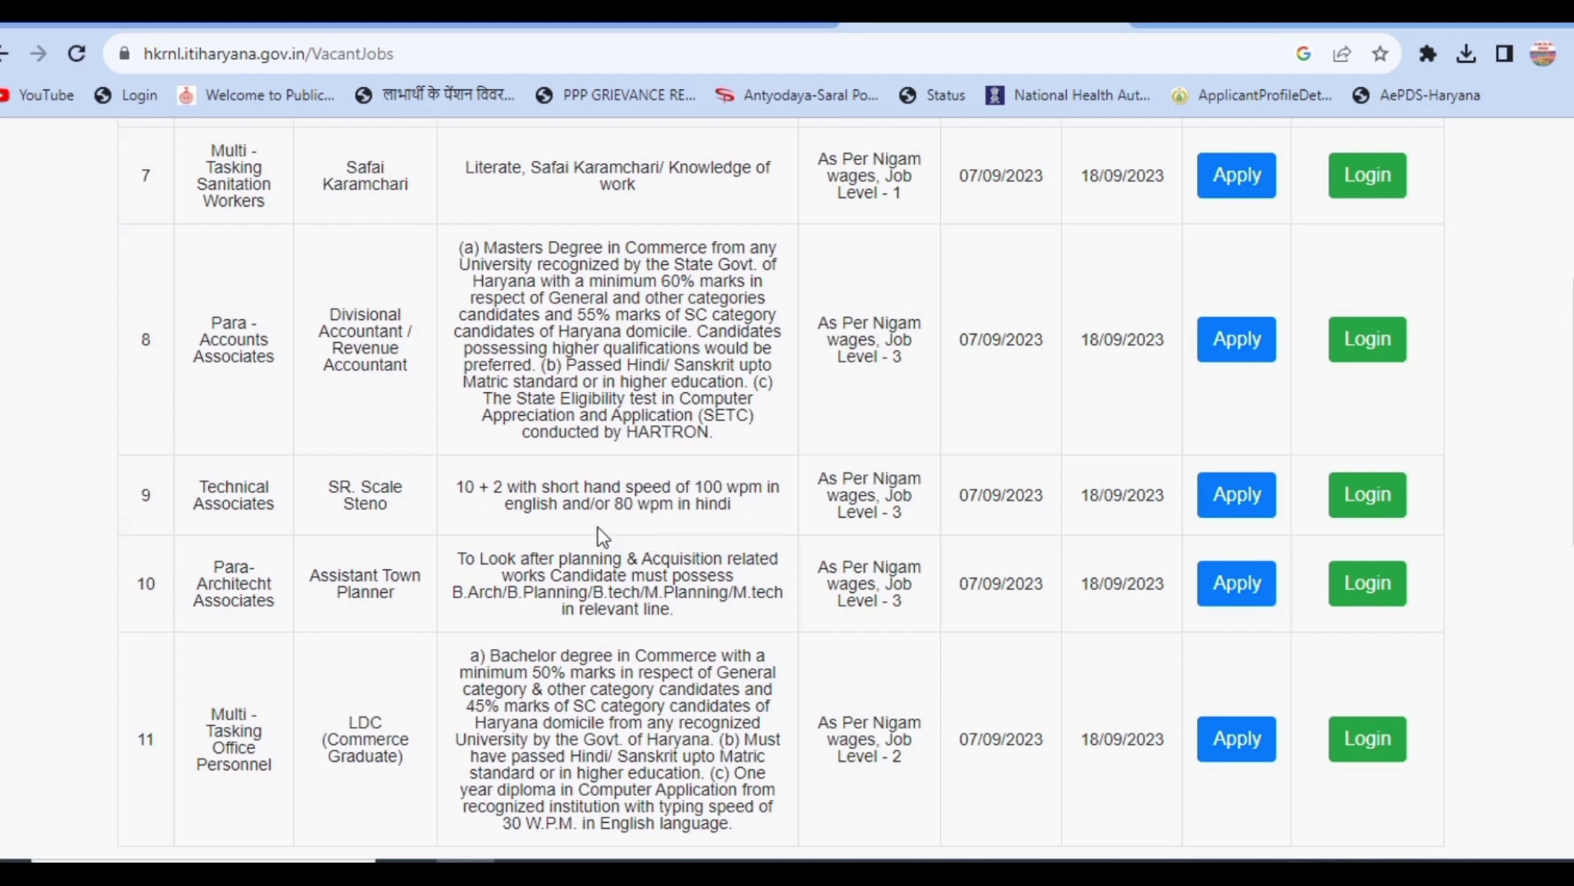
scroll(696, 534, "down", 1)
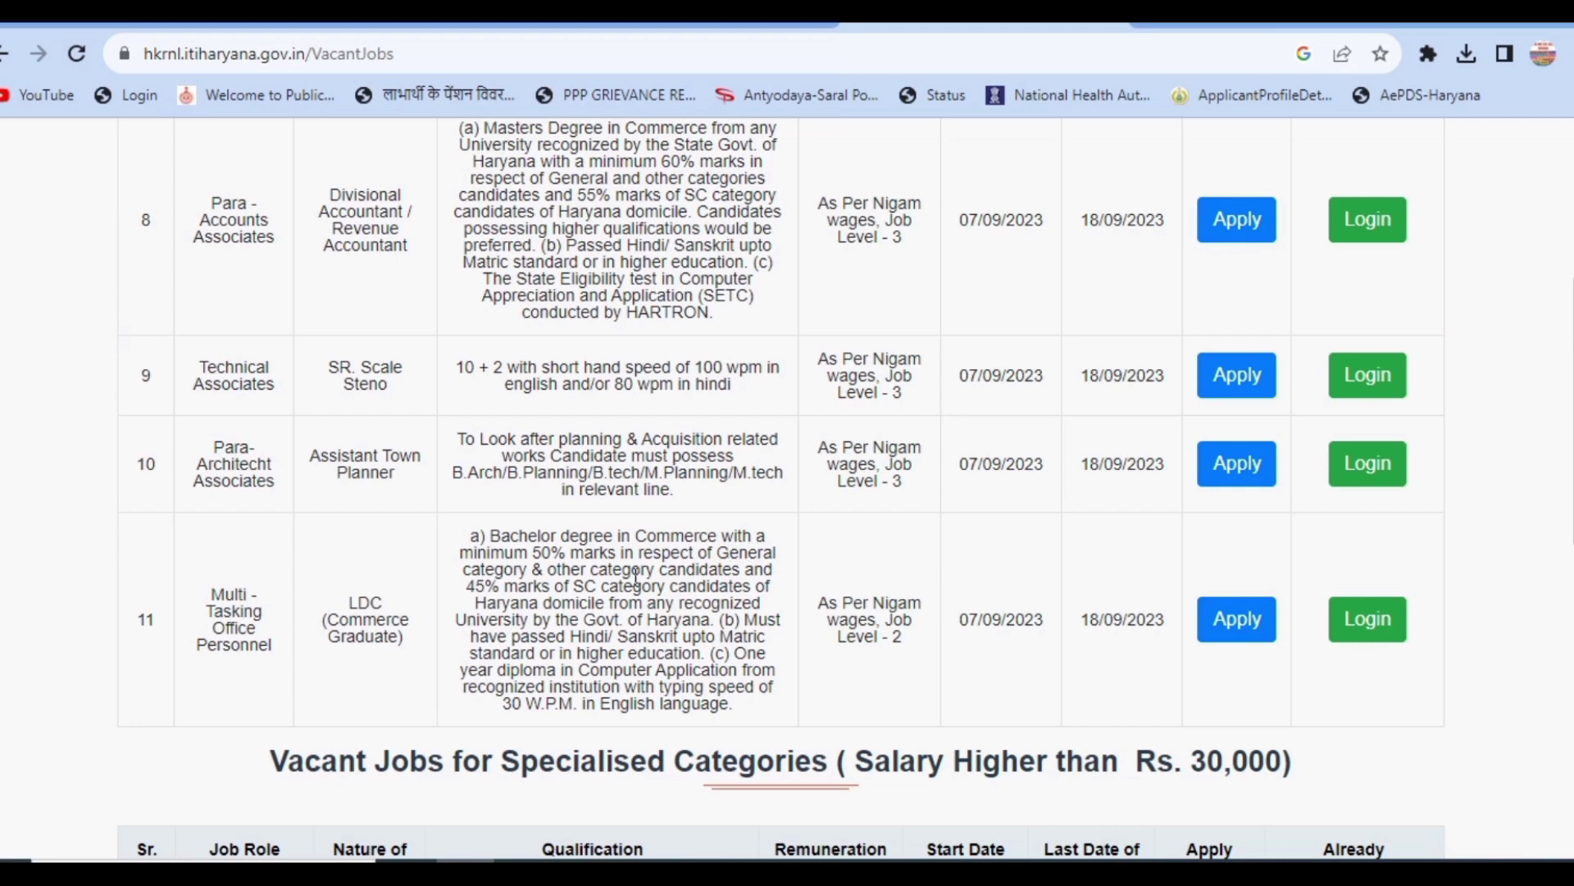
scroll(636, 577, "up", 7)
scroll(632, 578, "down", 8)
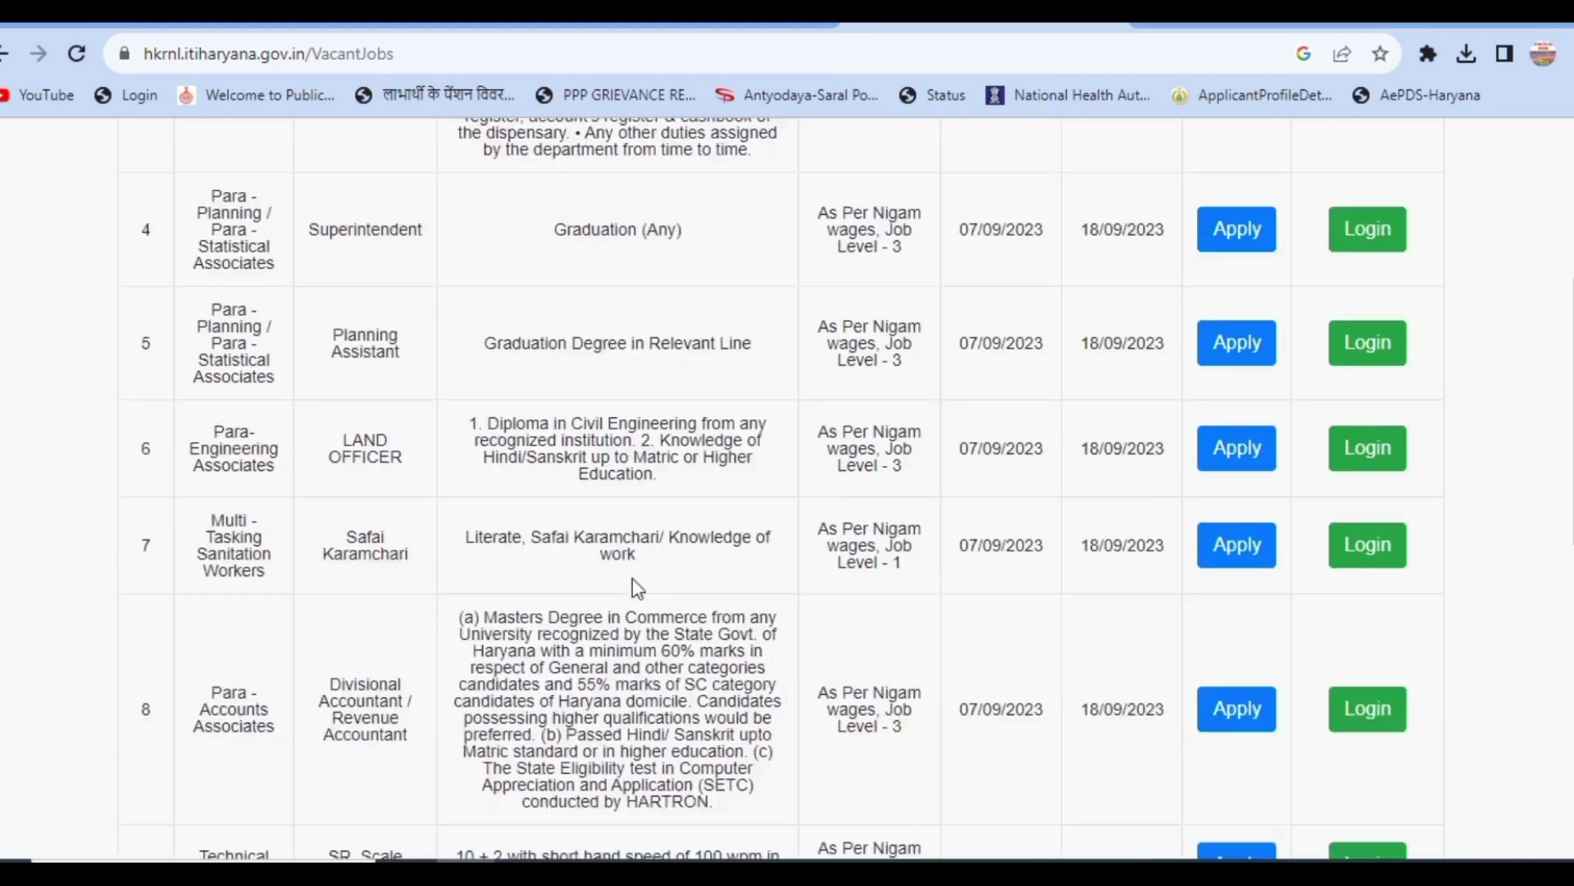
scroll(421, 692, "up", 2)
scroll(453, 699, "down", 6)
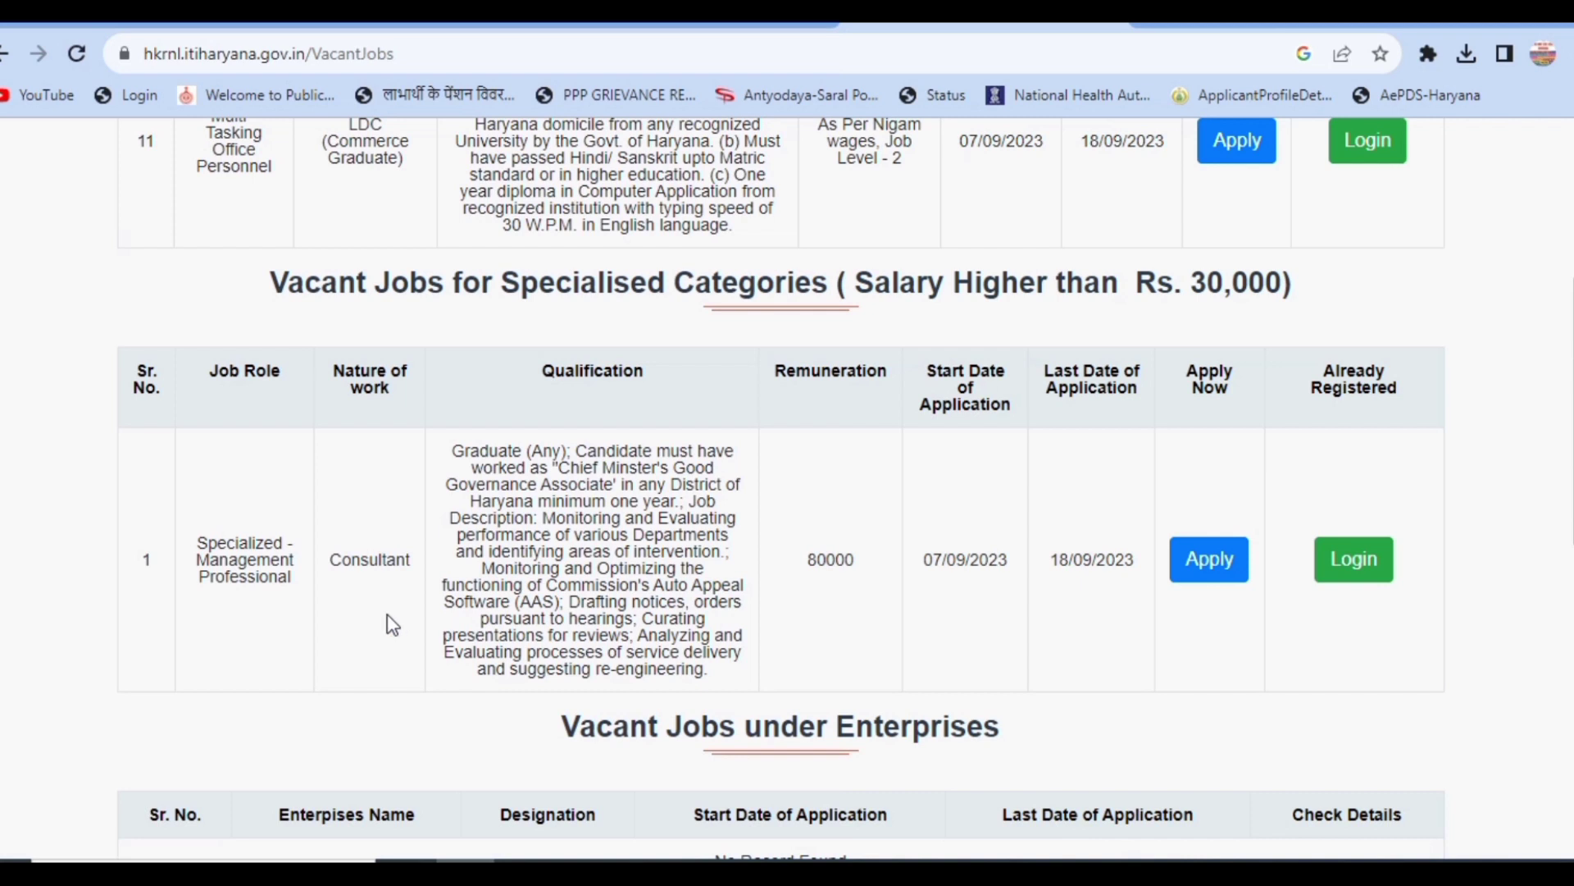
scroll(393, 625, "up", 2)
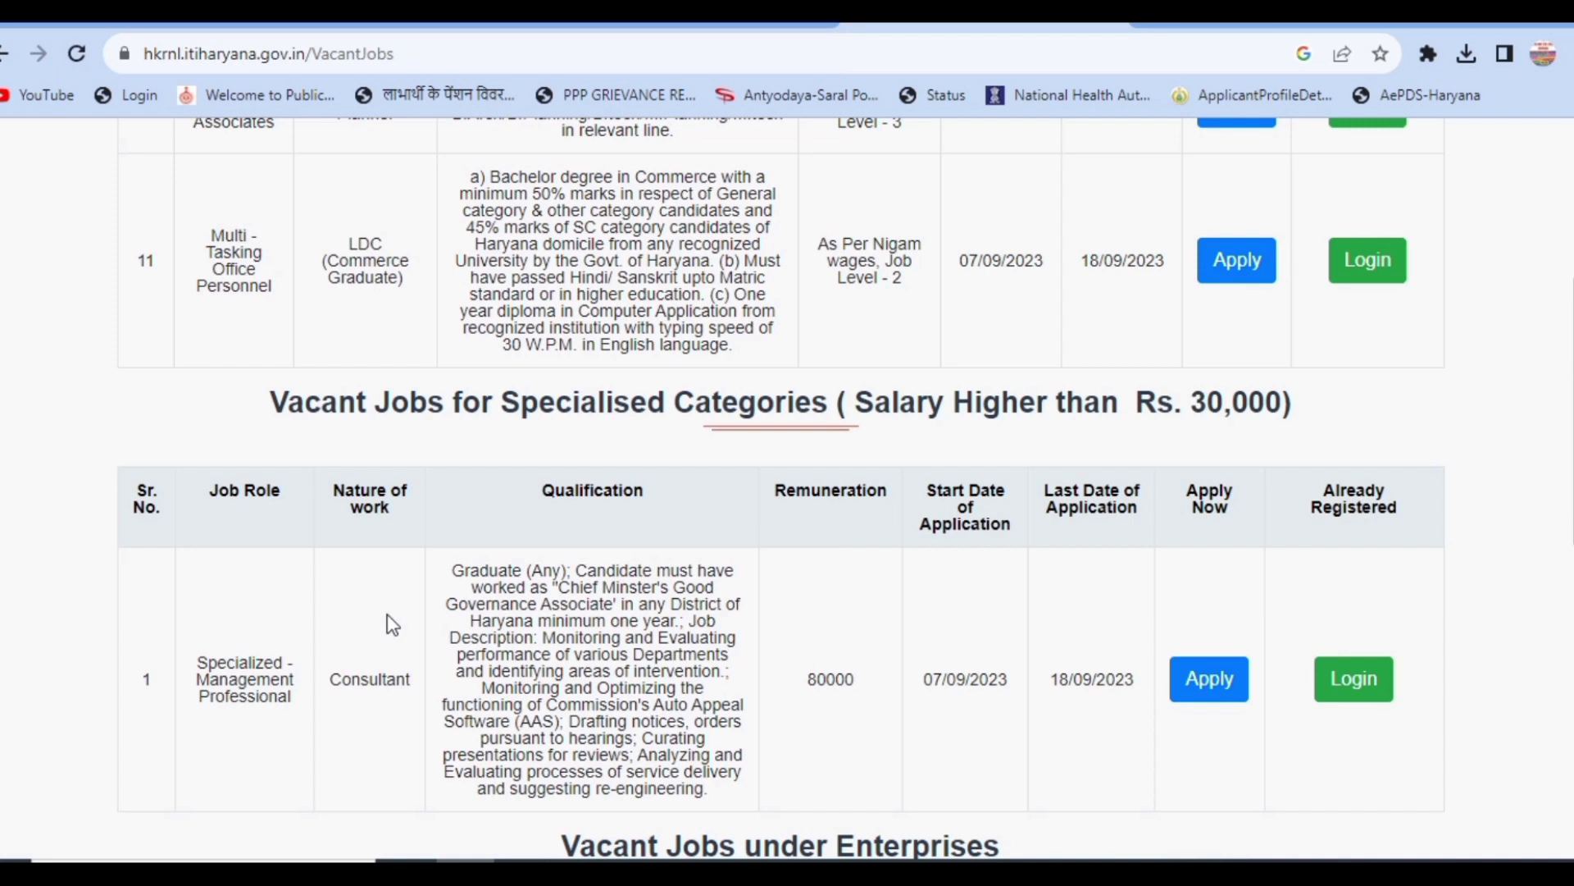
scroll(1036, 490, "up", 20)
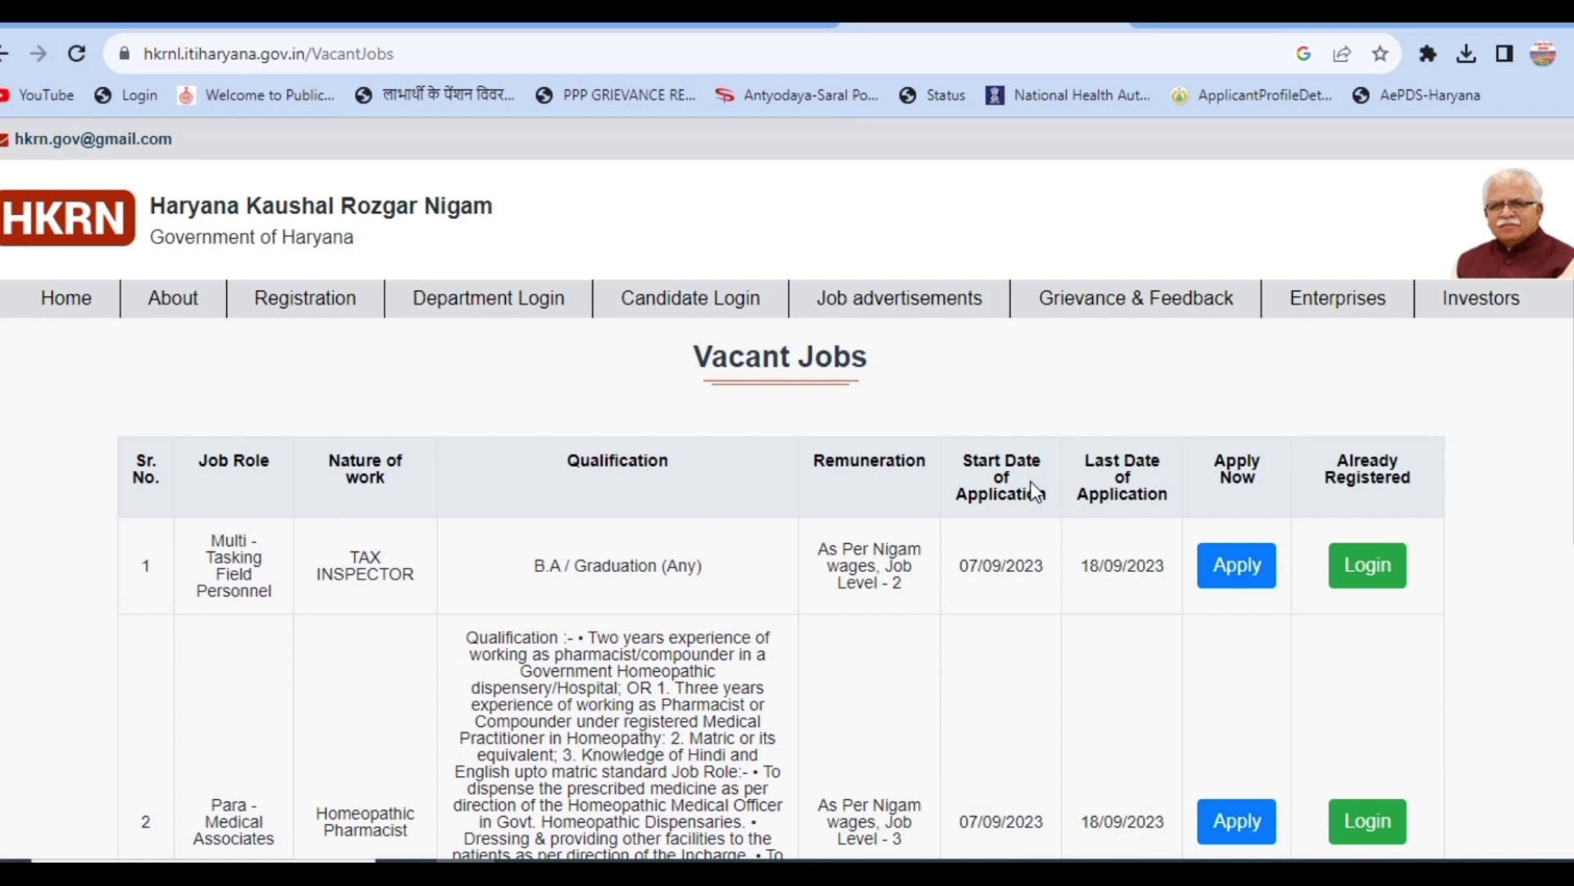
- Go back to the HKRN home page, then switch to the HKRN Score Card Download 2023 blog tab
key("alt+Left")
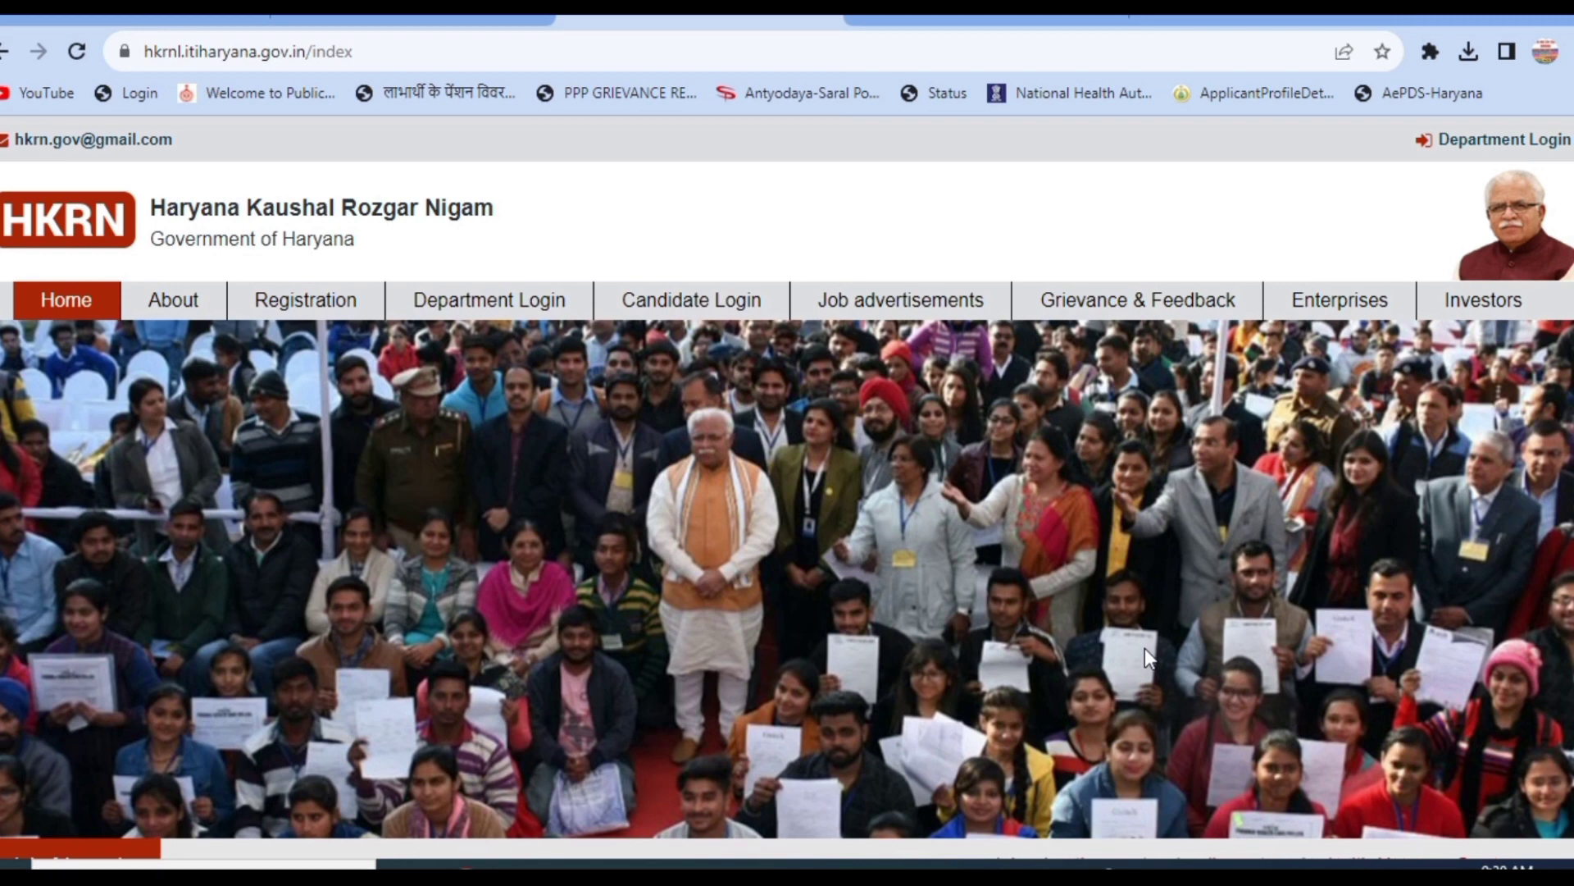
left_click(1008, 20)
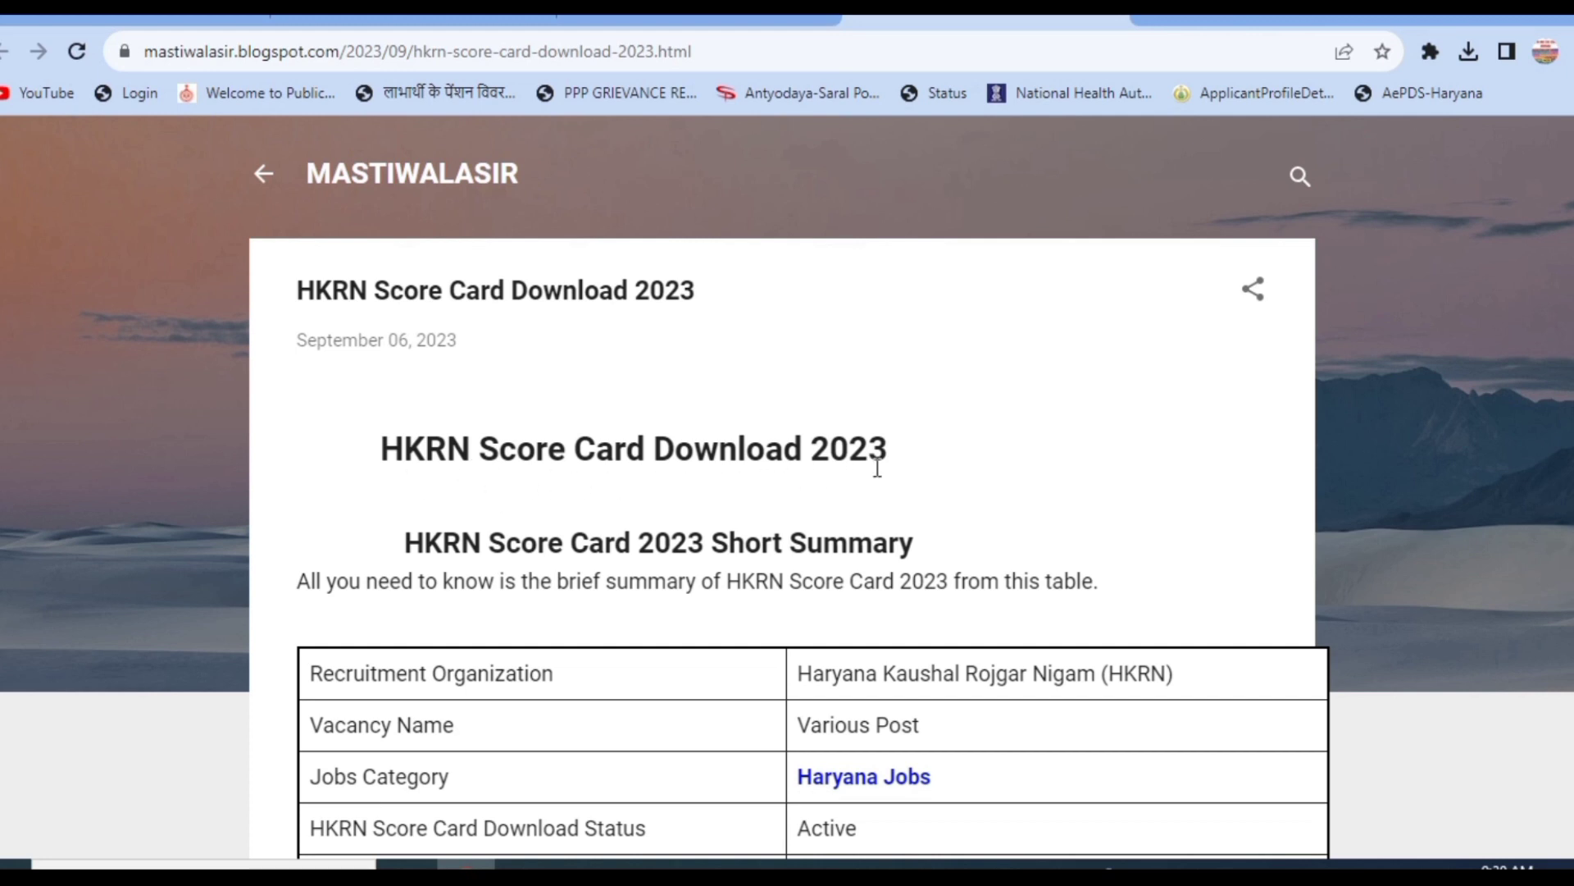
scroll(877, 468, "down", 2)
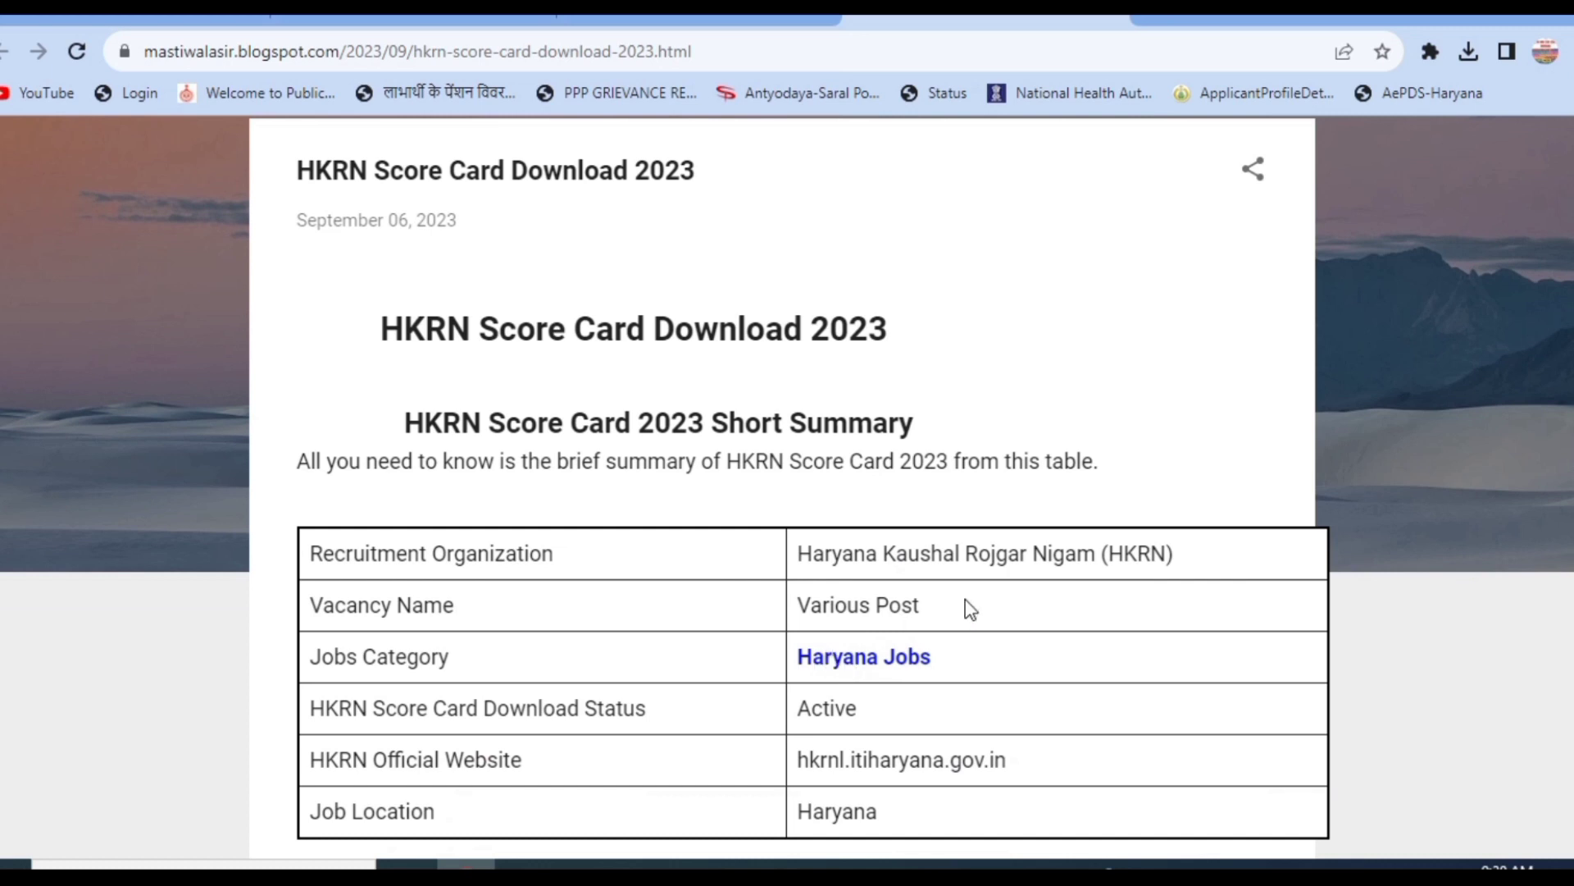
scroll(755, 686, "down", 2)
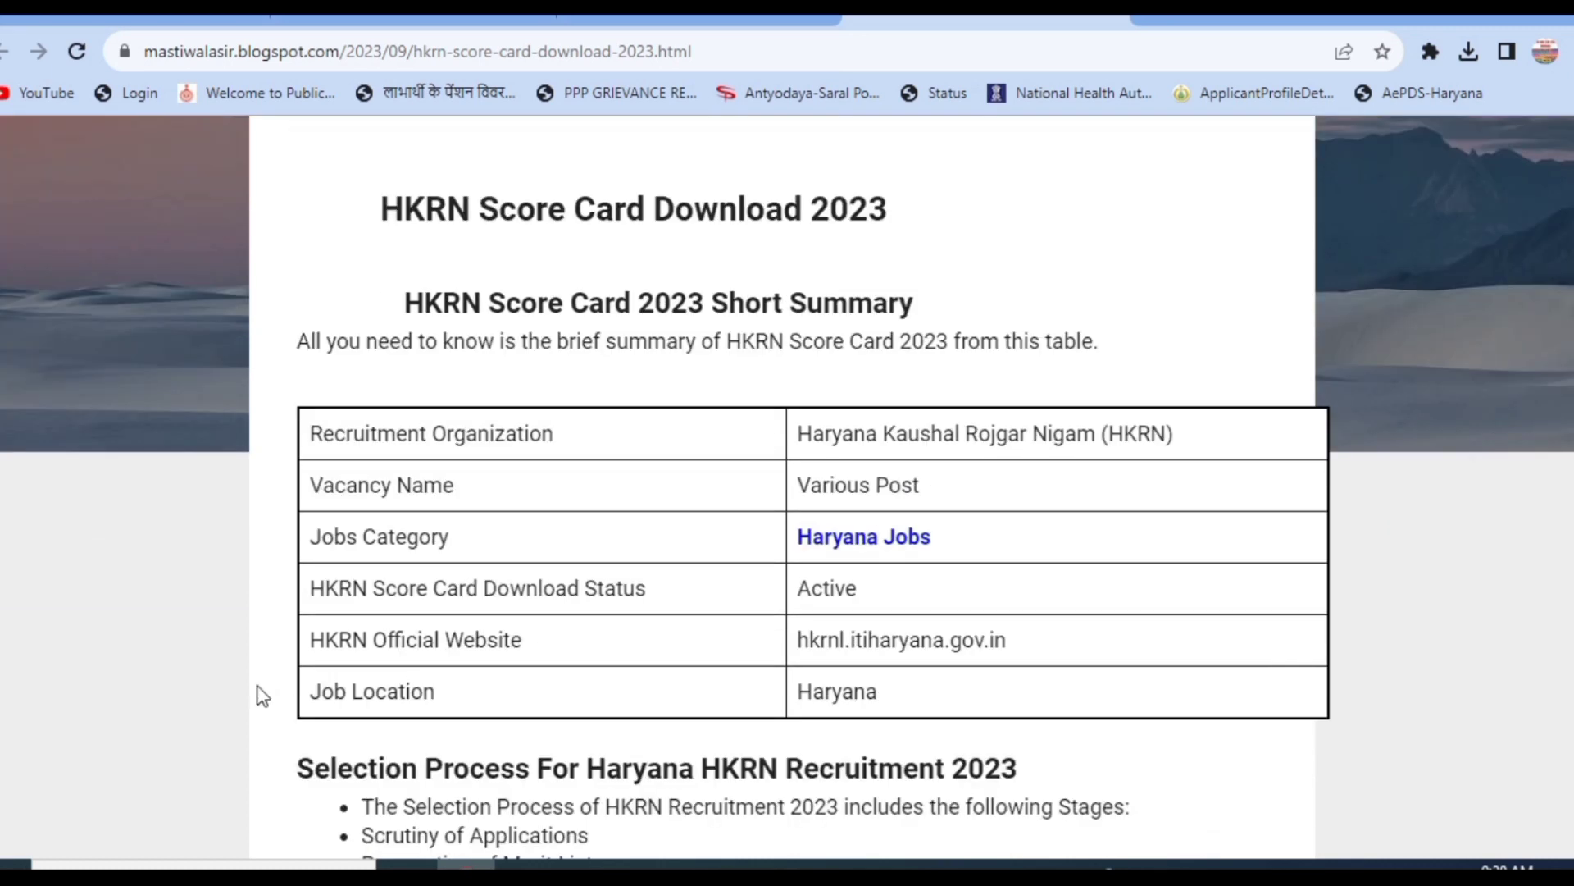
scroll(925, 574, "down", 4)
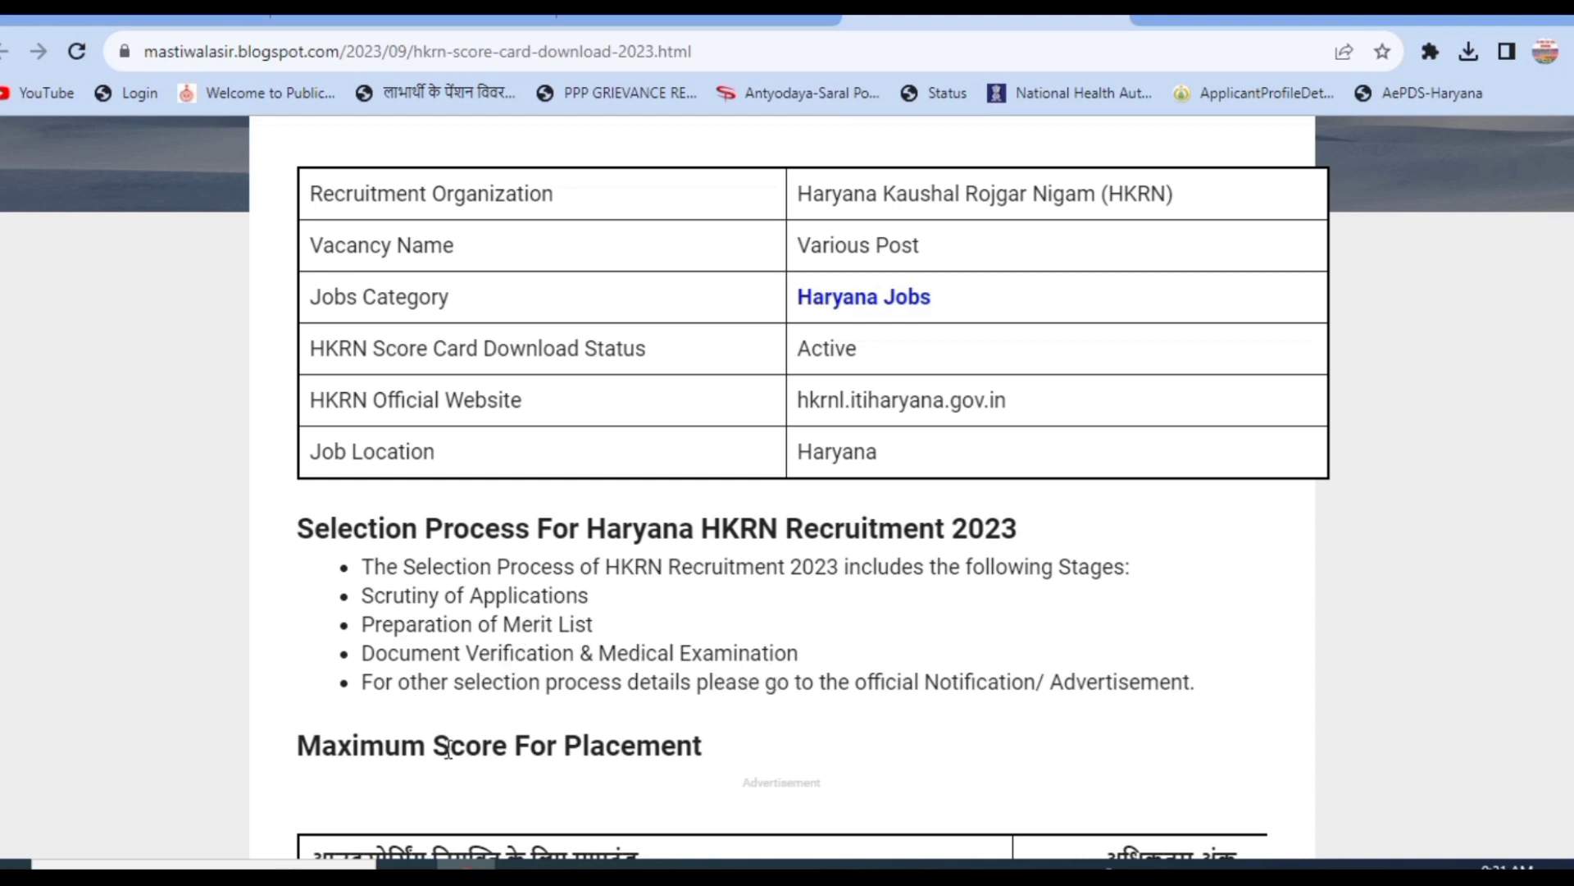
scroll(746, 720, "down", 1)
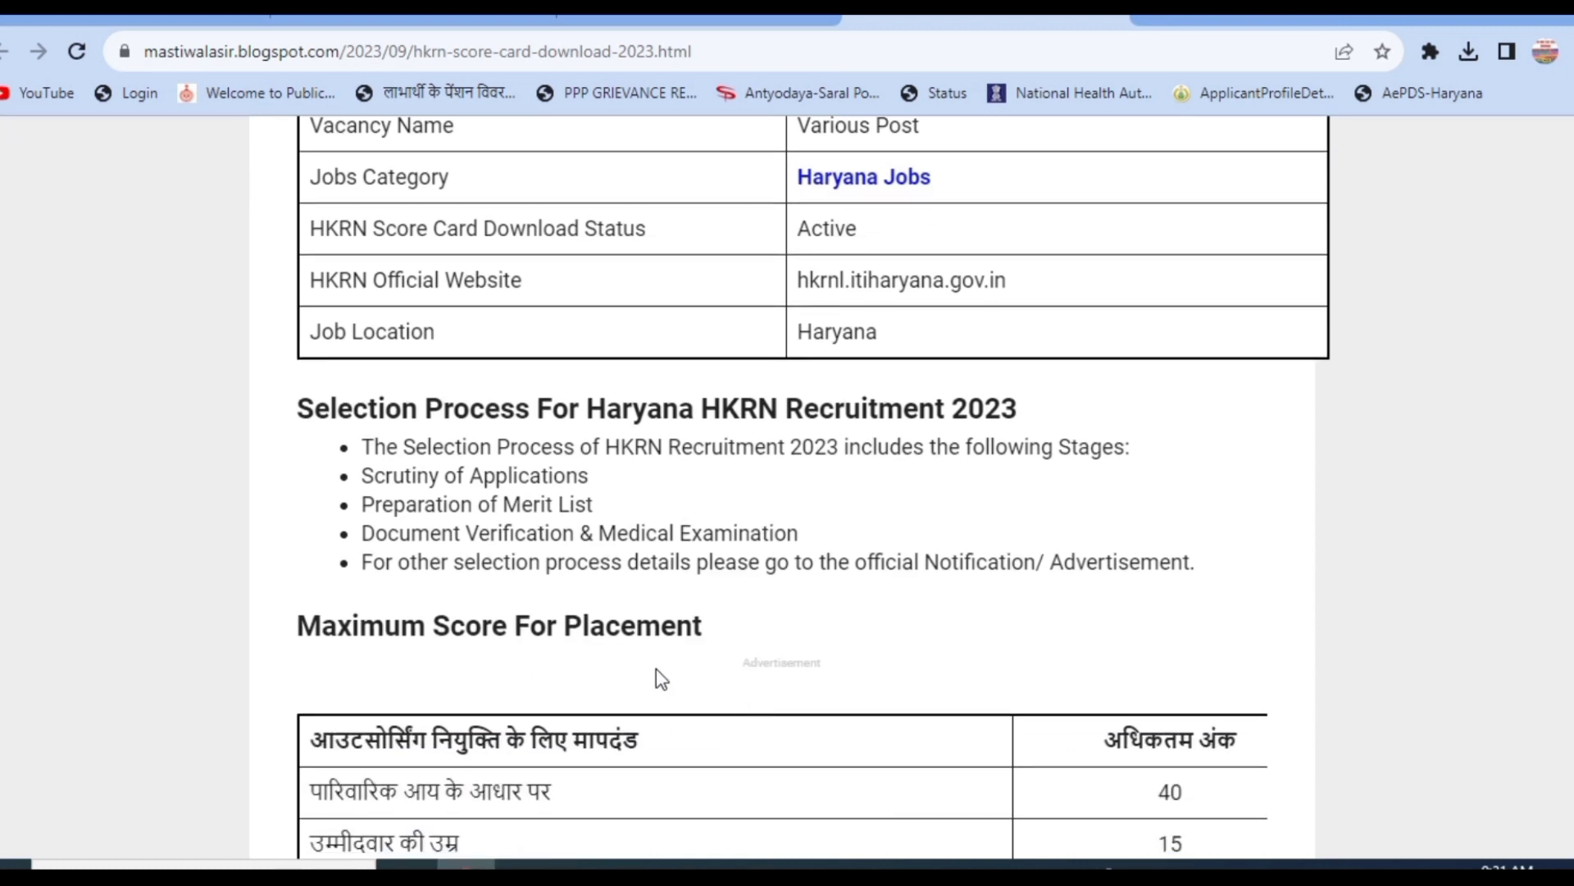
scroll(656, 668, "down", 3)
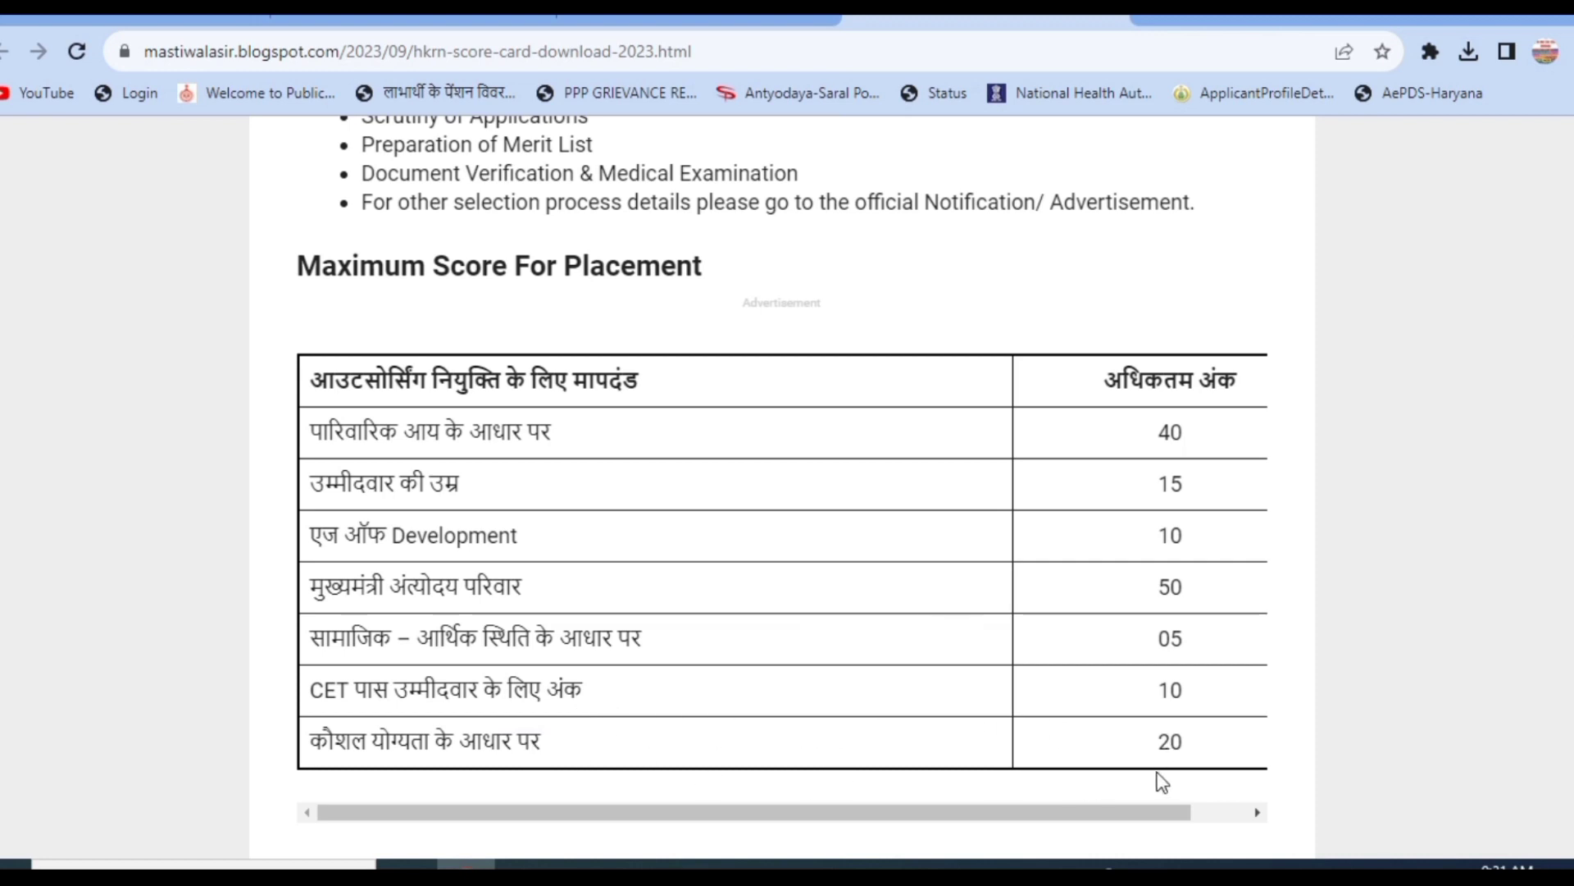
scroll(875, 604, "down", 4)
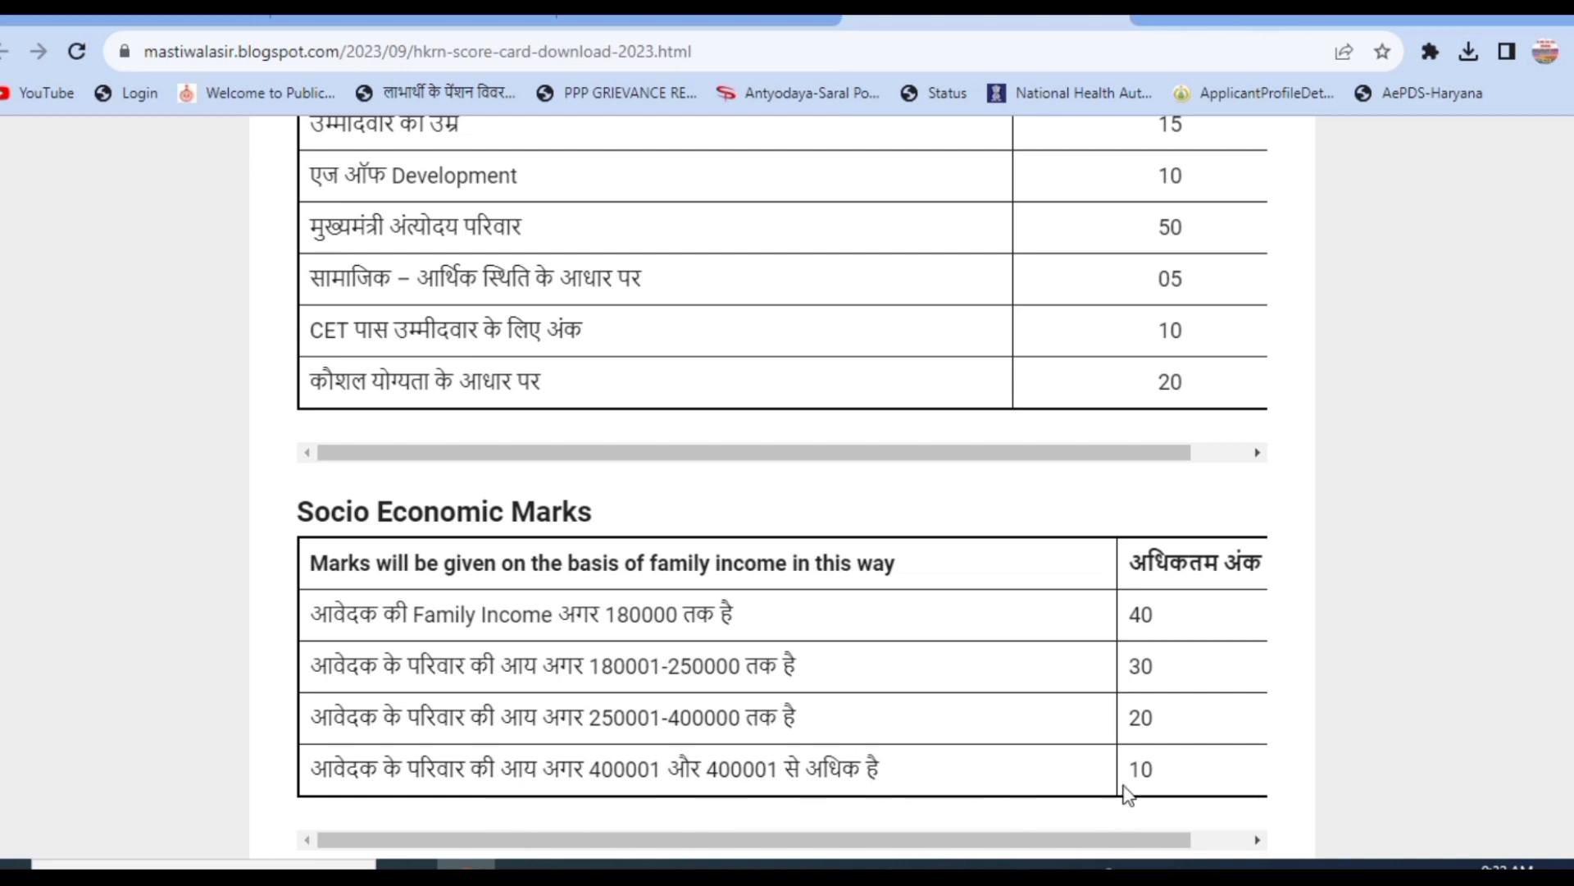
scroll(1125, 792, "down", 3)
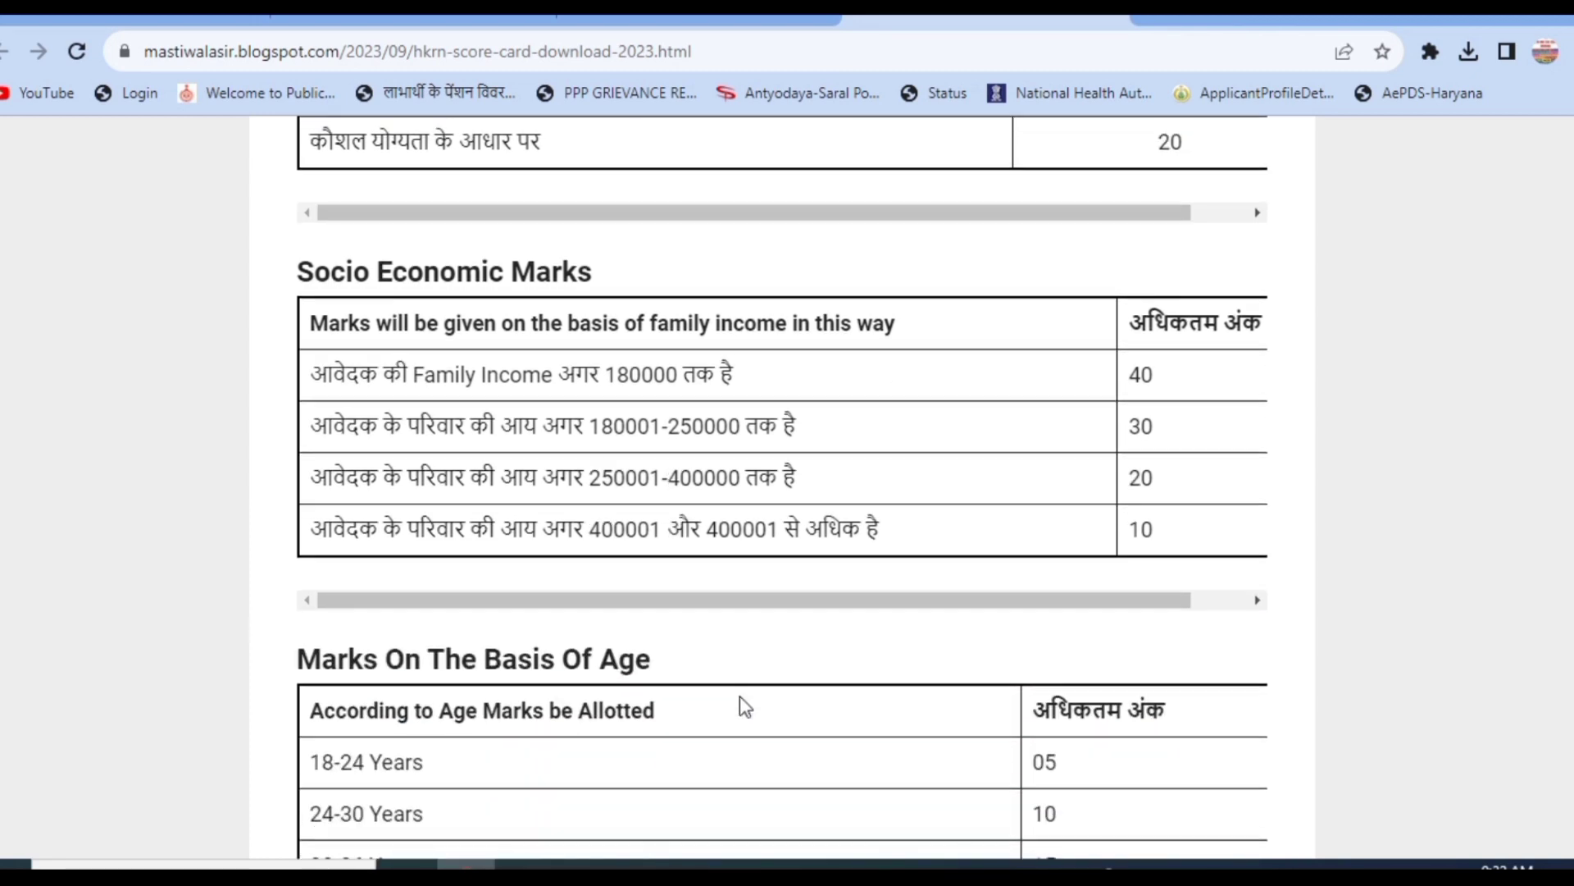
scroll(740, 695, "down", 2)
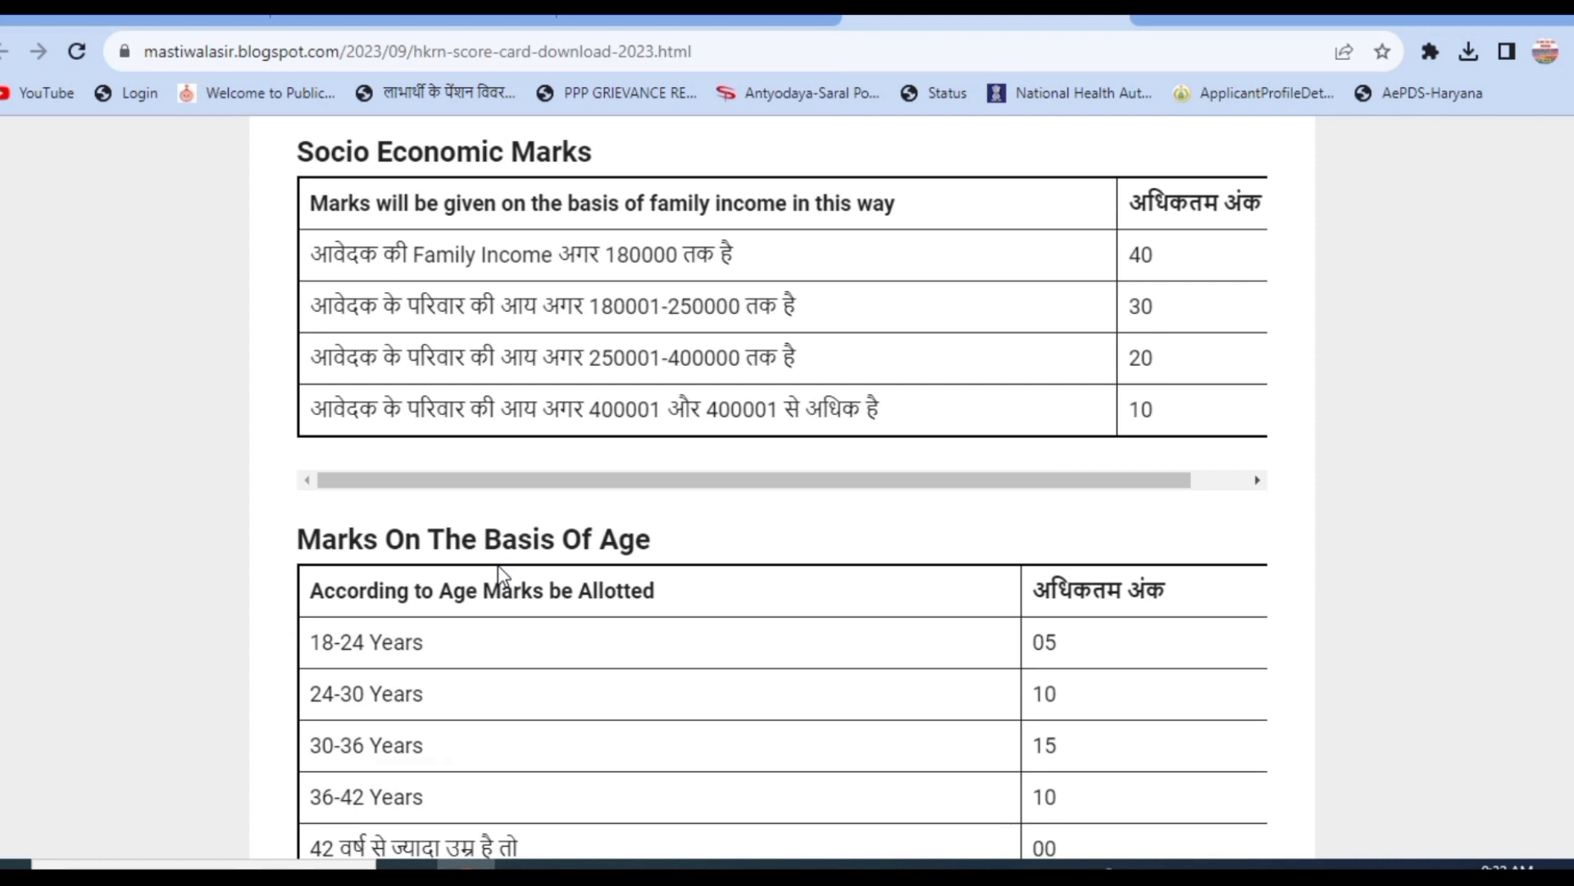
scroll(498, 564, "down", 2)
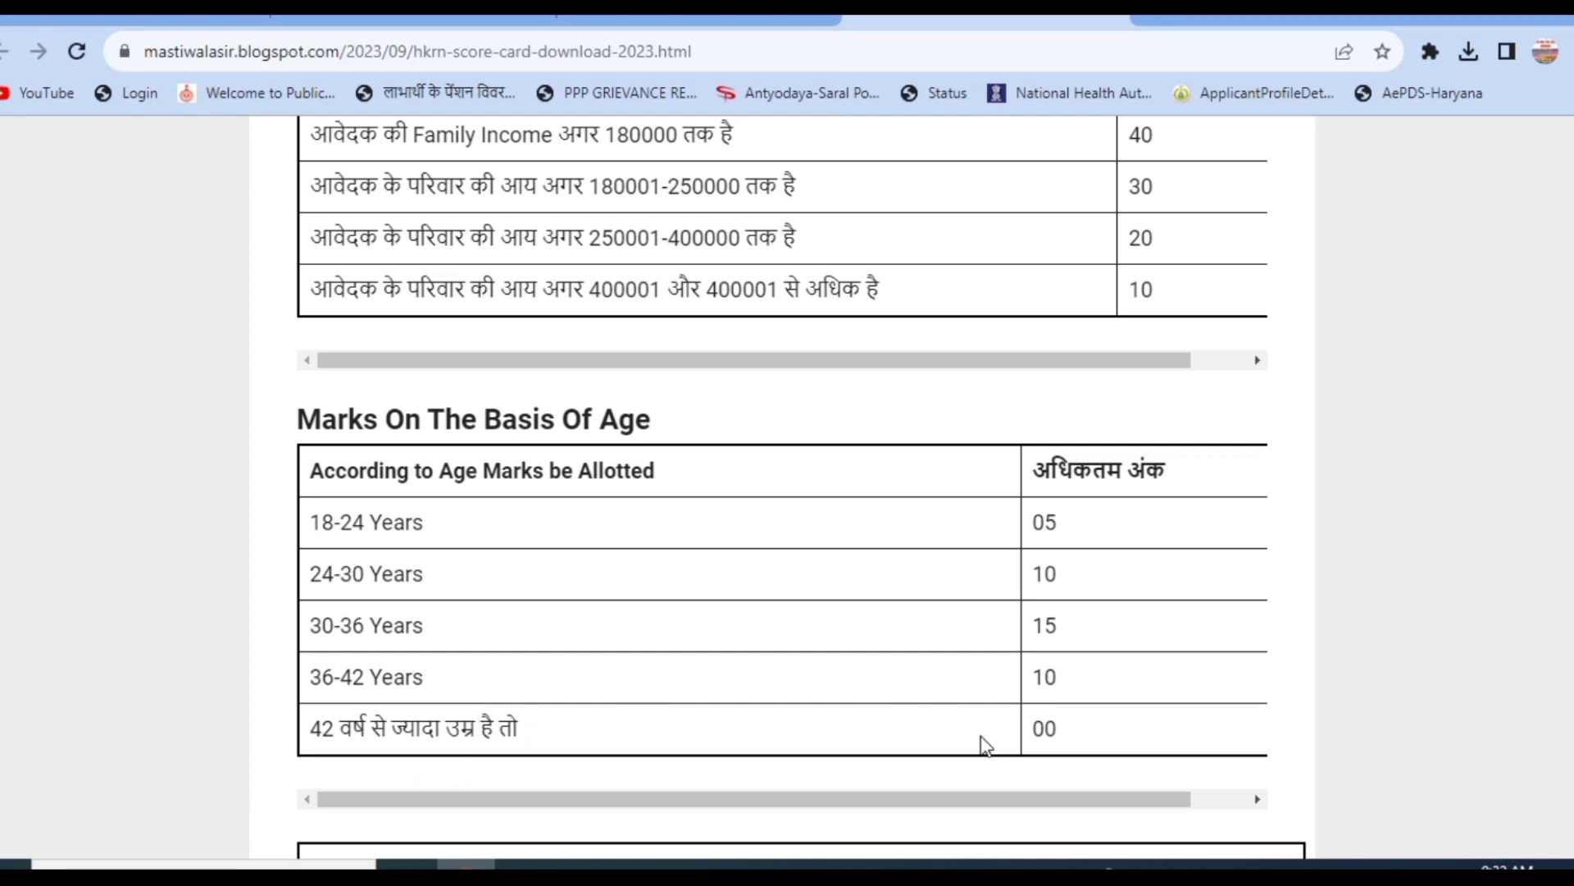
scroll(984, 745, "down", 5)
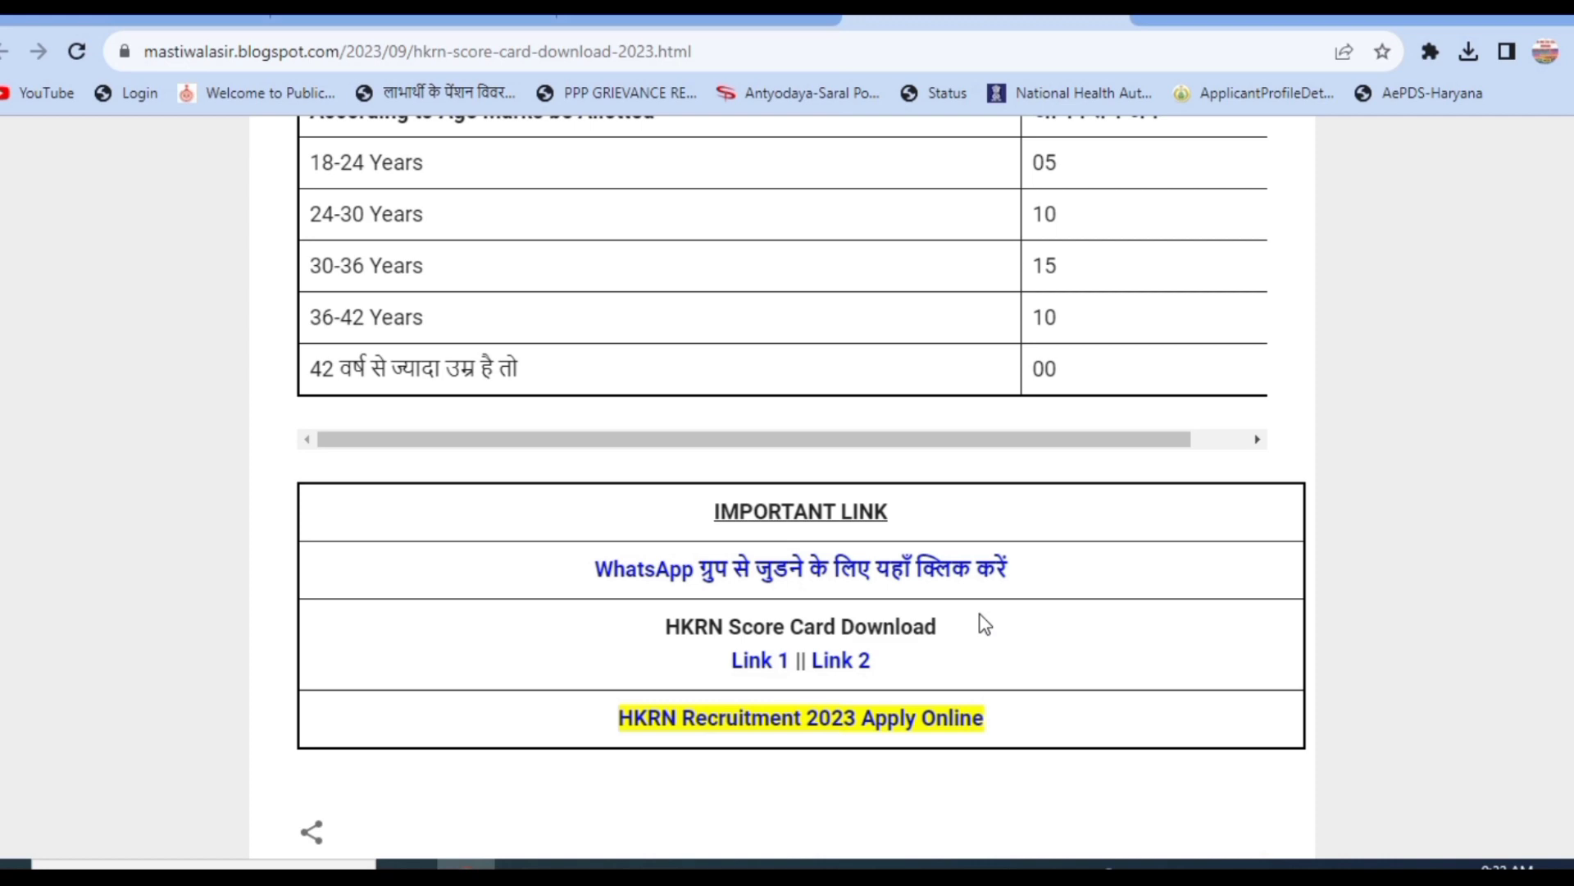
scroll(985, 625, "up", 15)
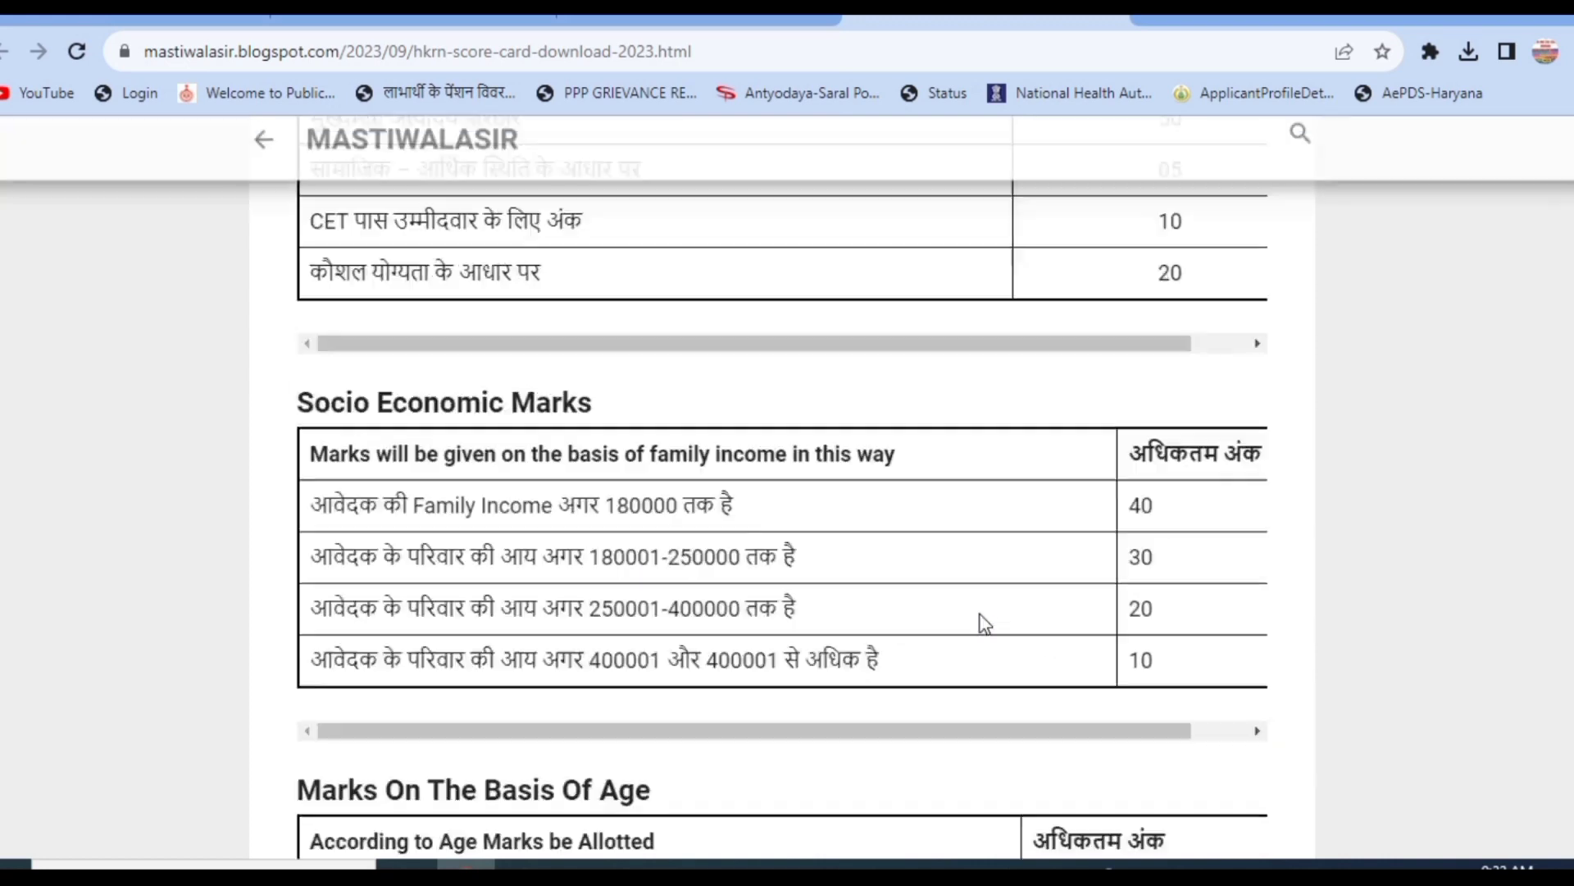
scroll(1044, 633, "down", 4)
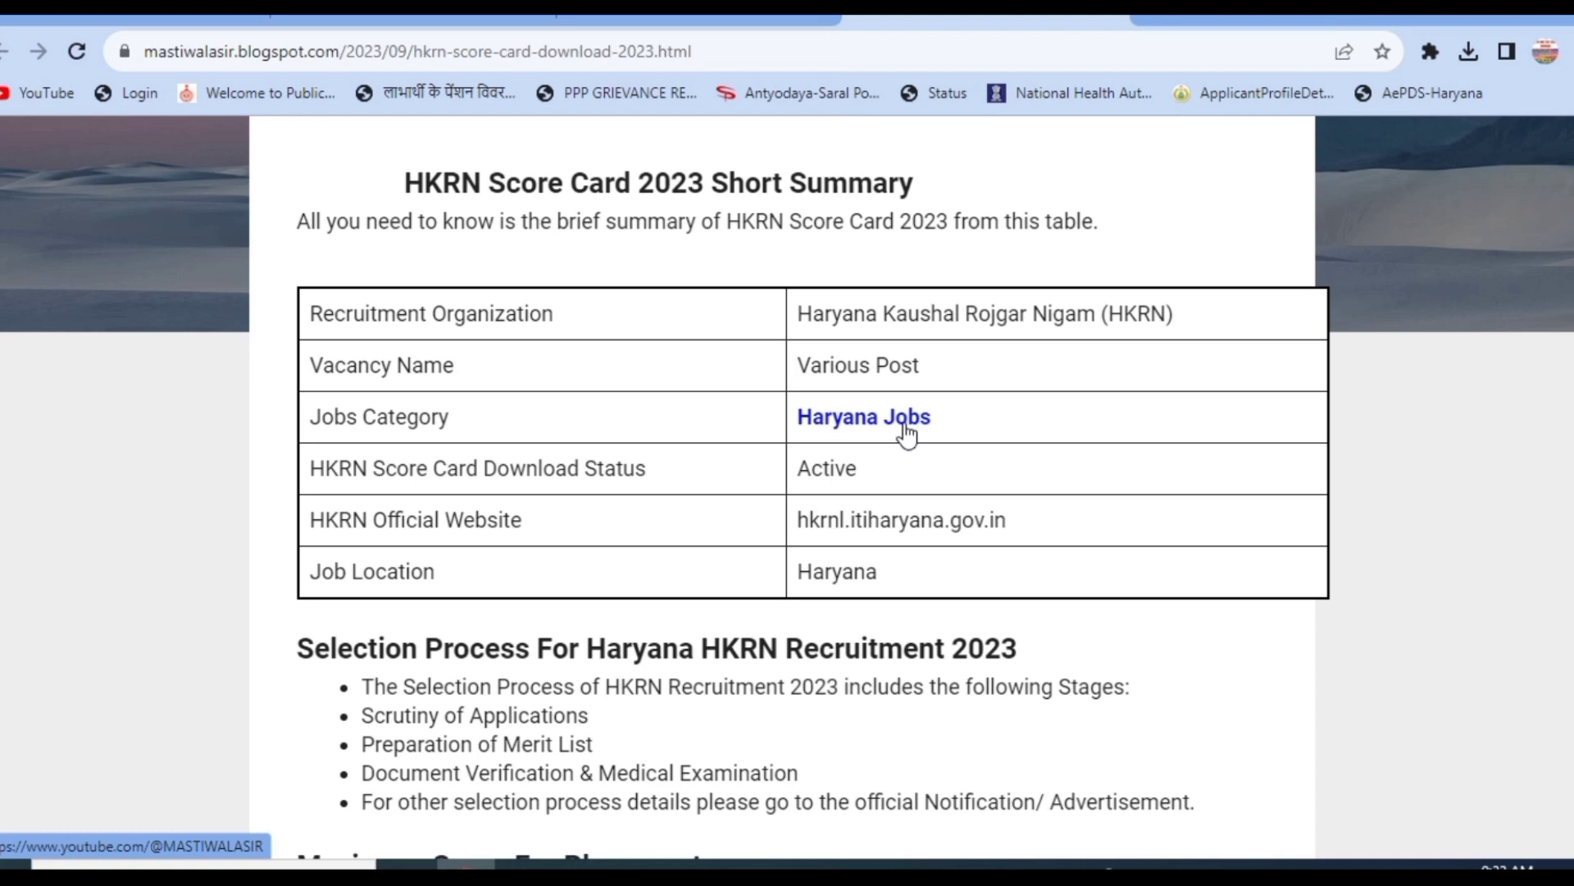
scroll(898, 492, "down", 20)
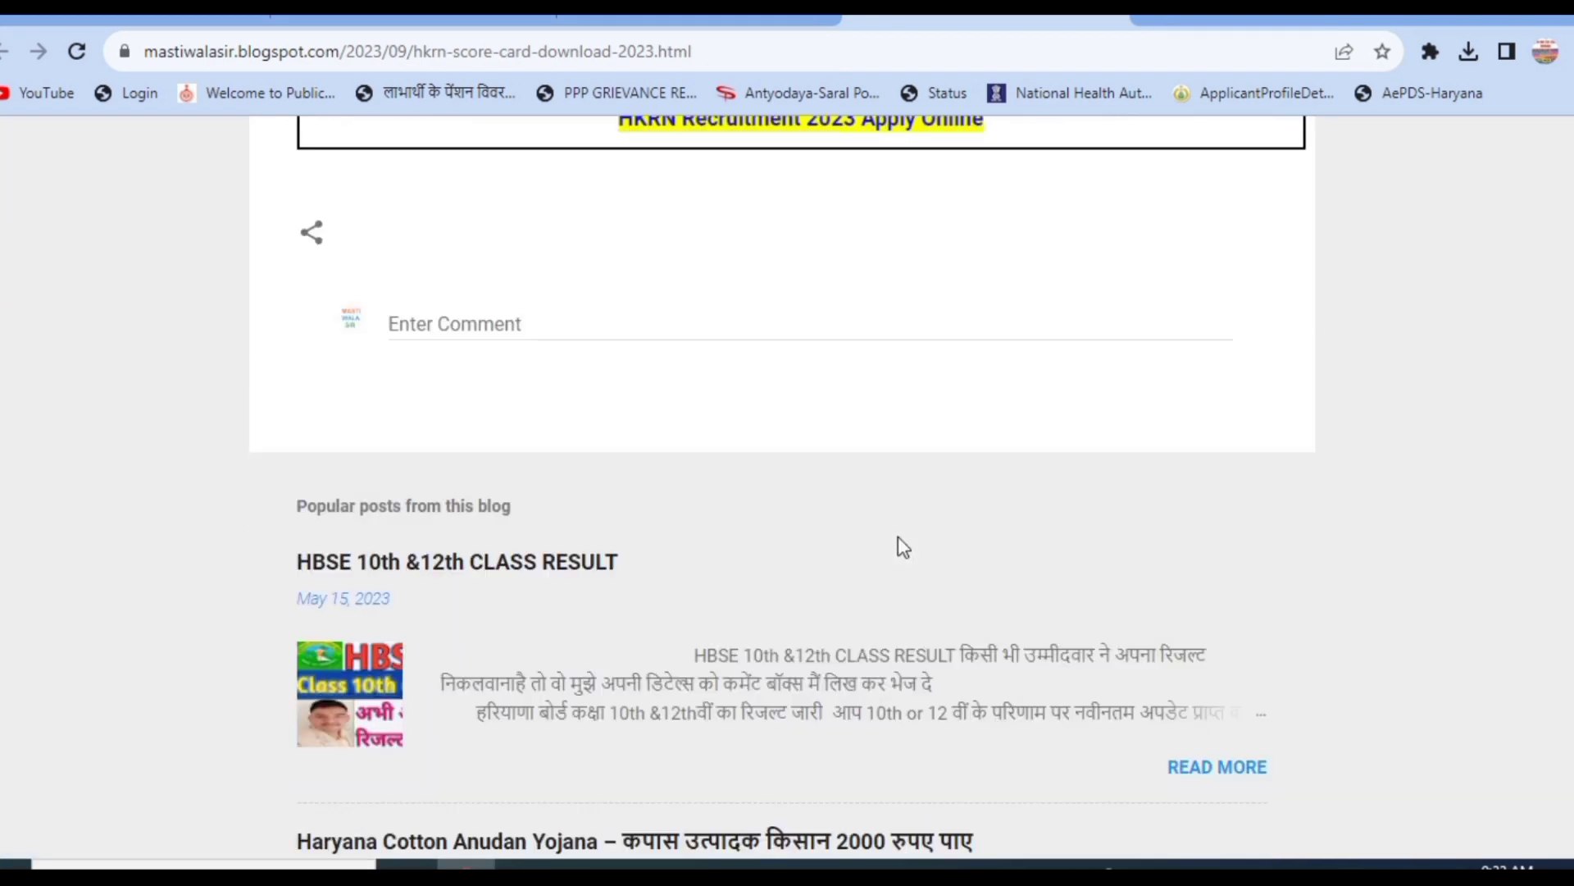
- Open Link 1 under HKRN Score Card Download in the blog post
scroll(887, 547, "up", 6)
scroll(853, 594, "up", 2)
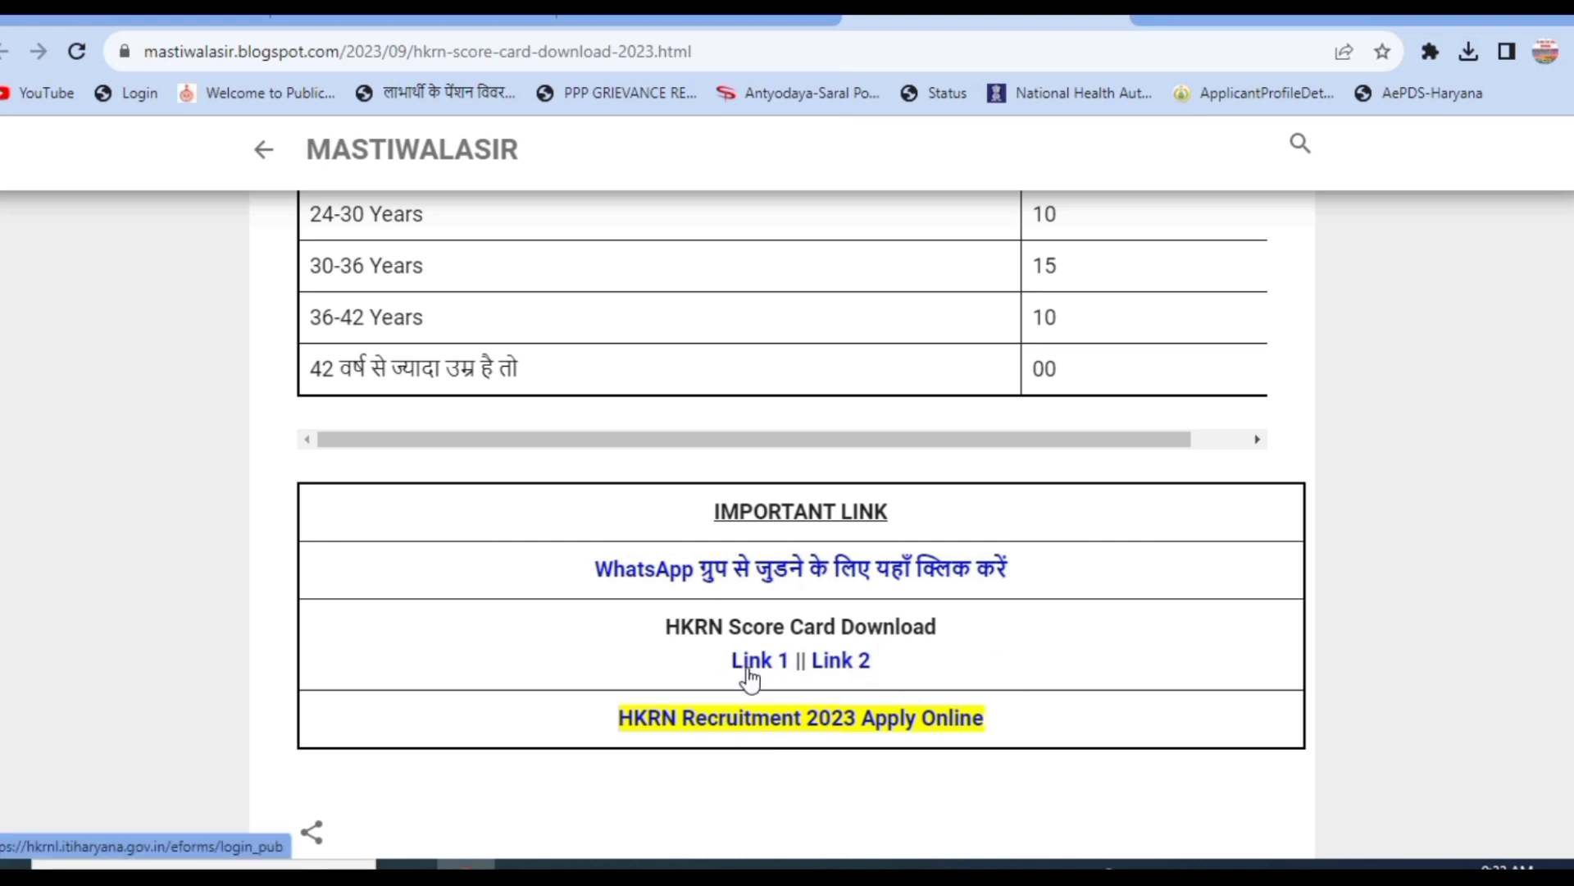
left_click(748, 669)
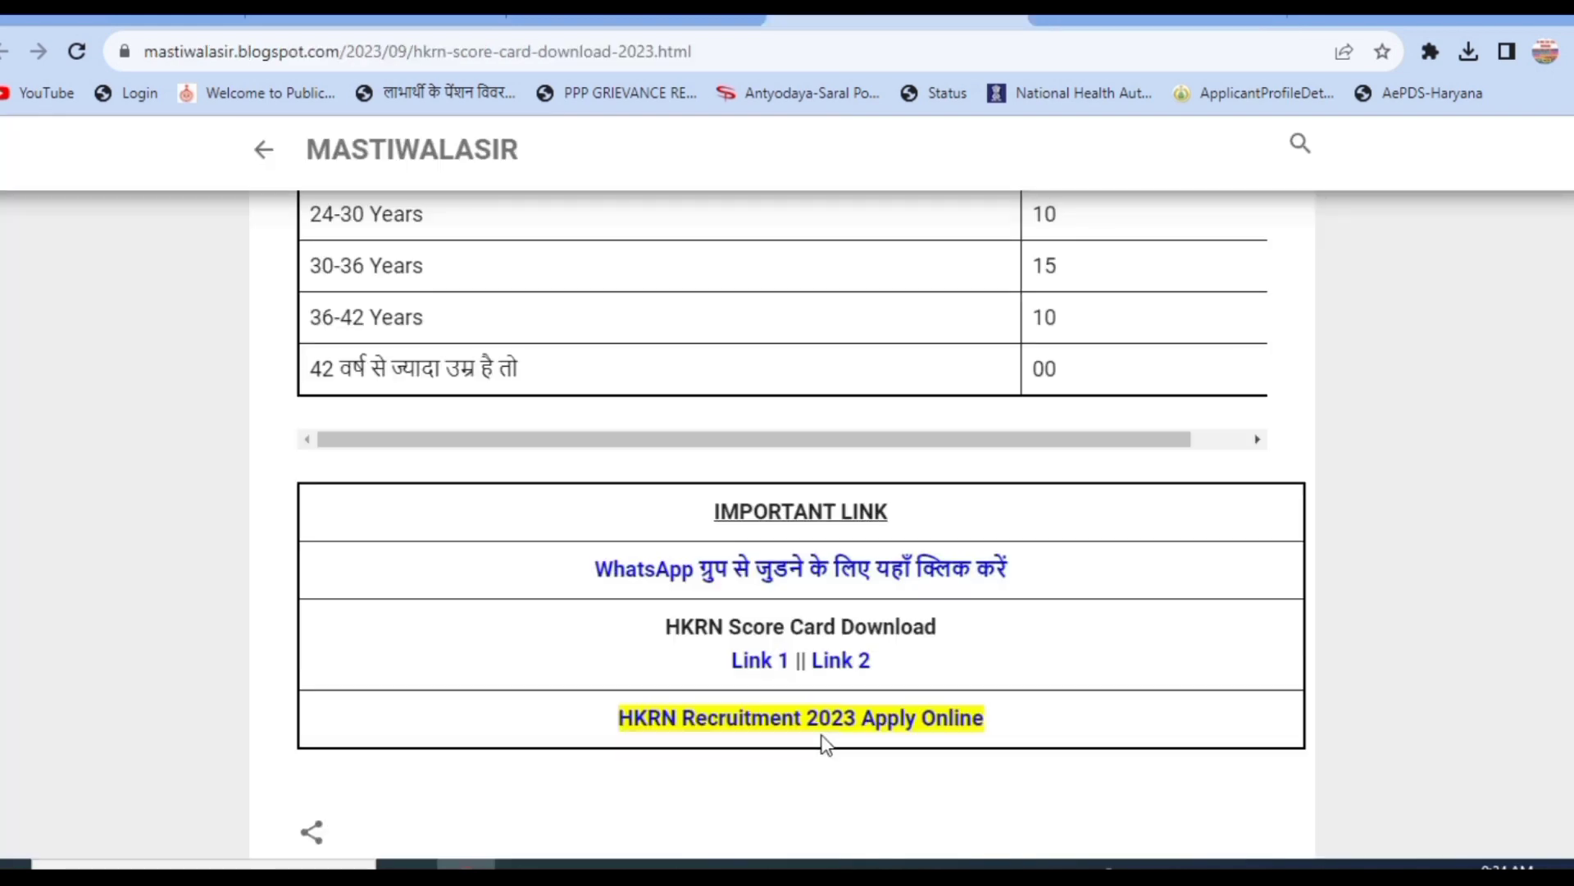
- Follow the 'HKRN Recruitment 2023 Apply Online' link and browse the Vacant Jobs table
left_click(895, 728)
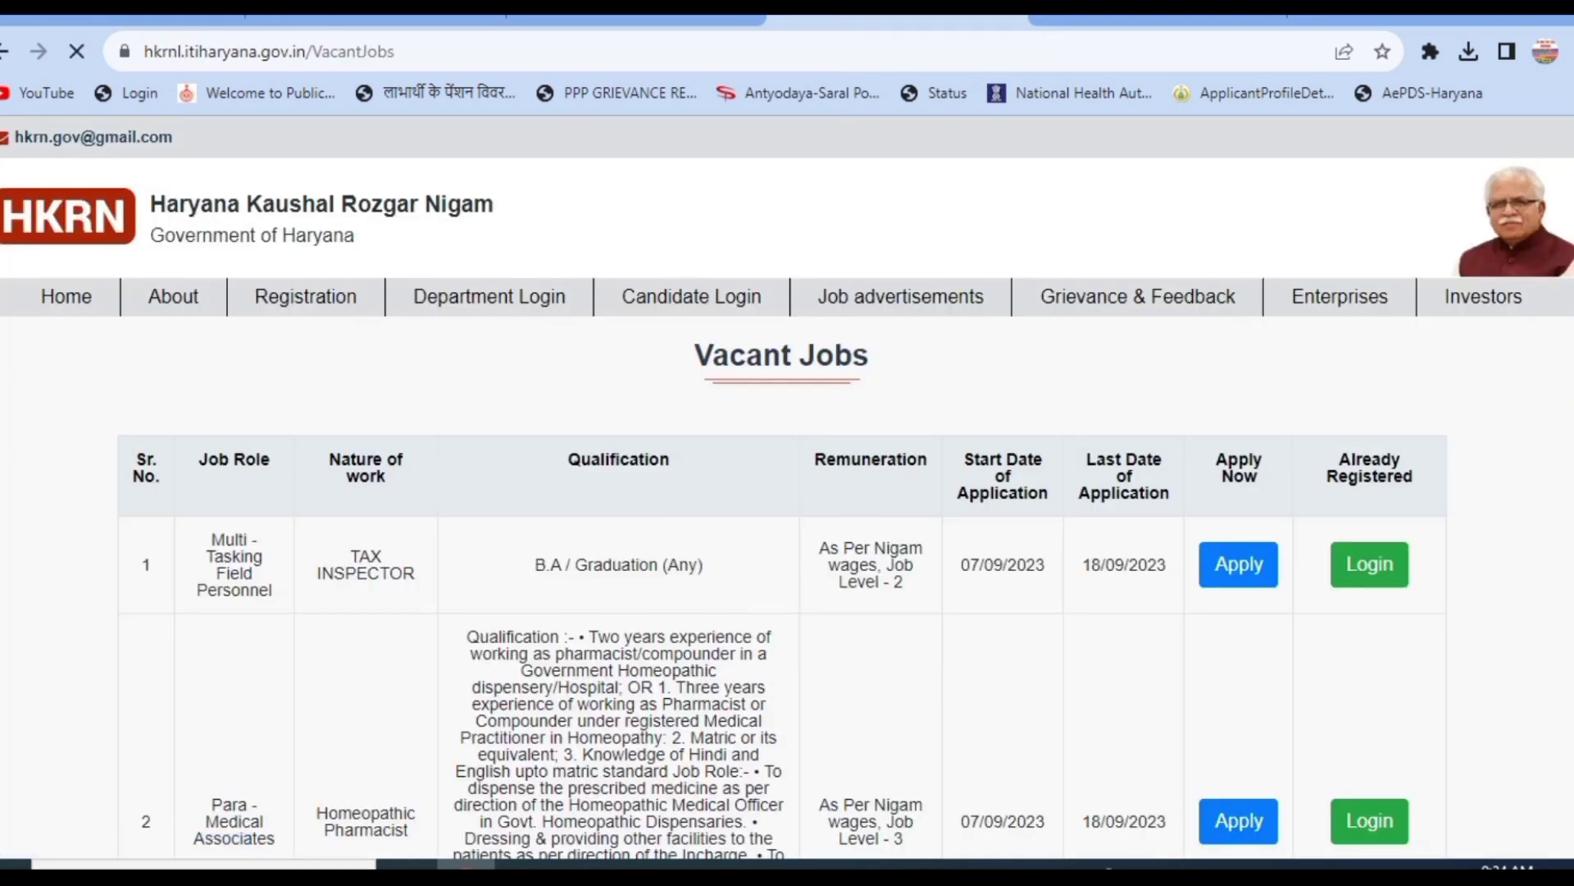
scroll(736, 510, "down", 7)
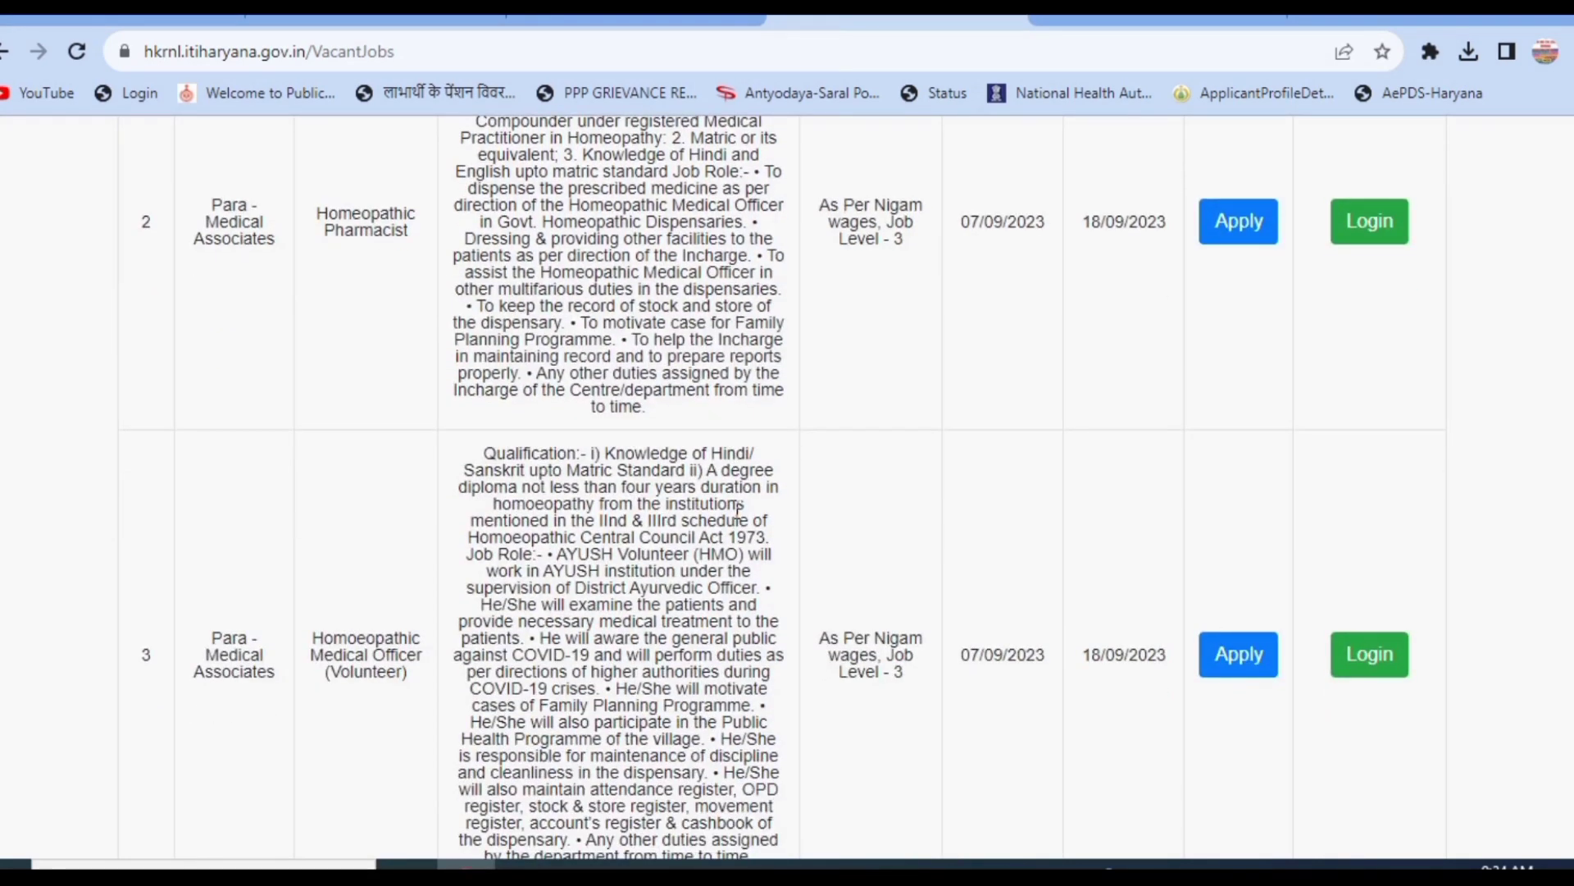
scroll(737, 510, "up", 4)
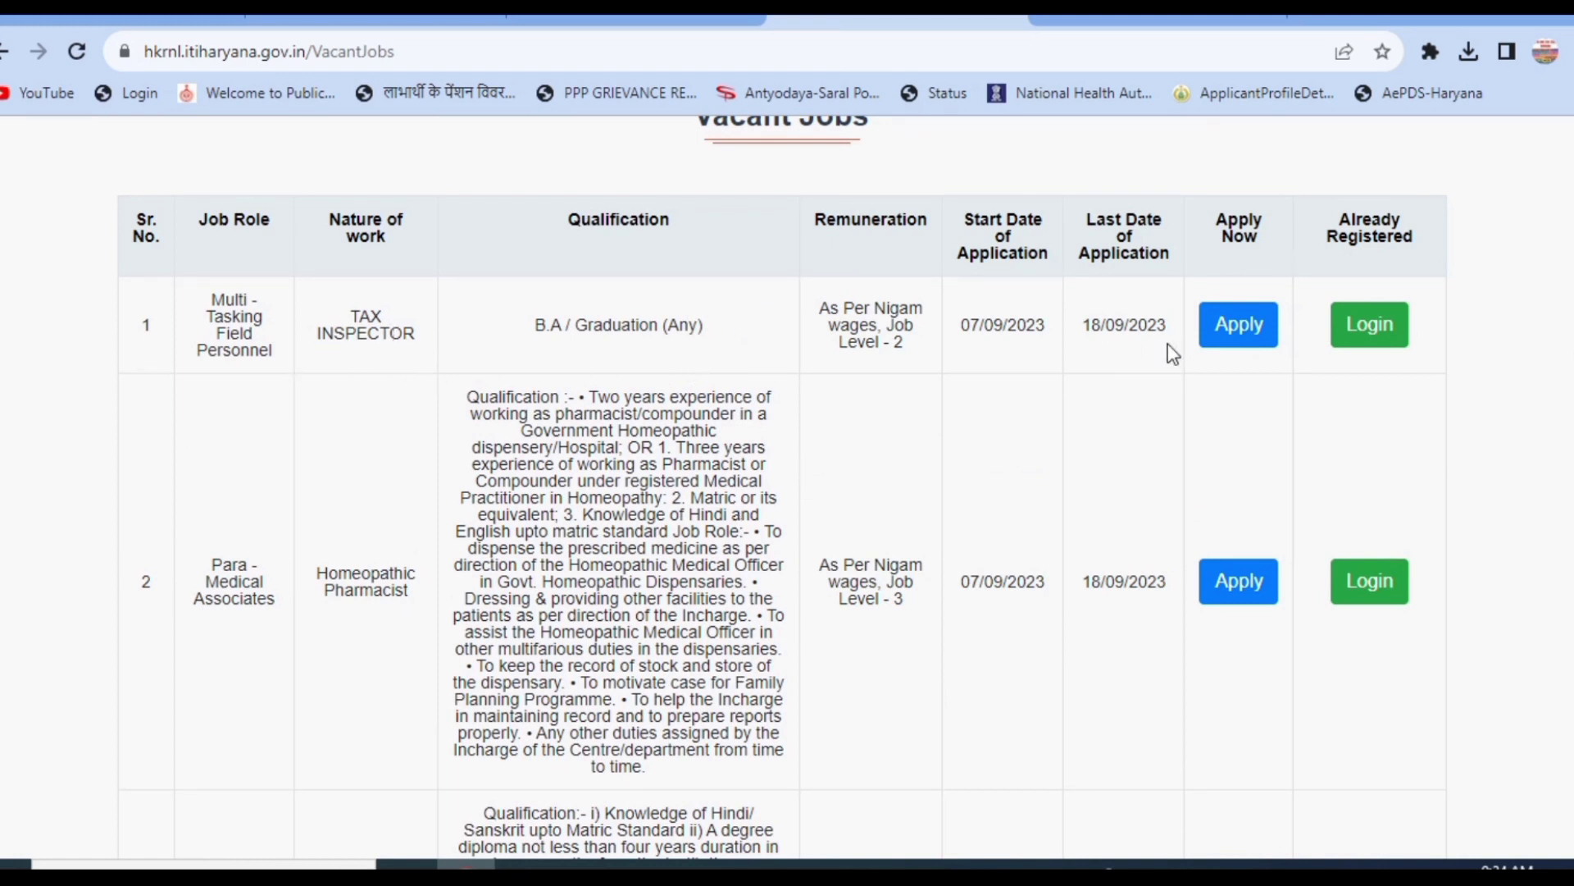
scroll(671, 421, "down", 2)
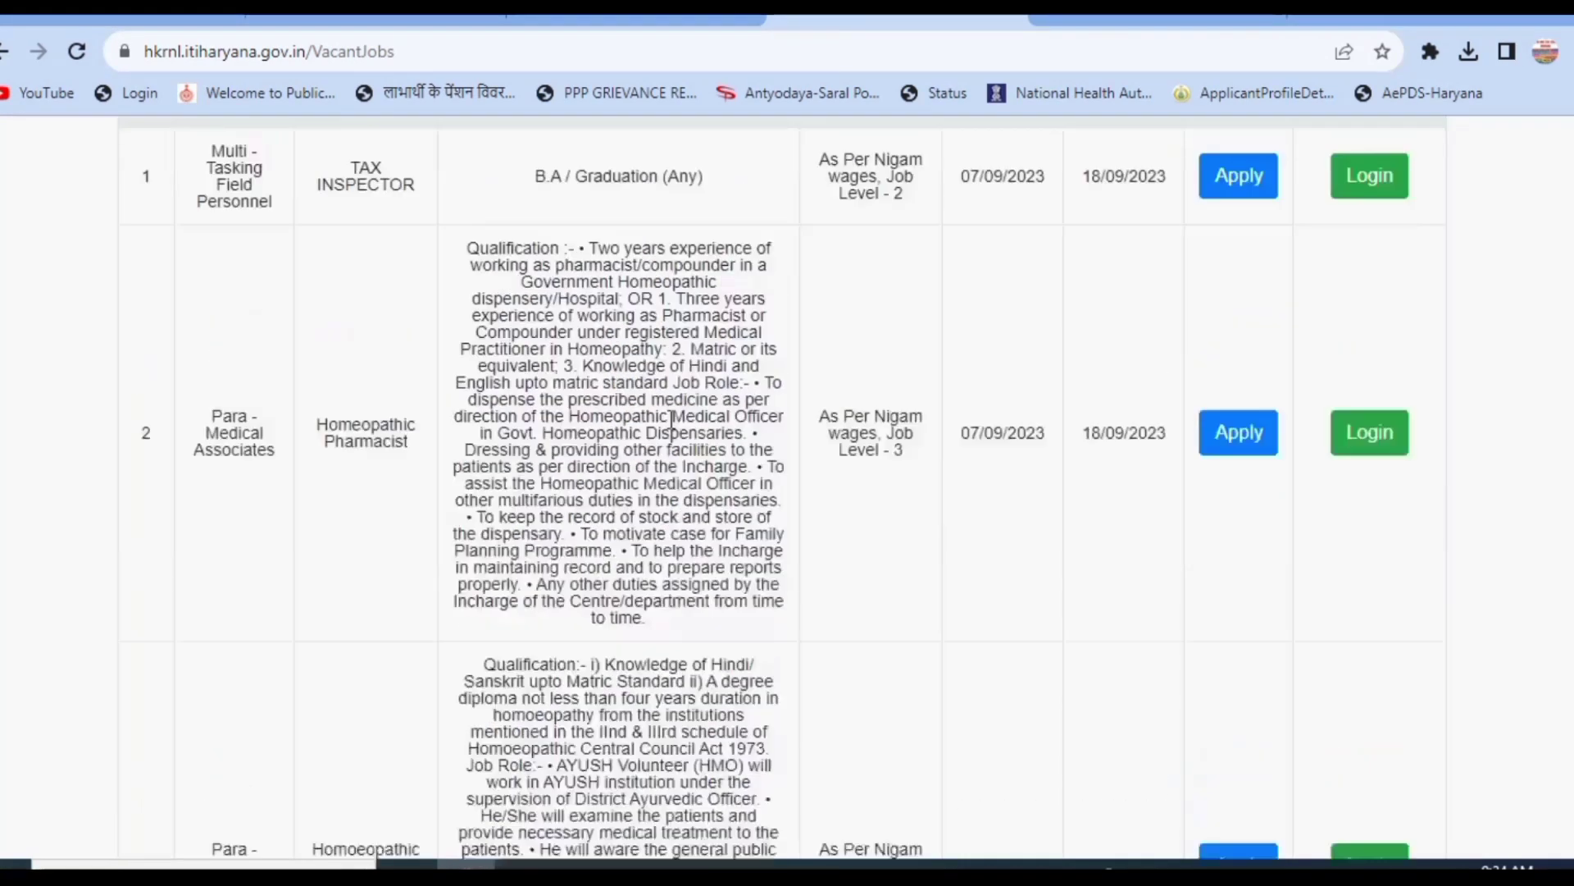
scroll(672, 421, "up", 5)
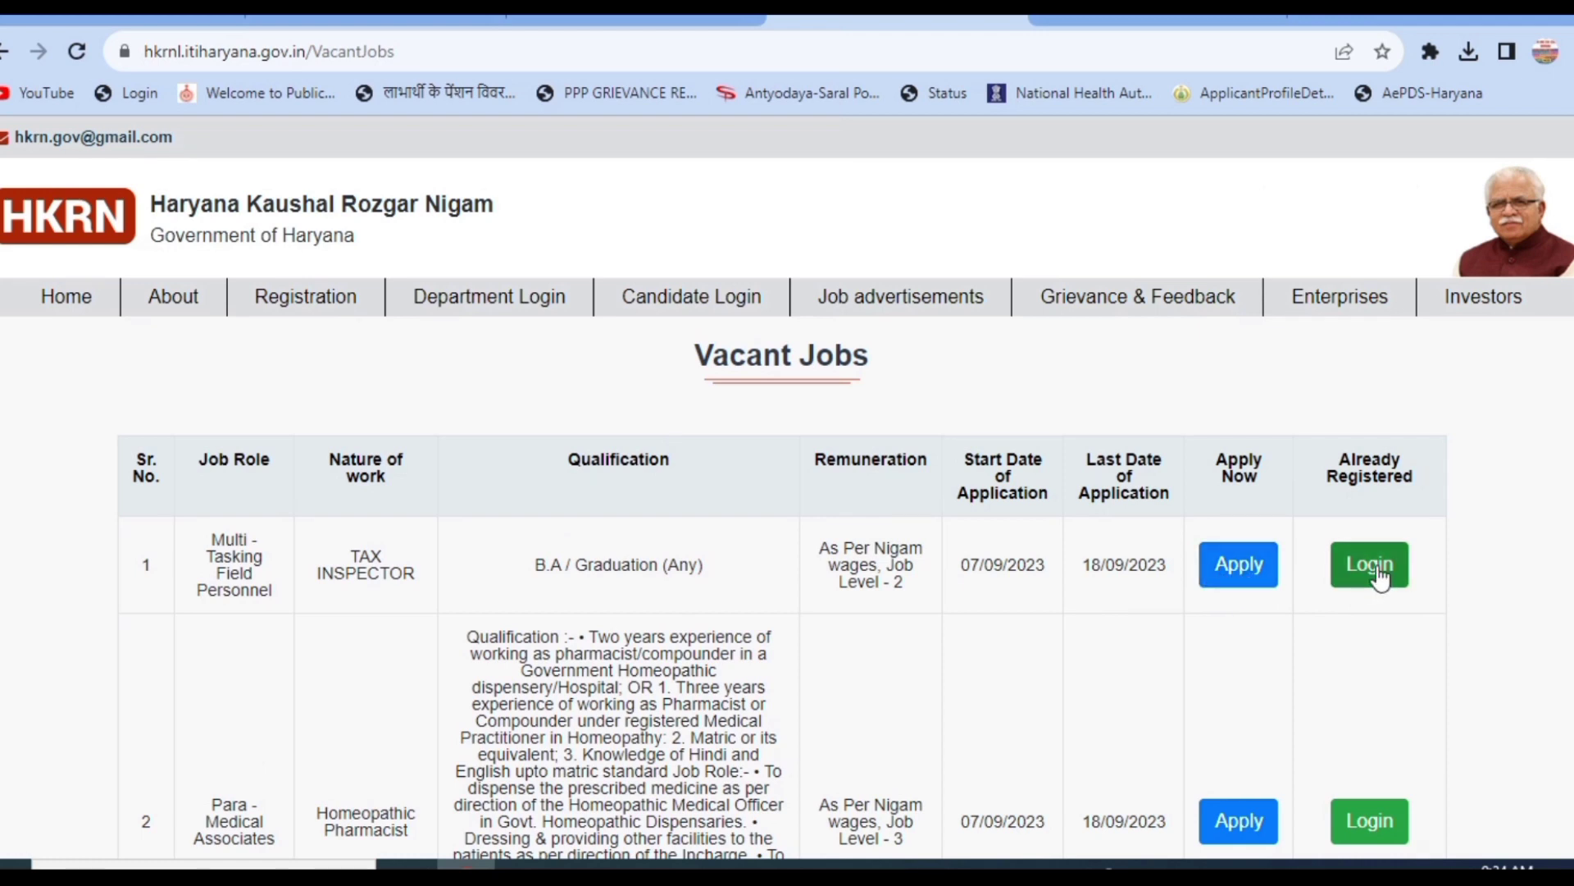
- Apply for the Tax Inspector post, enter the PPP Family ID, and verify the member by OTP
left_click(1236, 581)
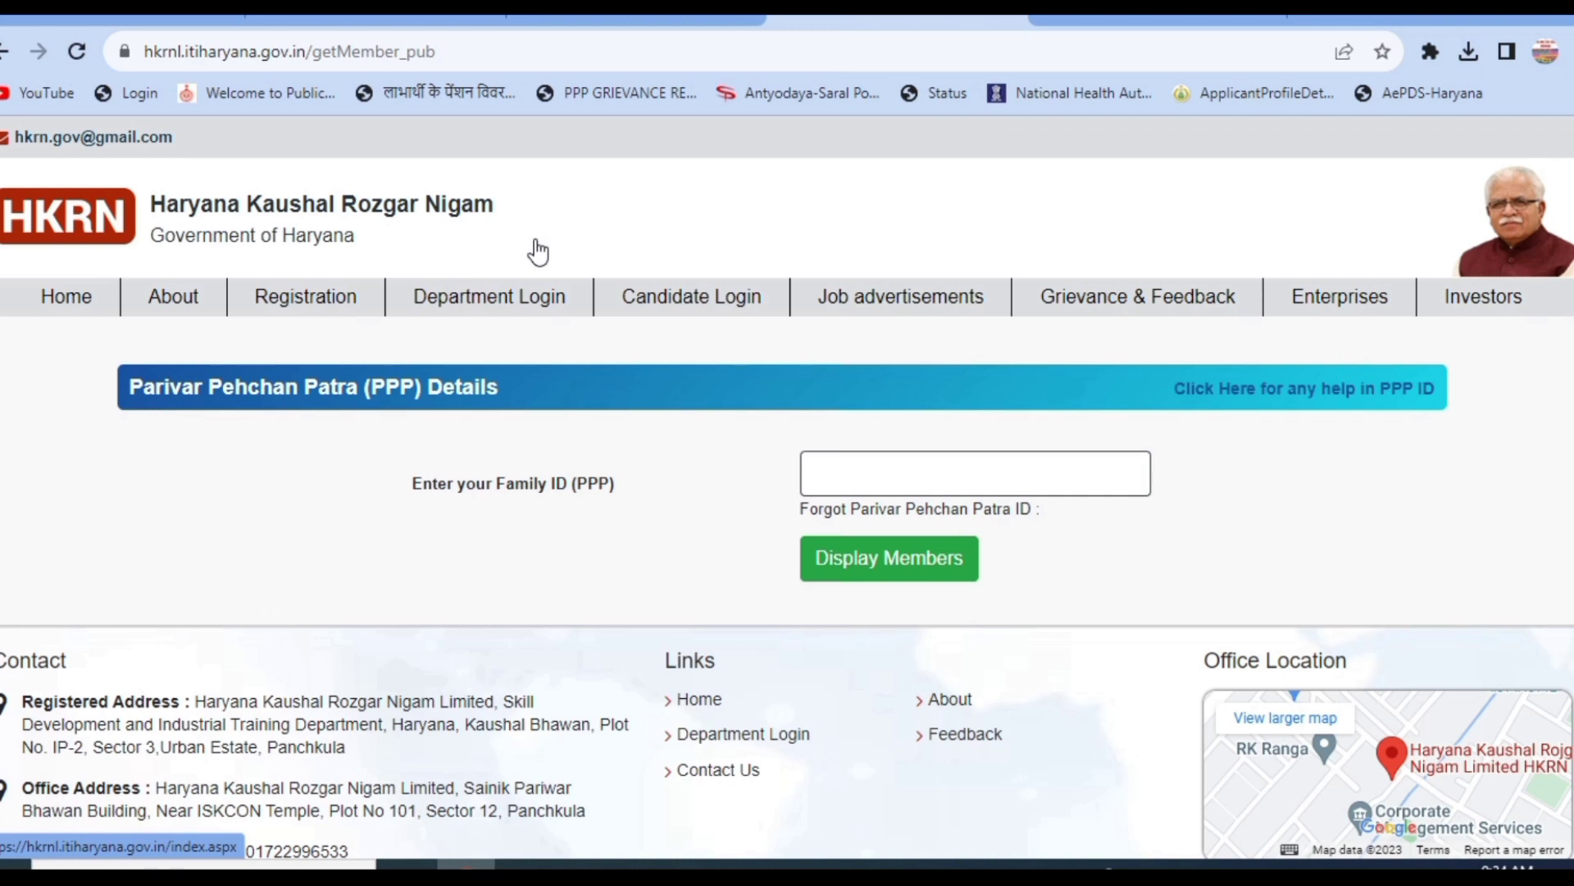
left_click(889, 464)
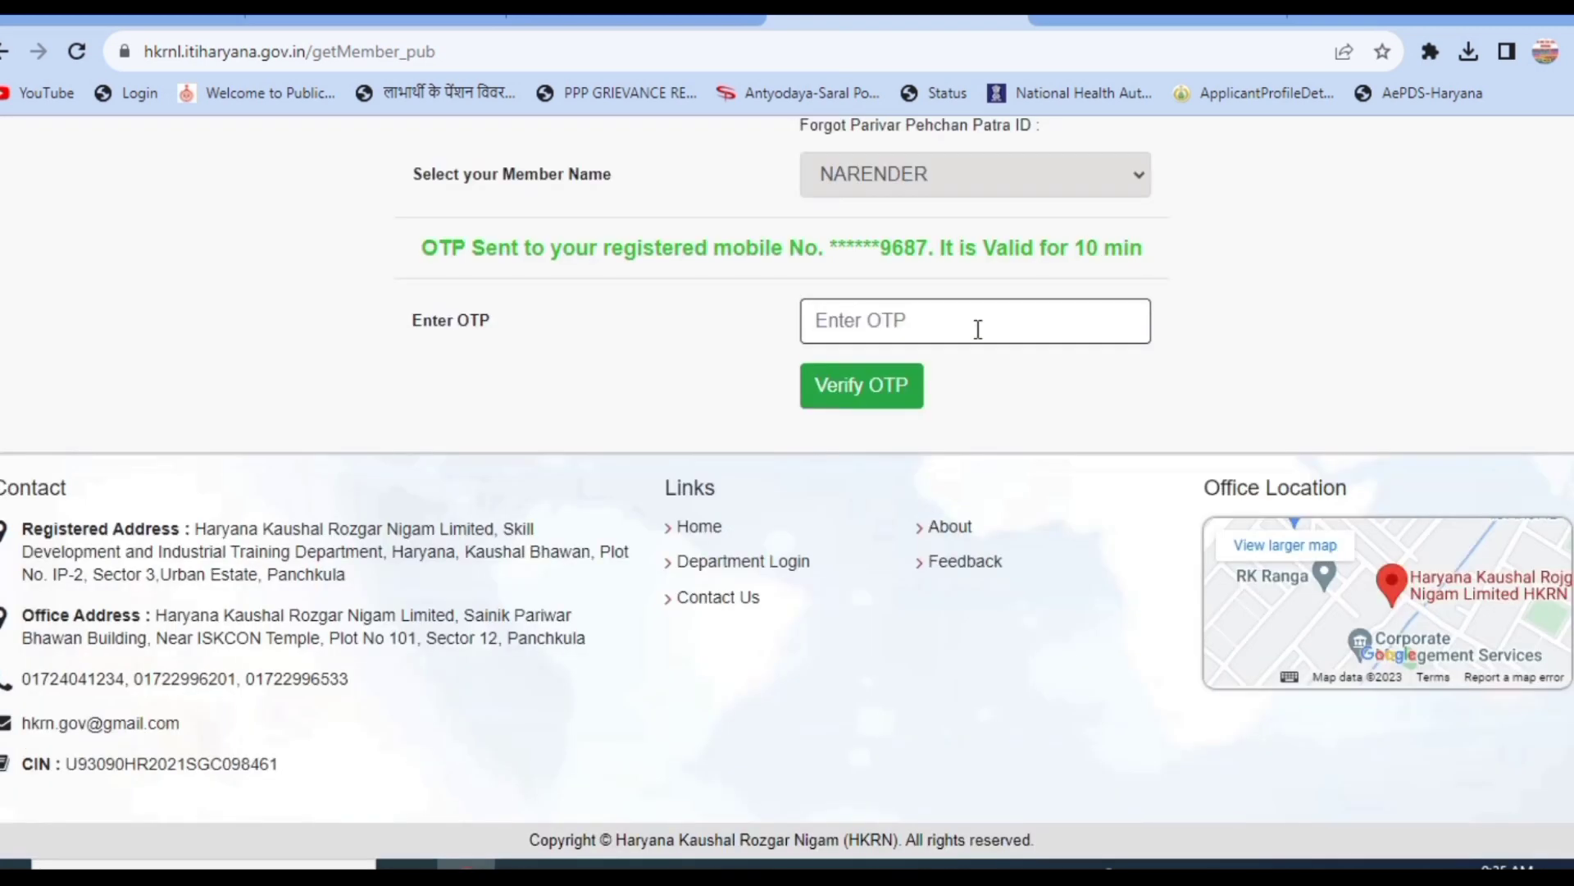
left_click(914, 382)
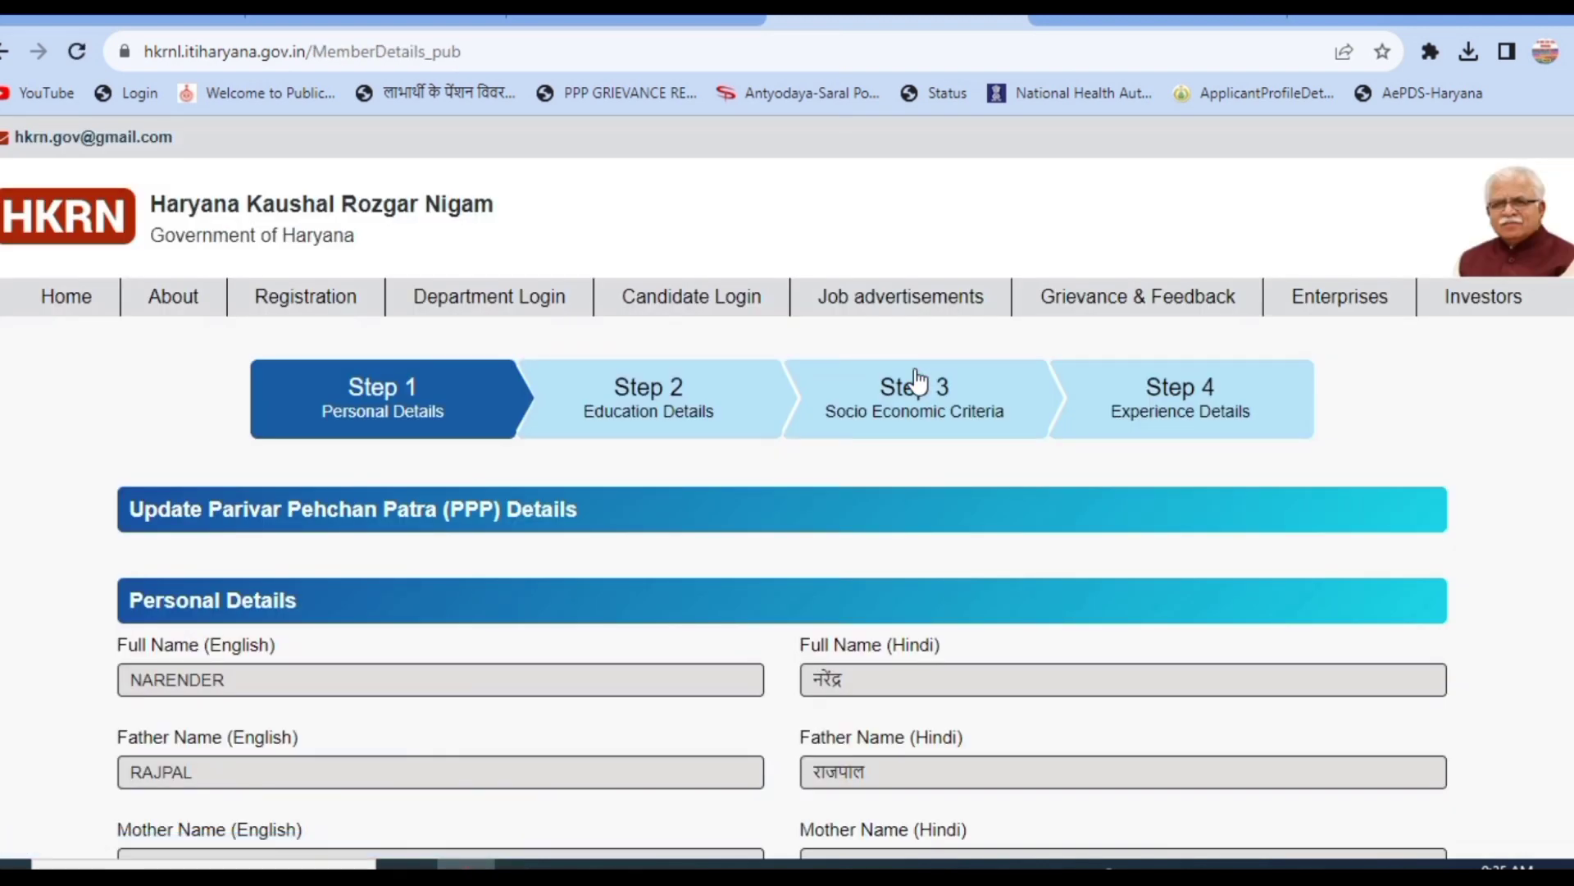
- Review the prefilled Personal, Communication and Other Details, then confirm them
scroll(915, 379, "down", 2)
scroll(915, 379, "up", 2)
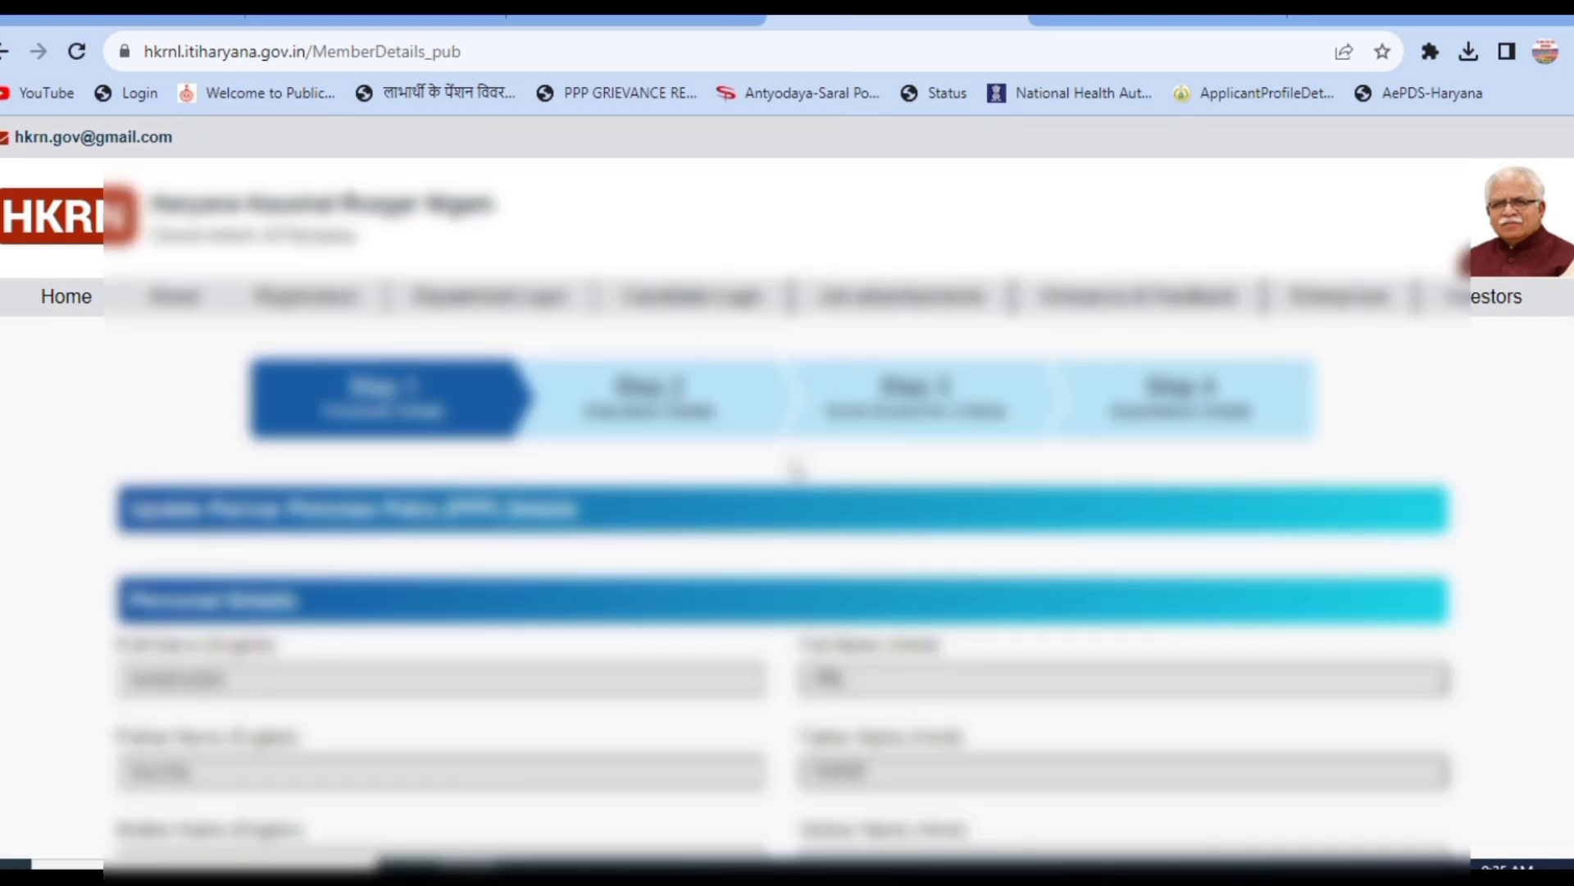
scroll(790, 459, "down", 6)
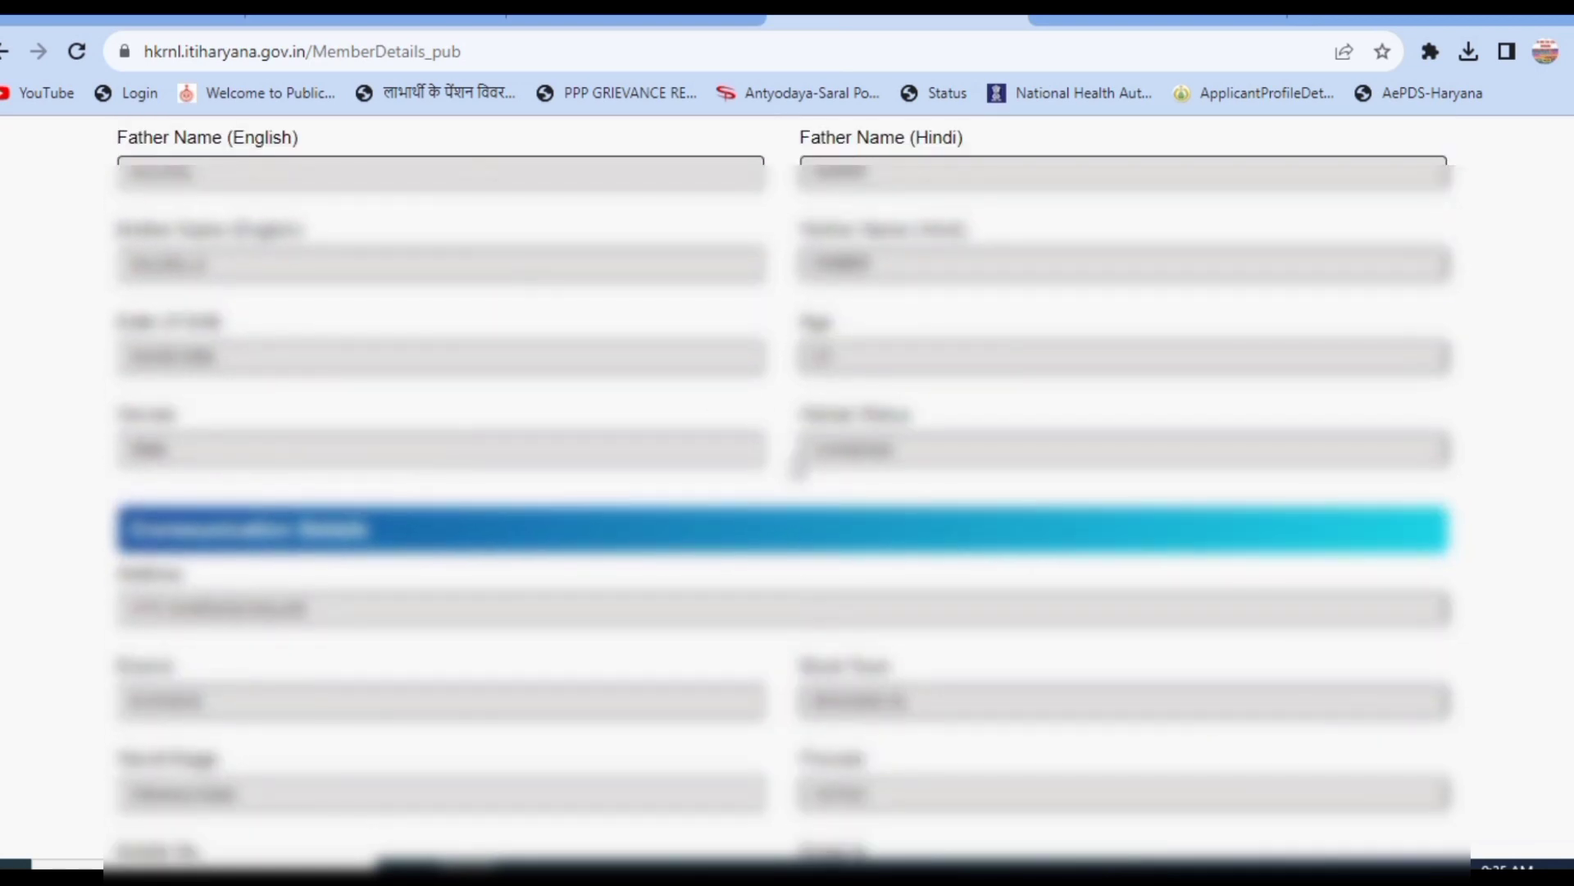
scroll(798, 469, "down", 3)
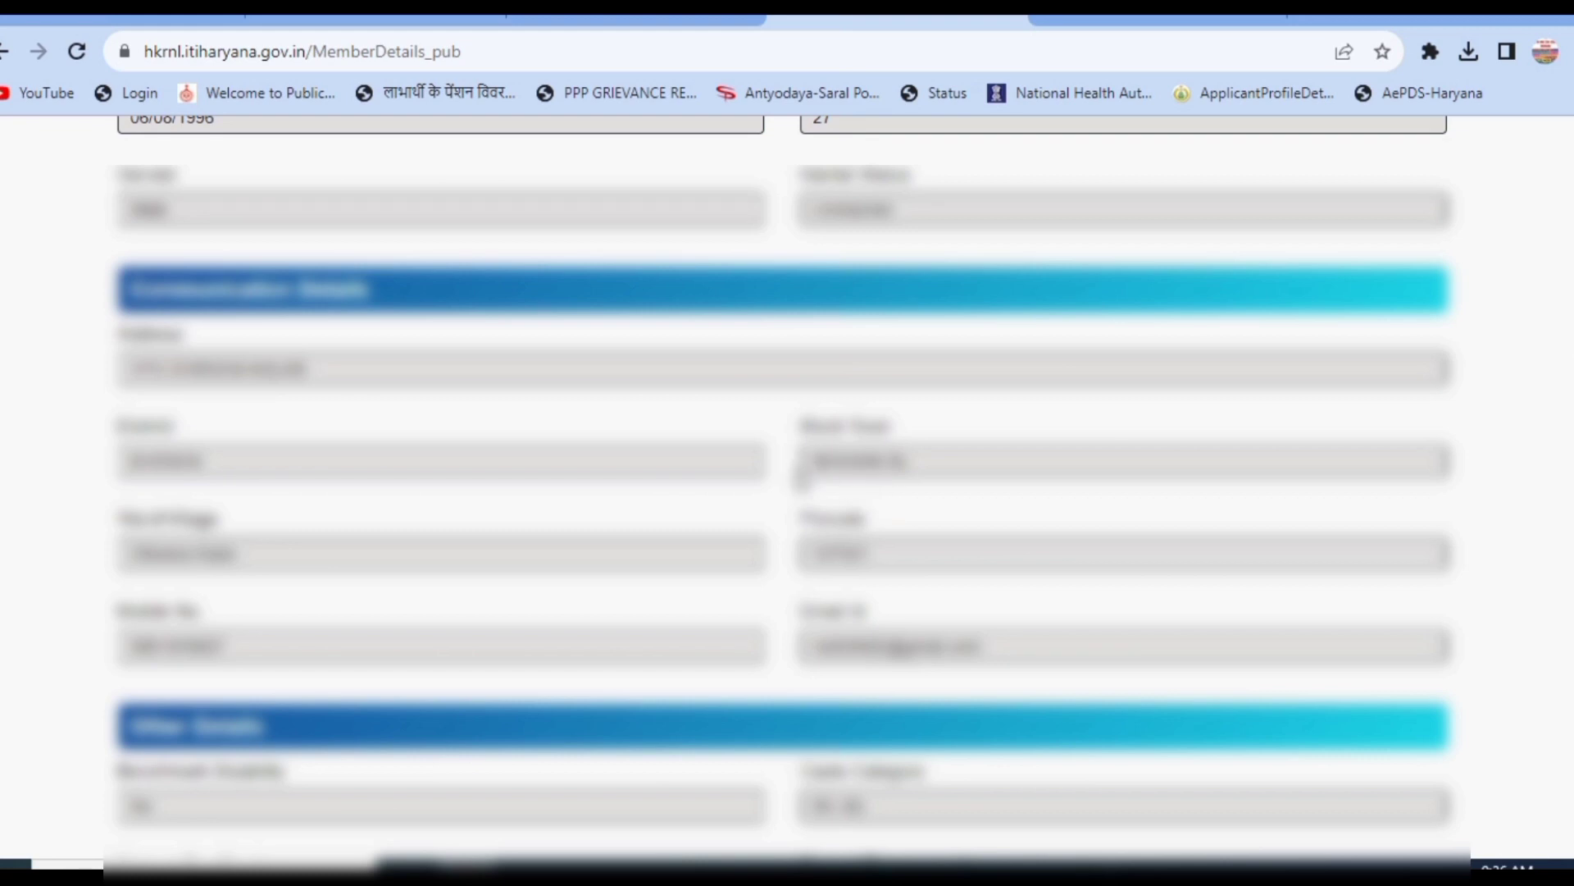
scroll(802, 480, "down", 6)
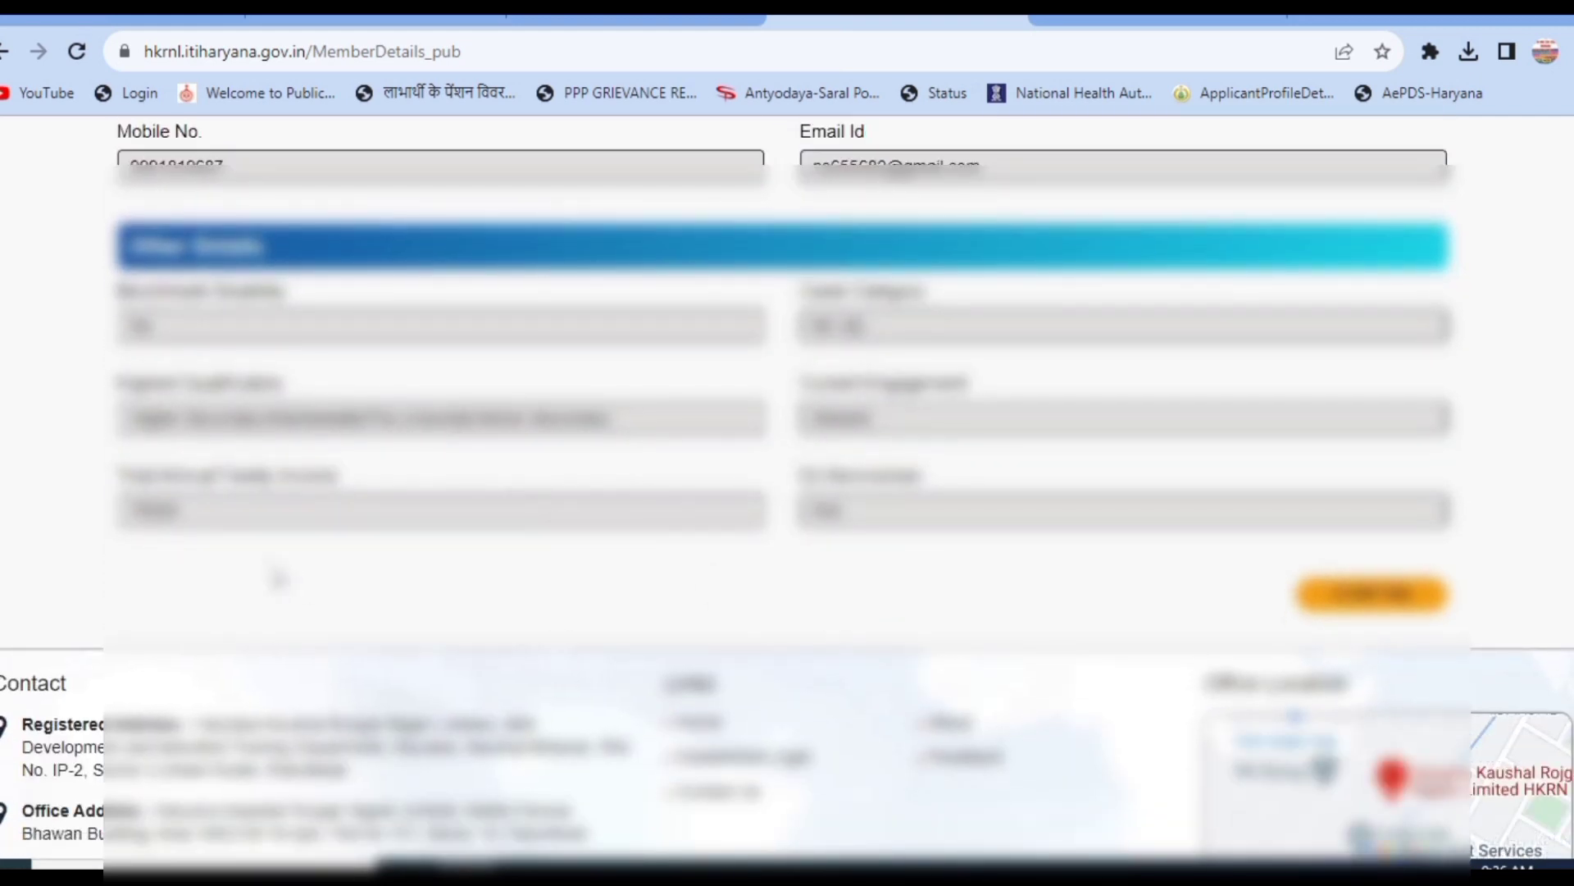
left_click(1404, 597)
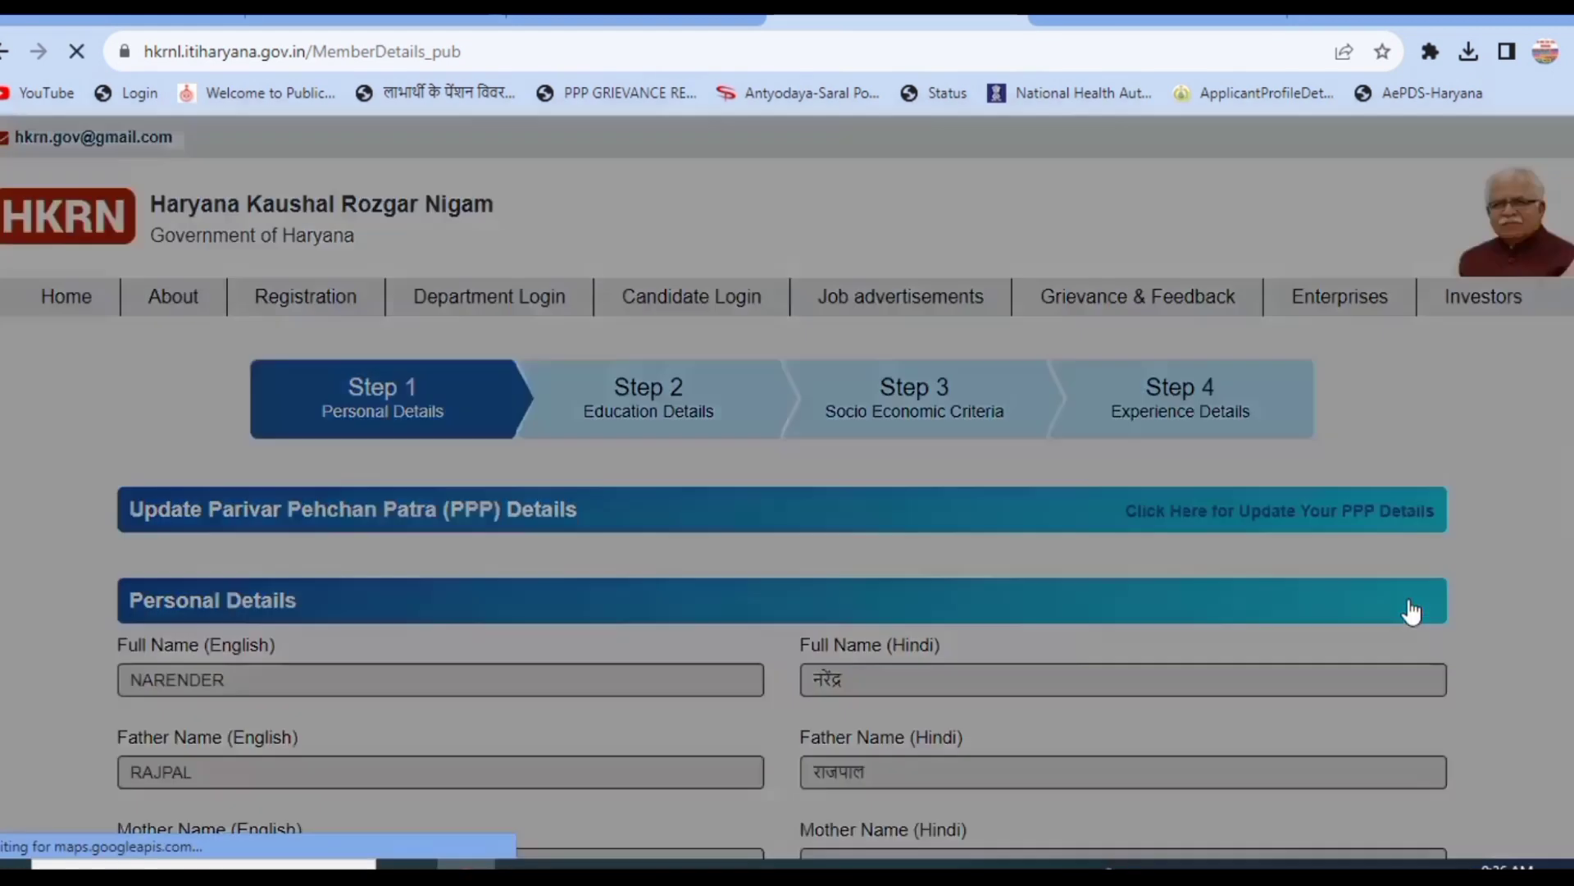
scroll(1238, 679, "down", 15)
scroll(716, 573, "up", 3)
scroll(716, 573, "up", 15)
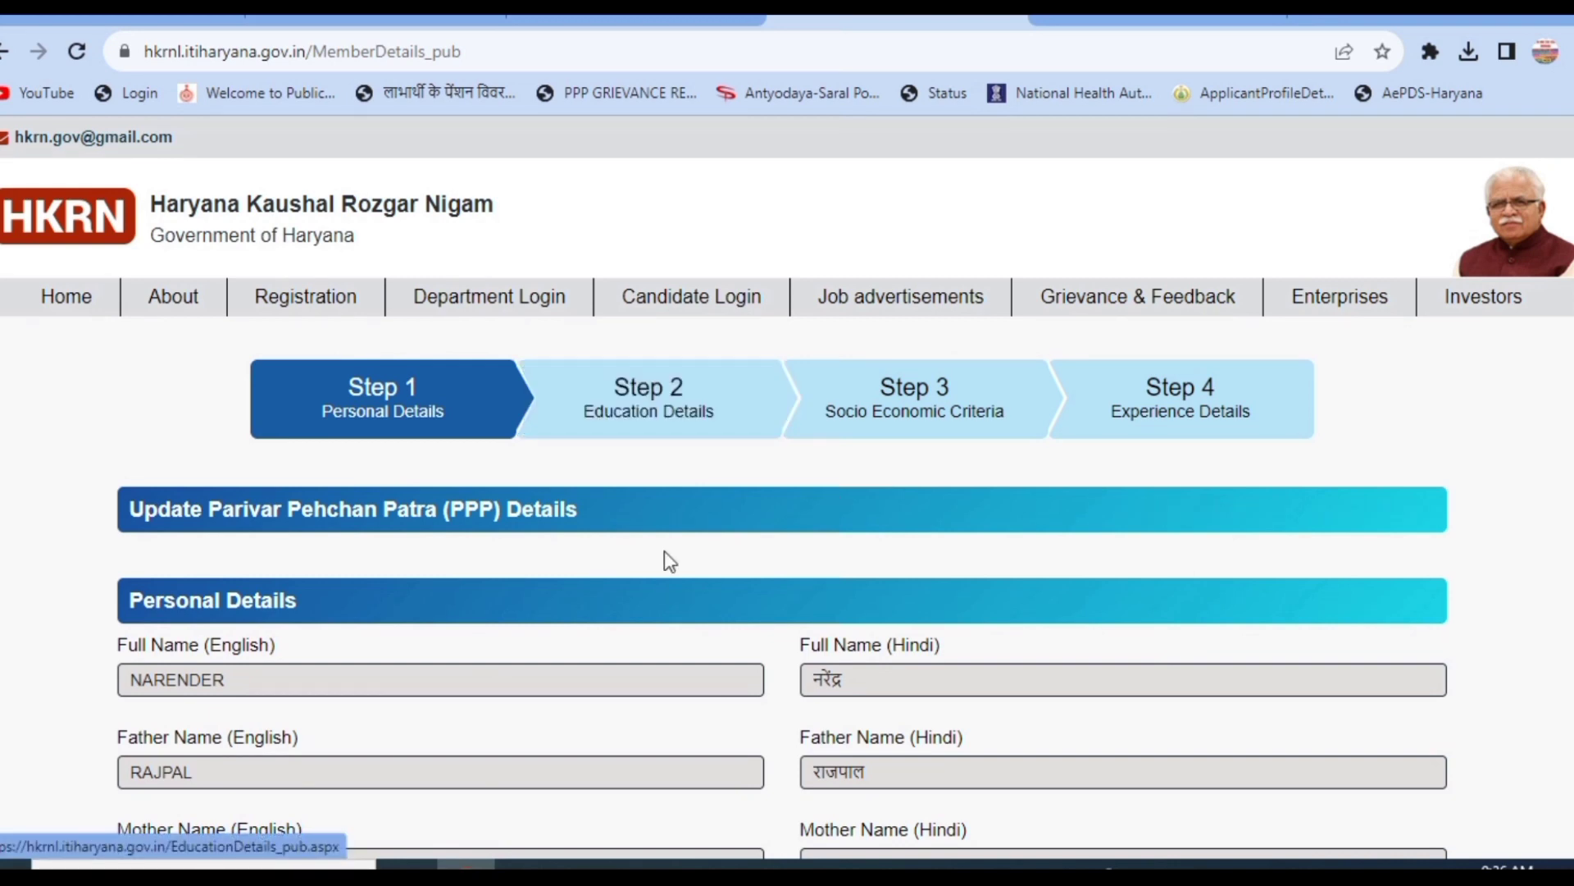
- On Step 2, answer Yes for NSQF certificate, choose Foundation Course in Computer Basics, and save
left_click(698, 435)
scroll(693, 432, "down", 3)
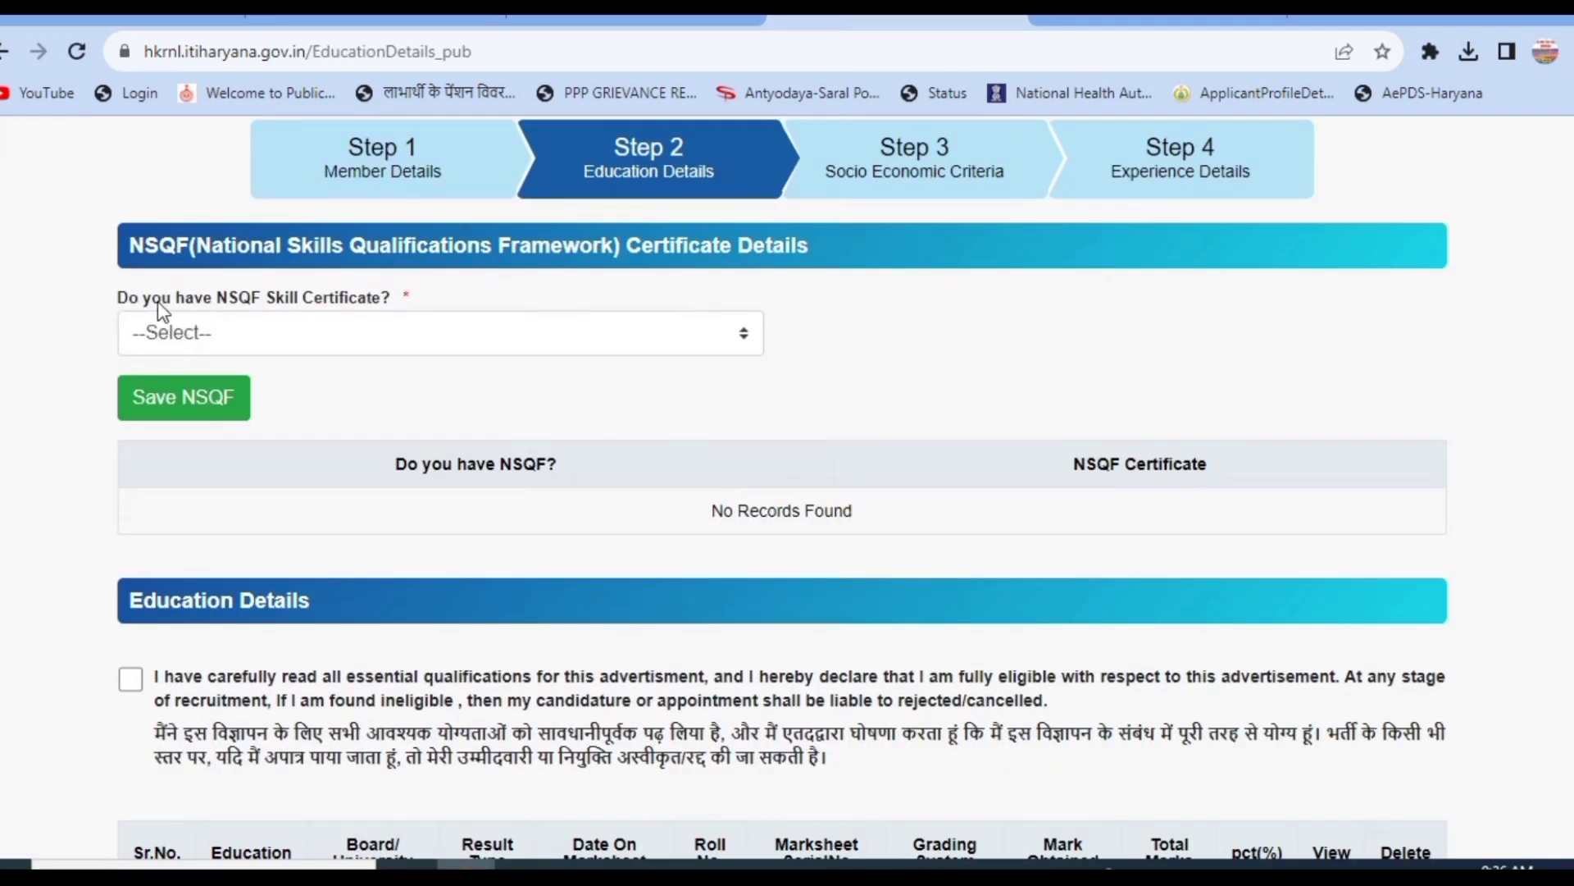
left_click(328, 332)
left_click(295, 390)
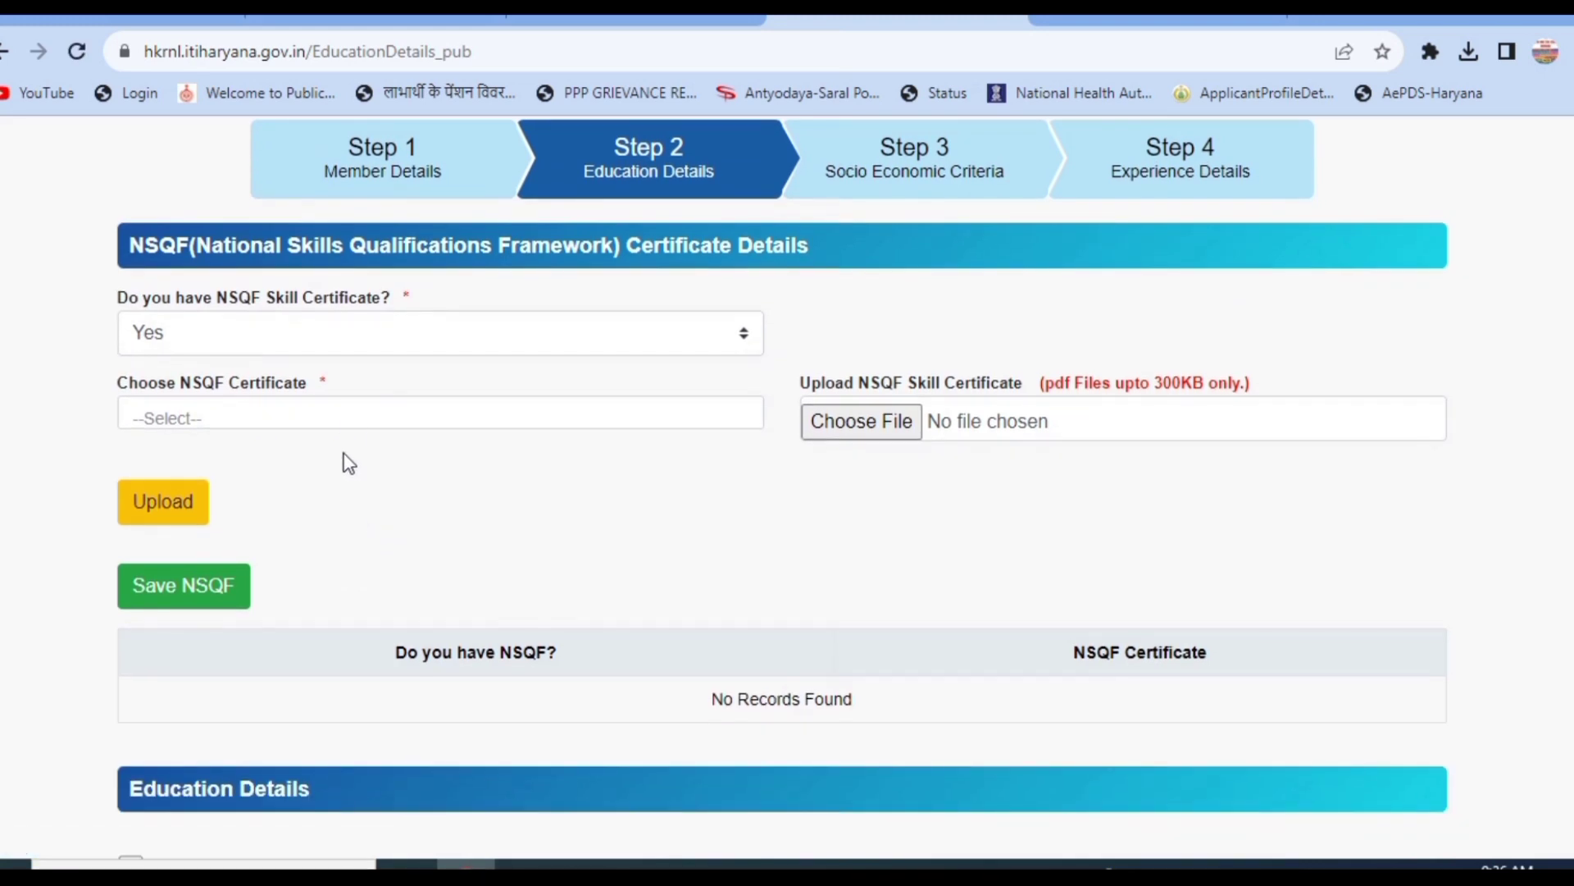
left_click(368, 422)
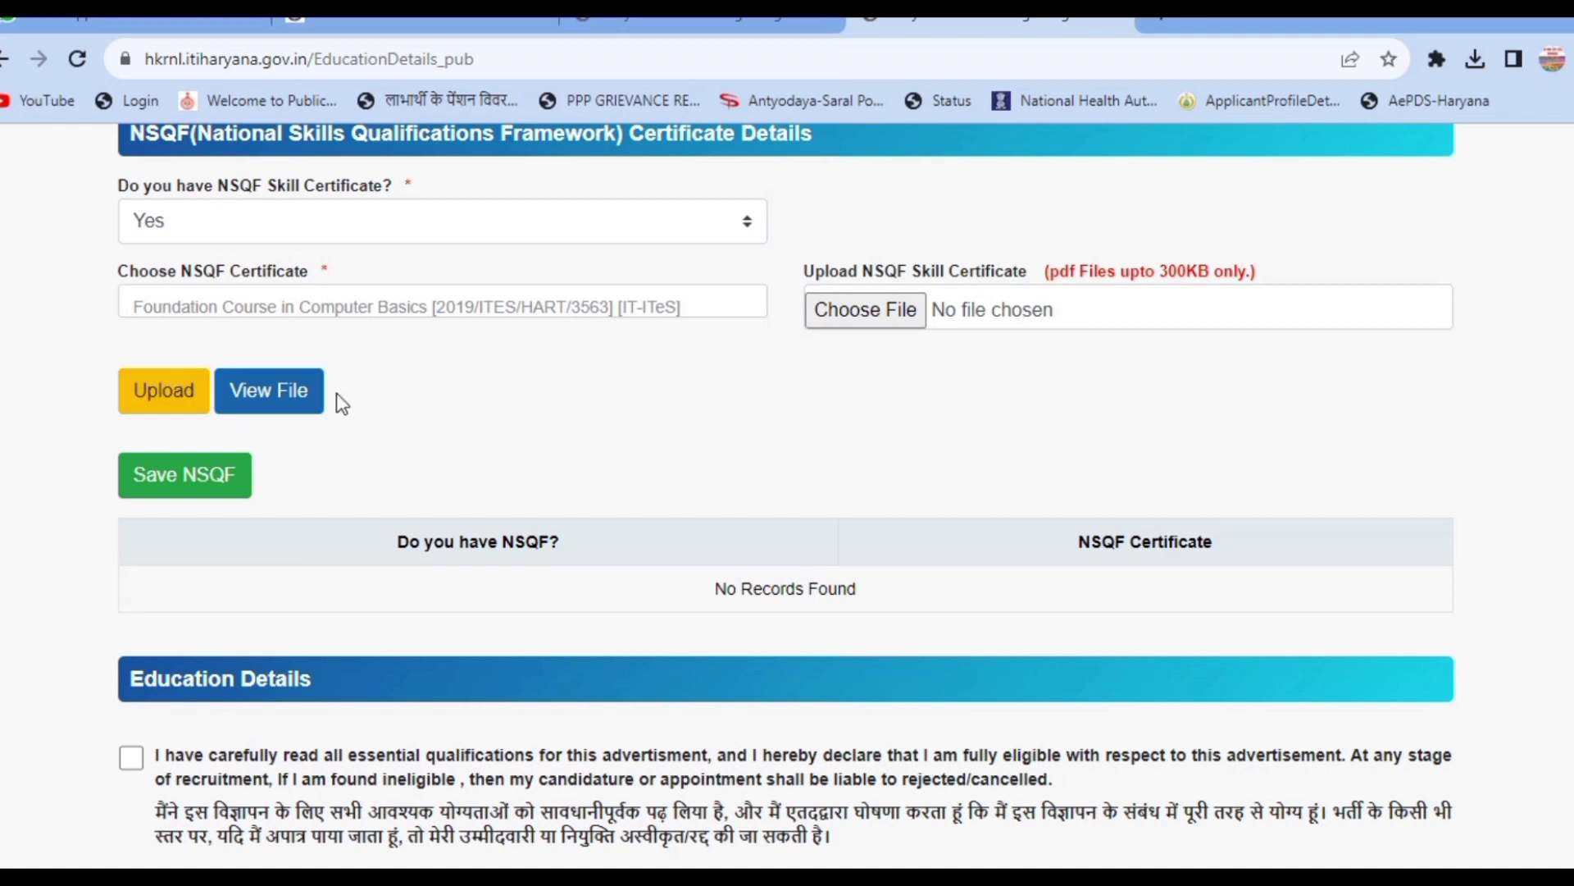
left_click(220, 479)
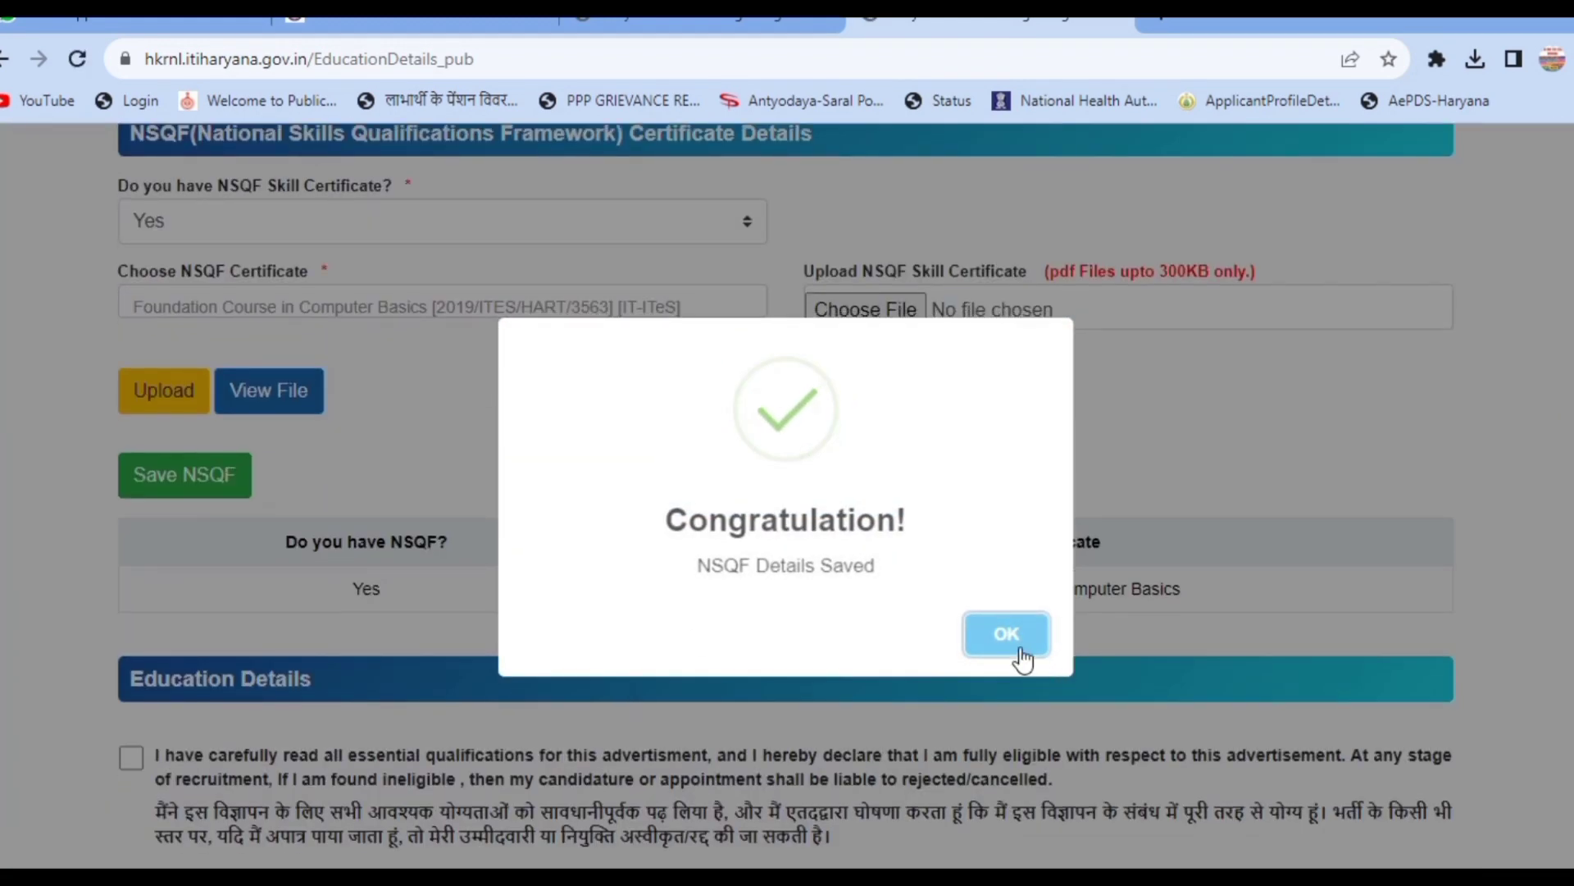
left_click(1017, 647)
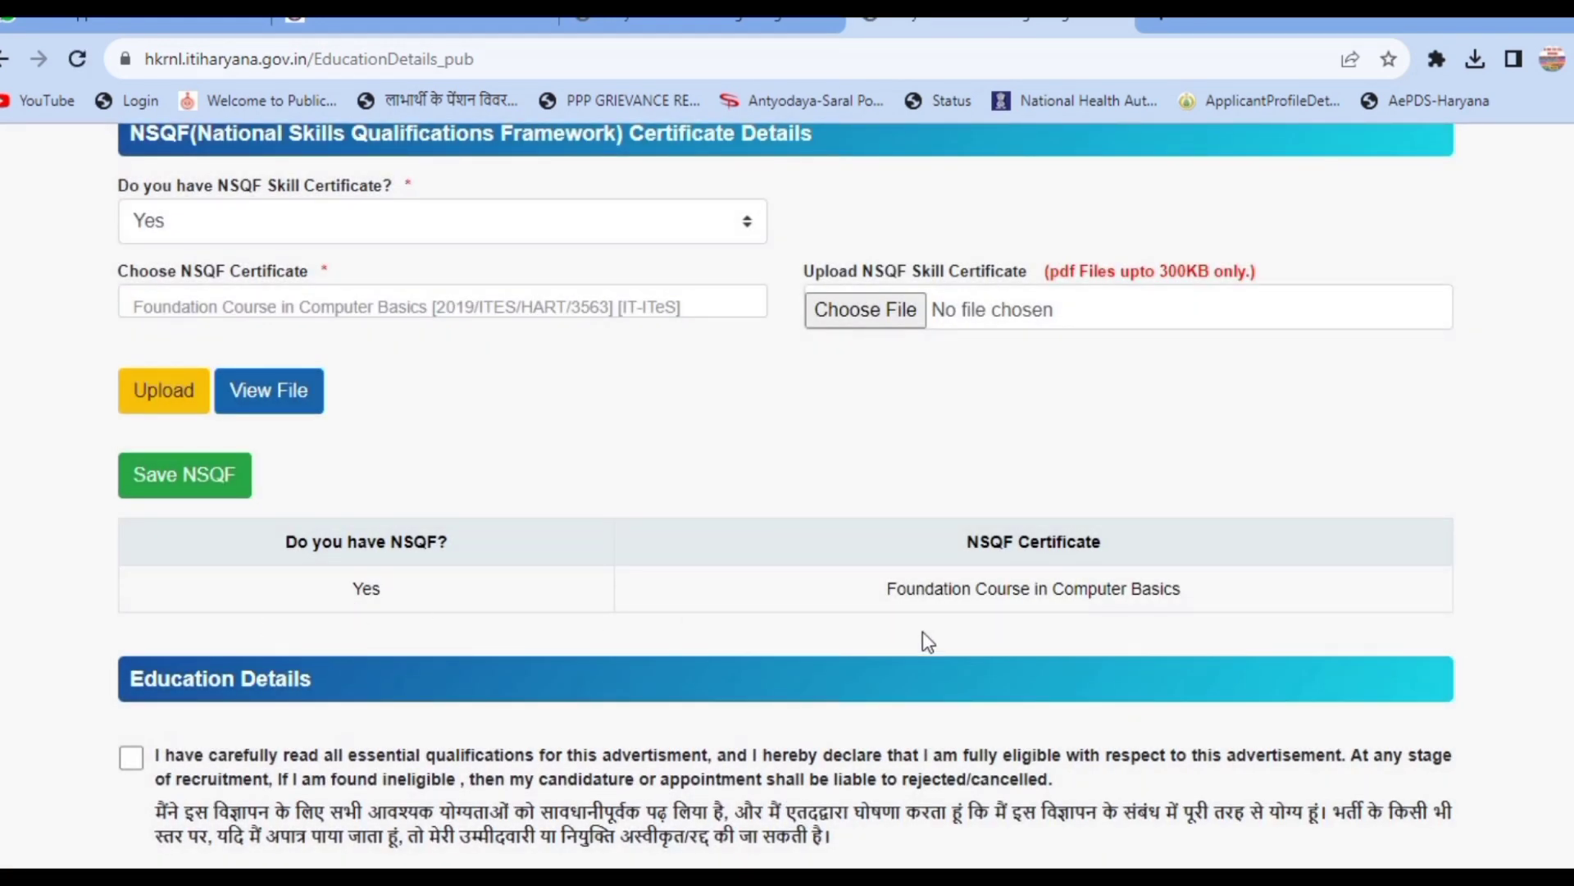
scroll(1219, 632, "down", 5)
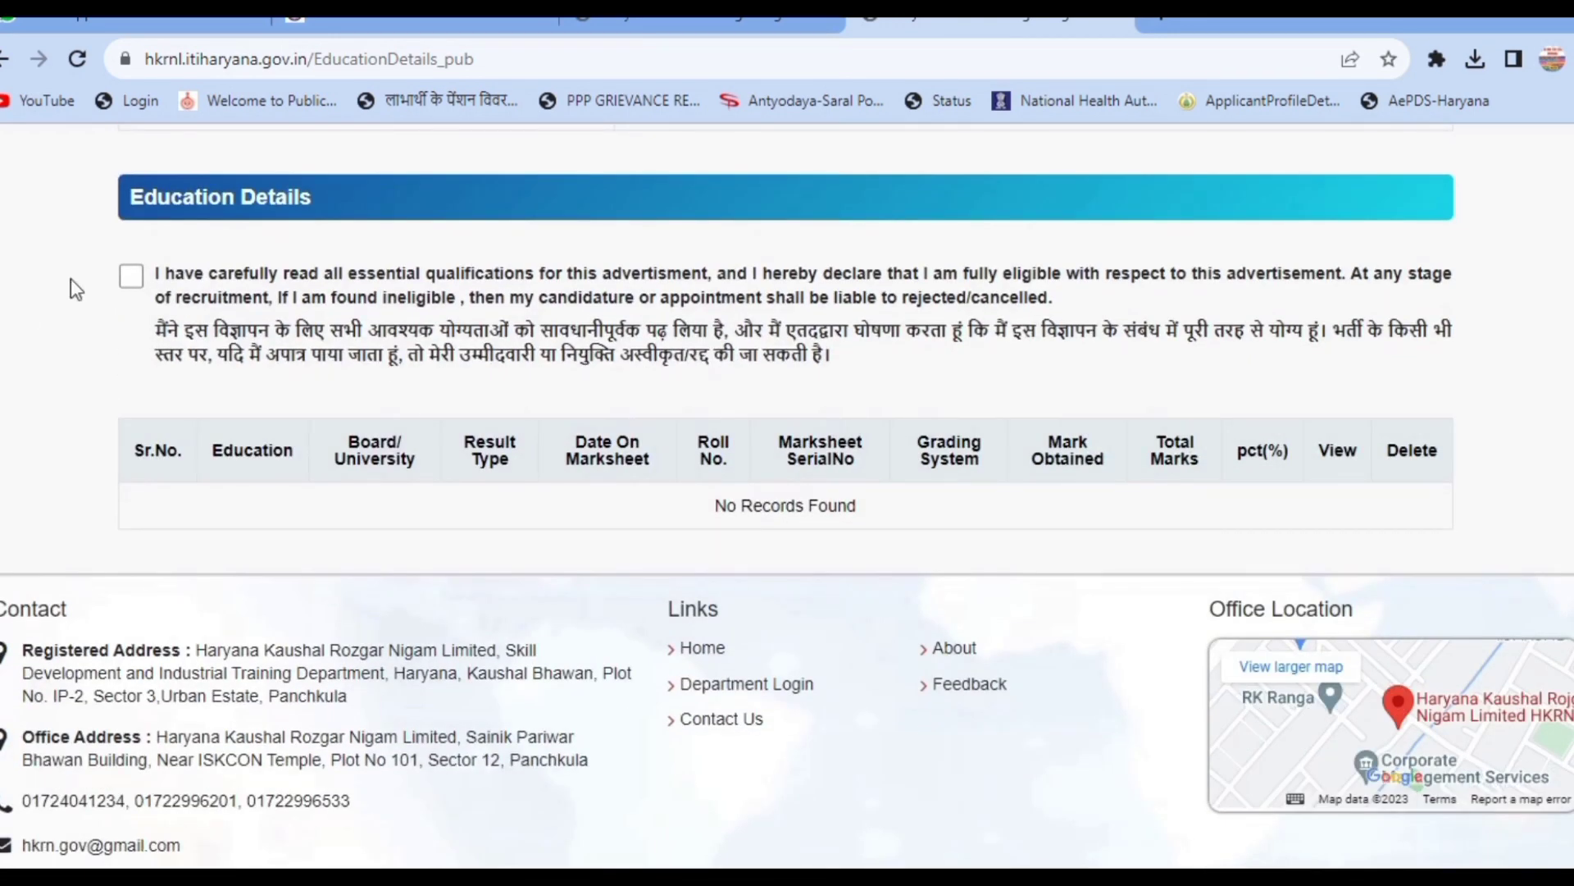
- Accept the eligibility declaration and open the Add Education / HTET form, dismissing the Class 10th notice
left_click(136, 286)
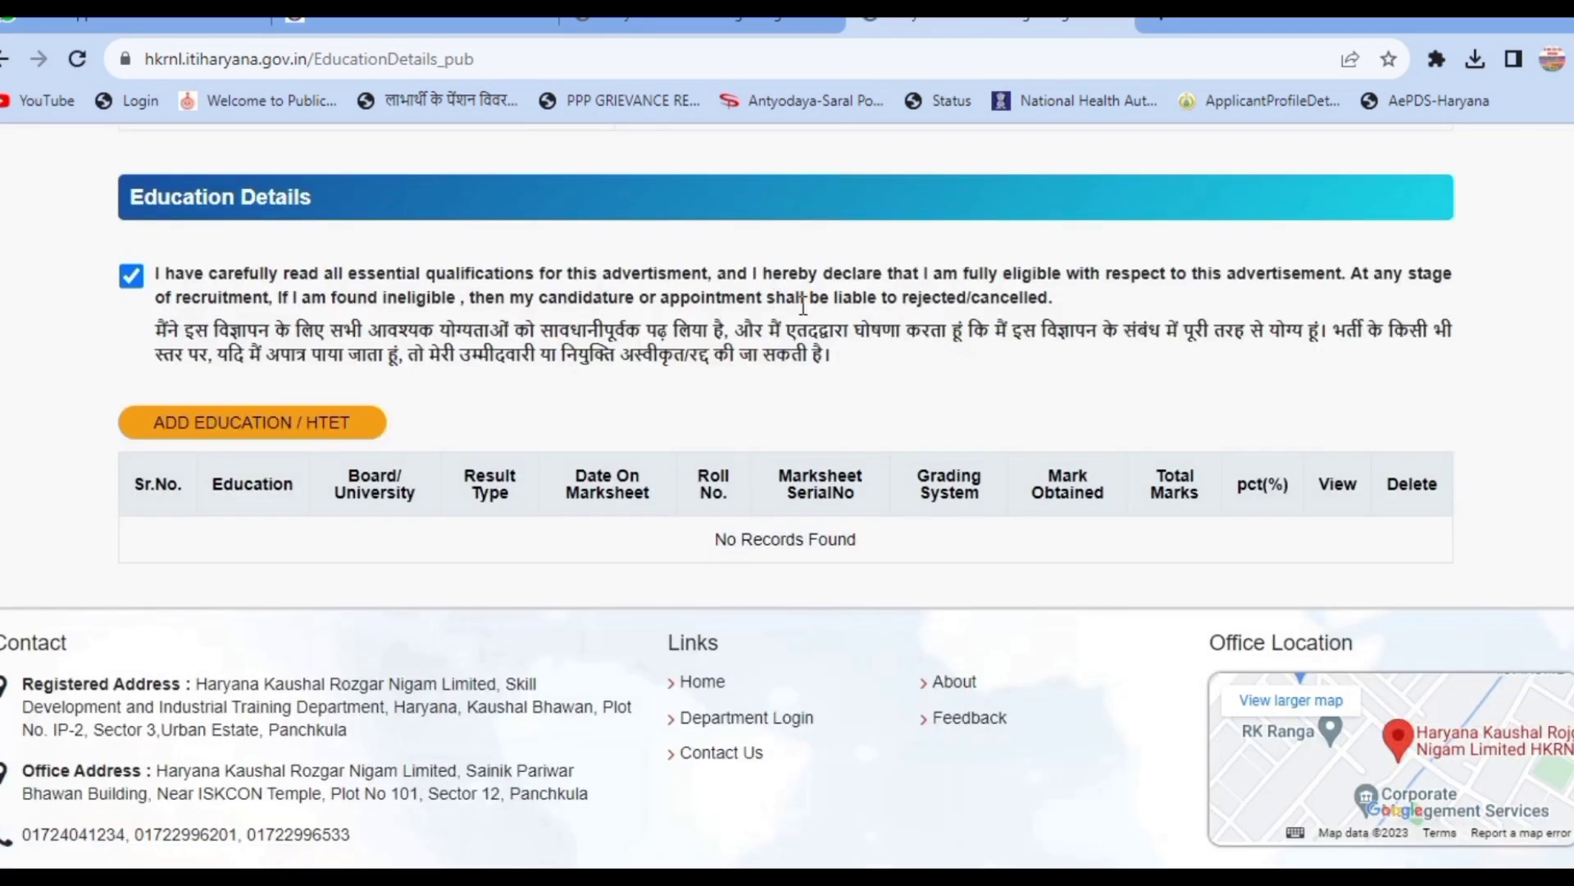
left_click(285, 436)
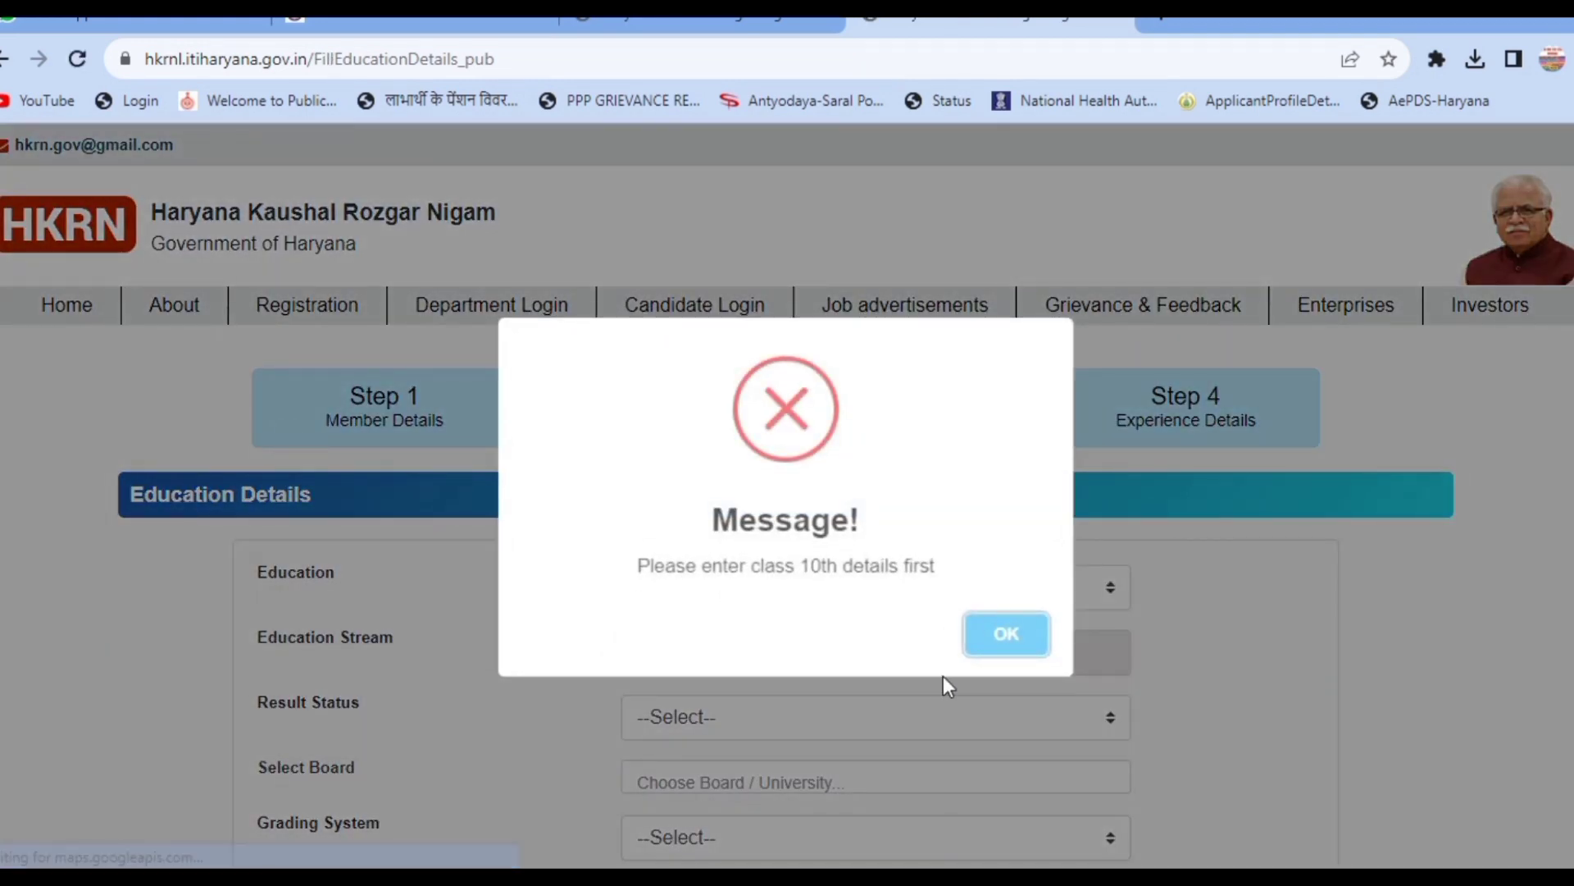
left_click(1017, 635)
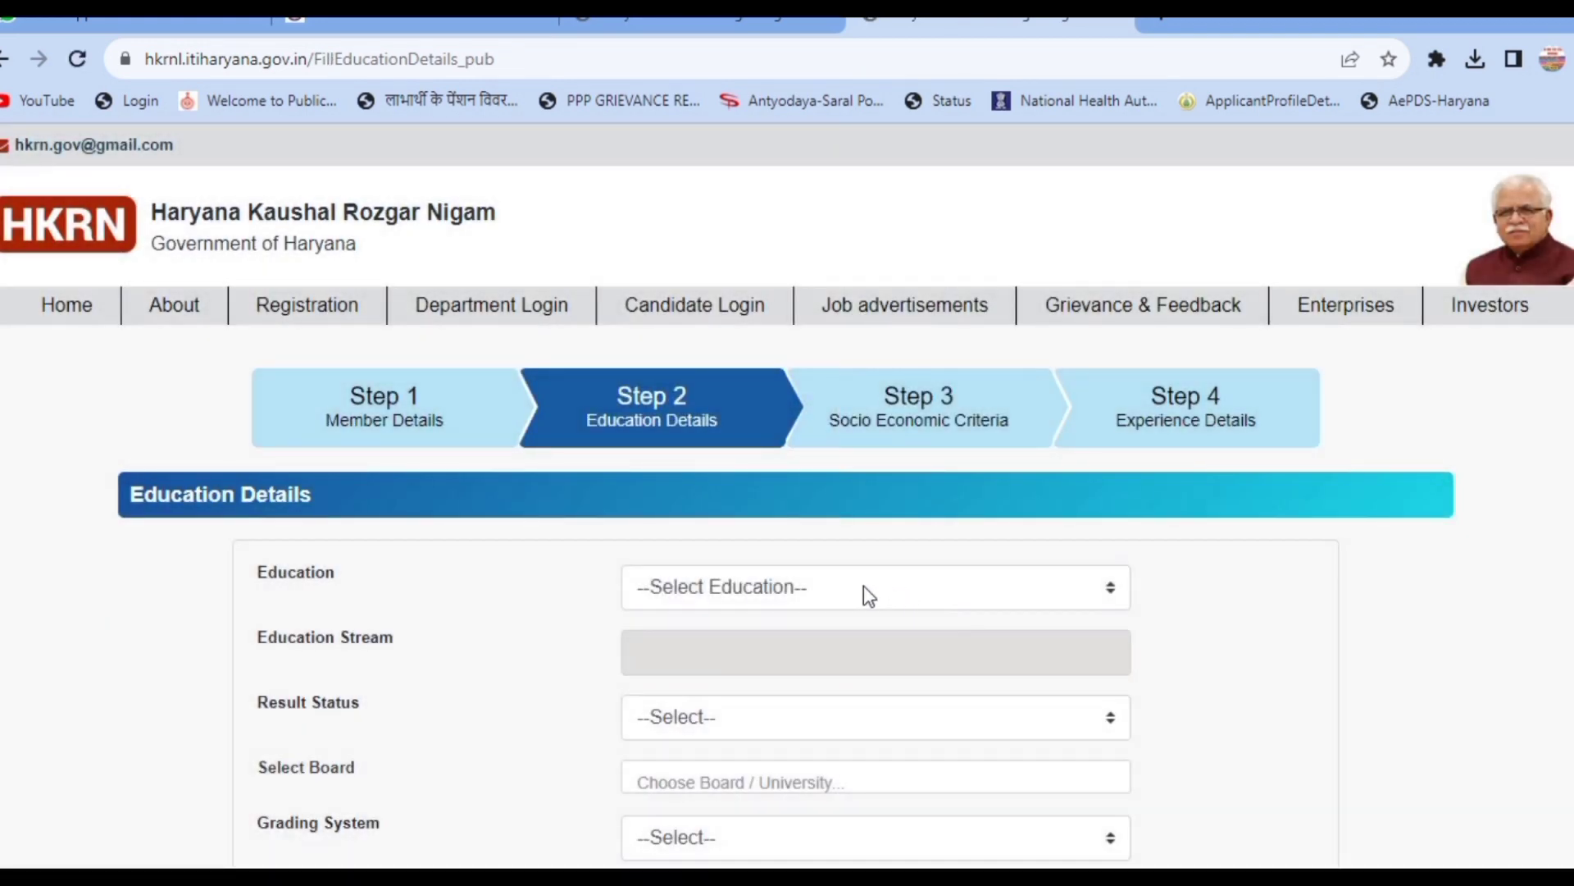
- Choose Class10th, result Pass, Haryana Board of School Education, and Non CGPA grading
left_click(863, 585)
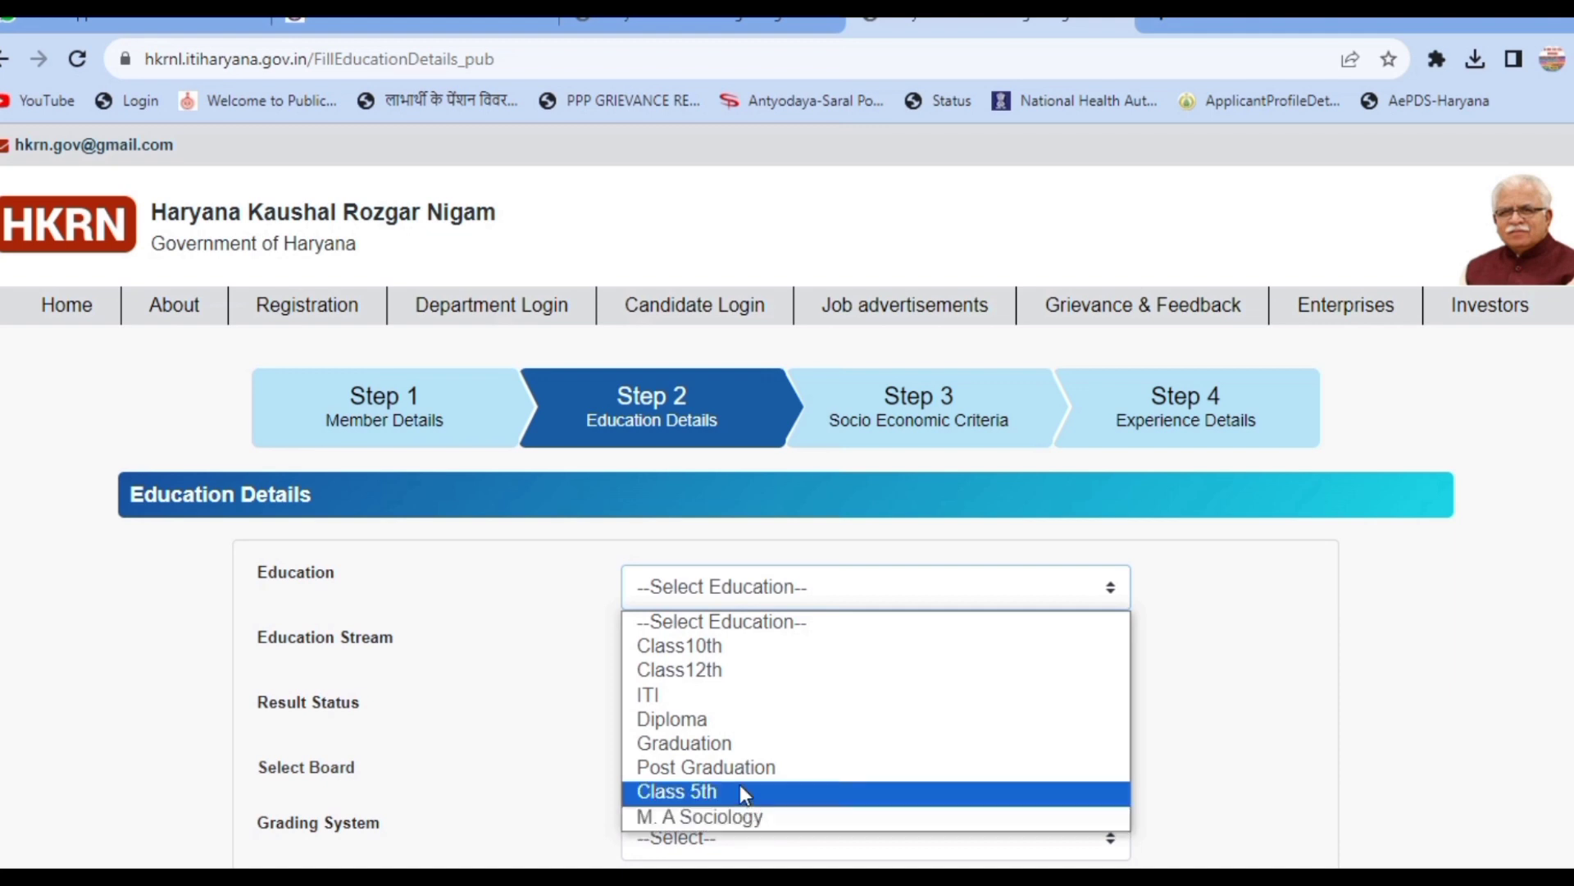
left_click(742, 656)
scroll(741, 656, "down", 3)
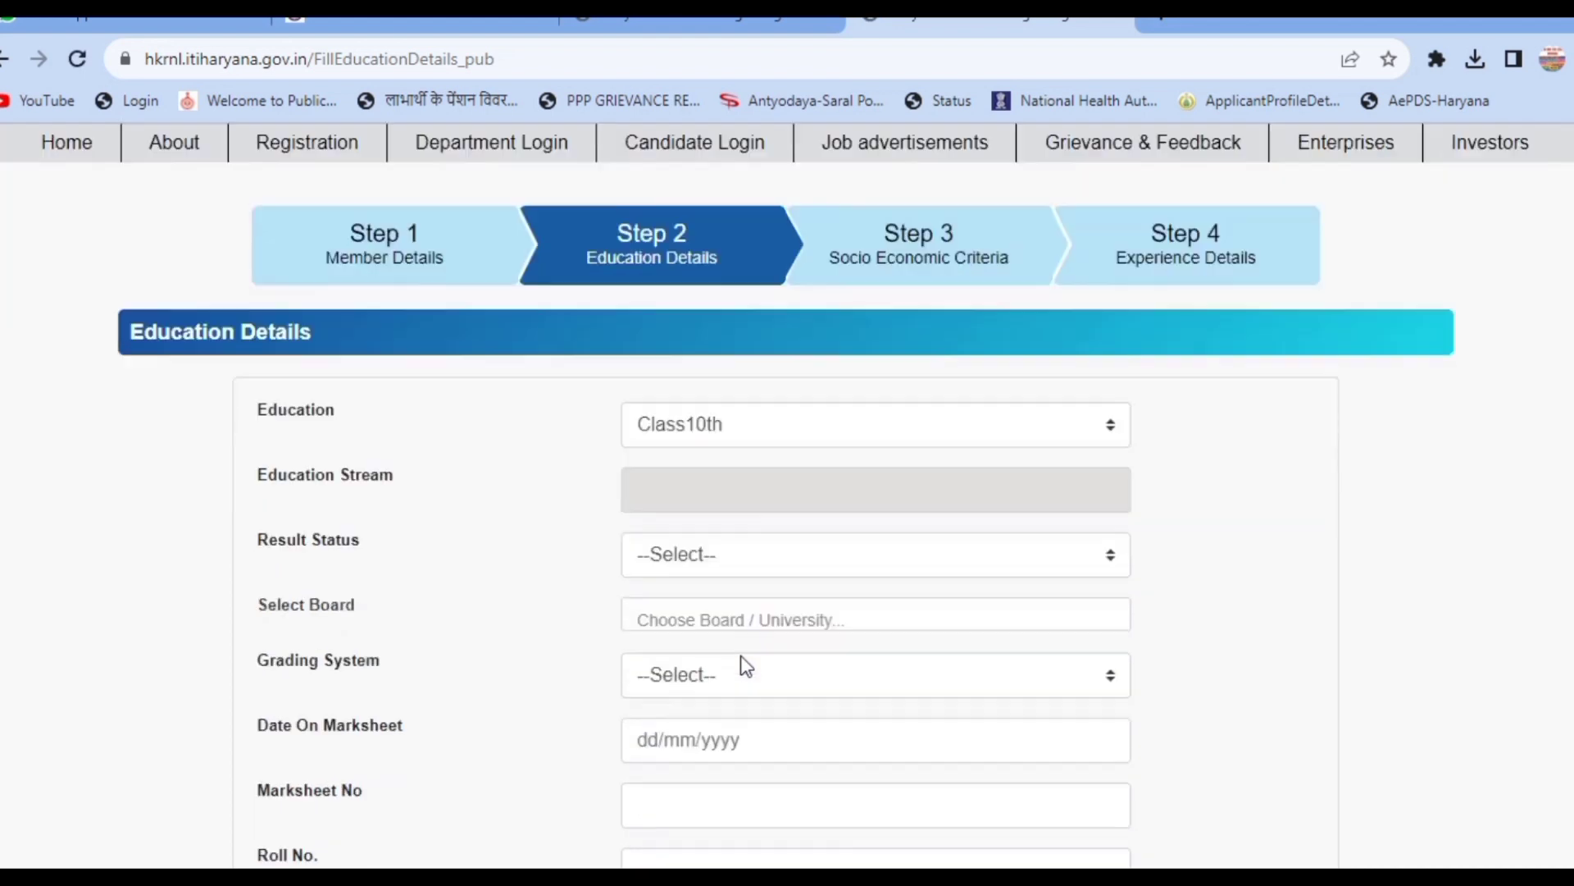
left_click(764, 490)
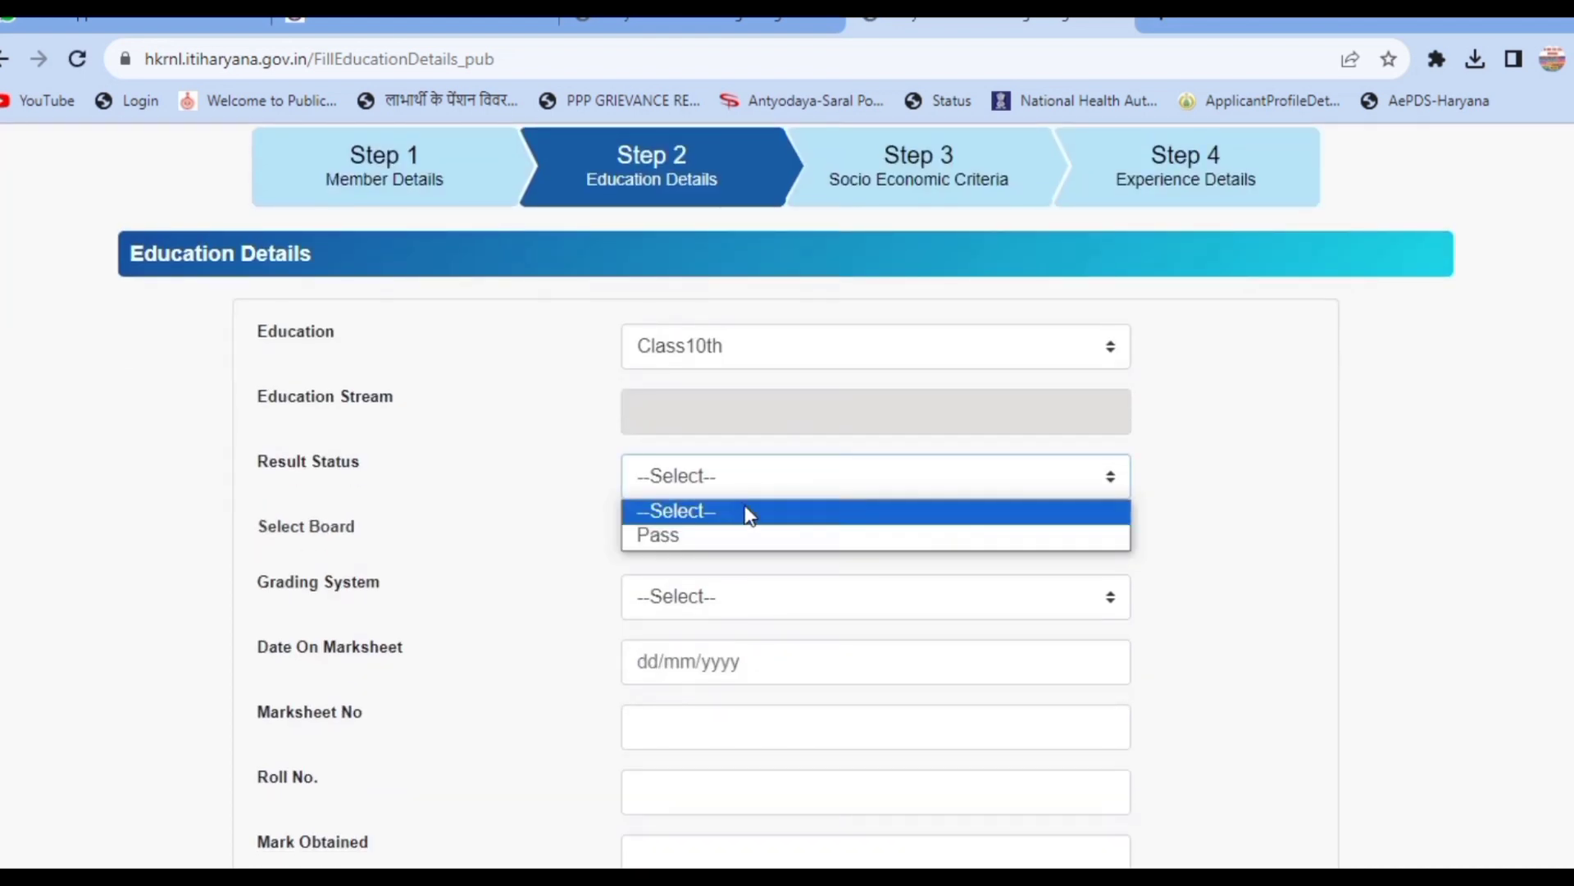
left_click(735, 536)
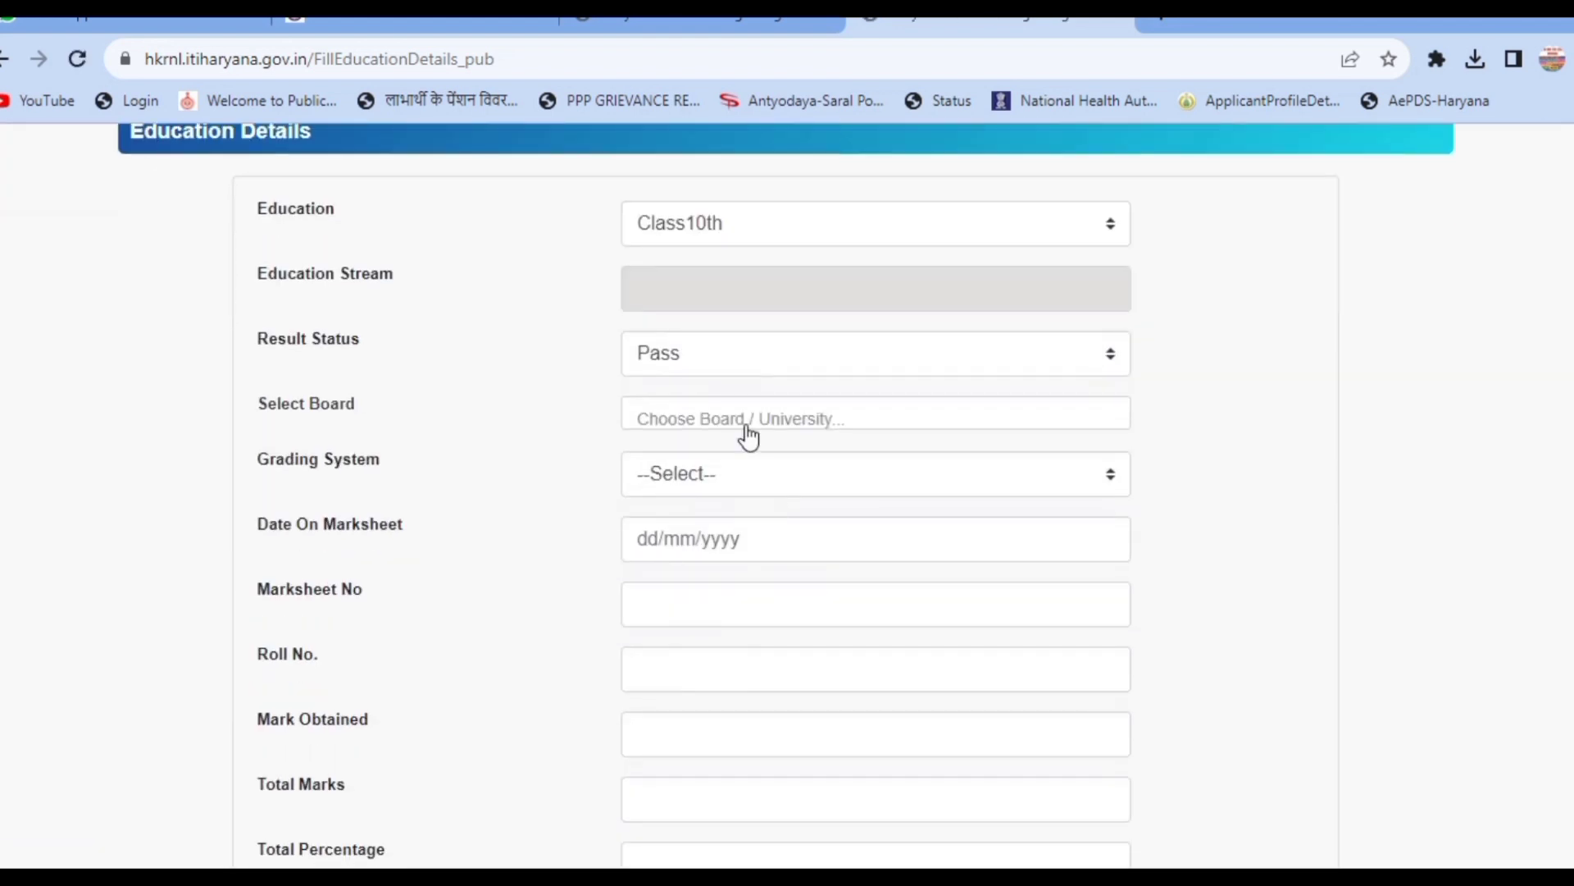
left_click(746, 432)
left_click(785, 515)
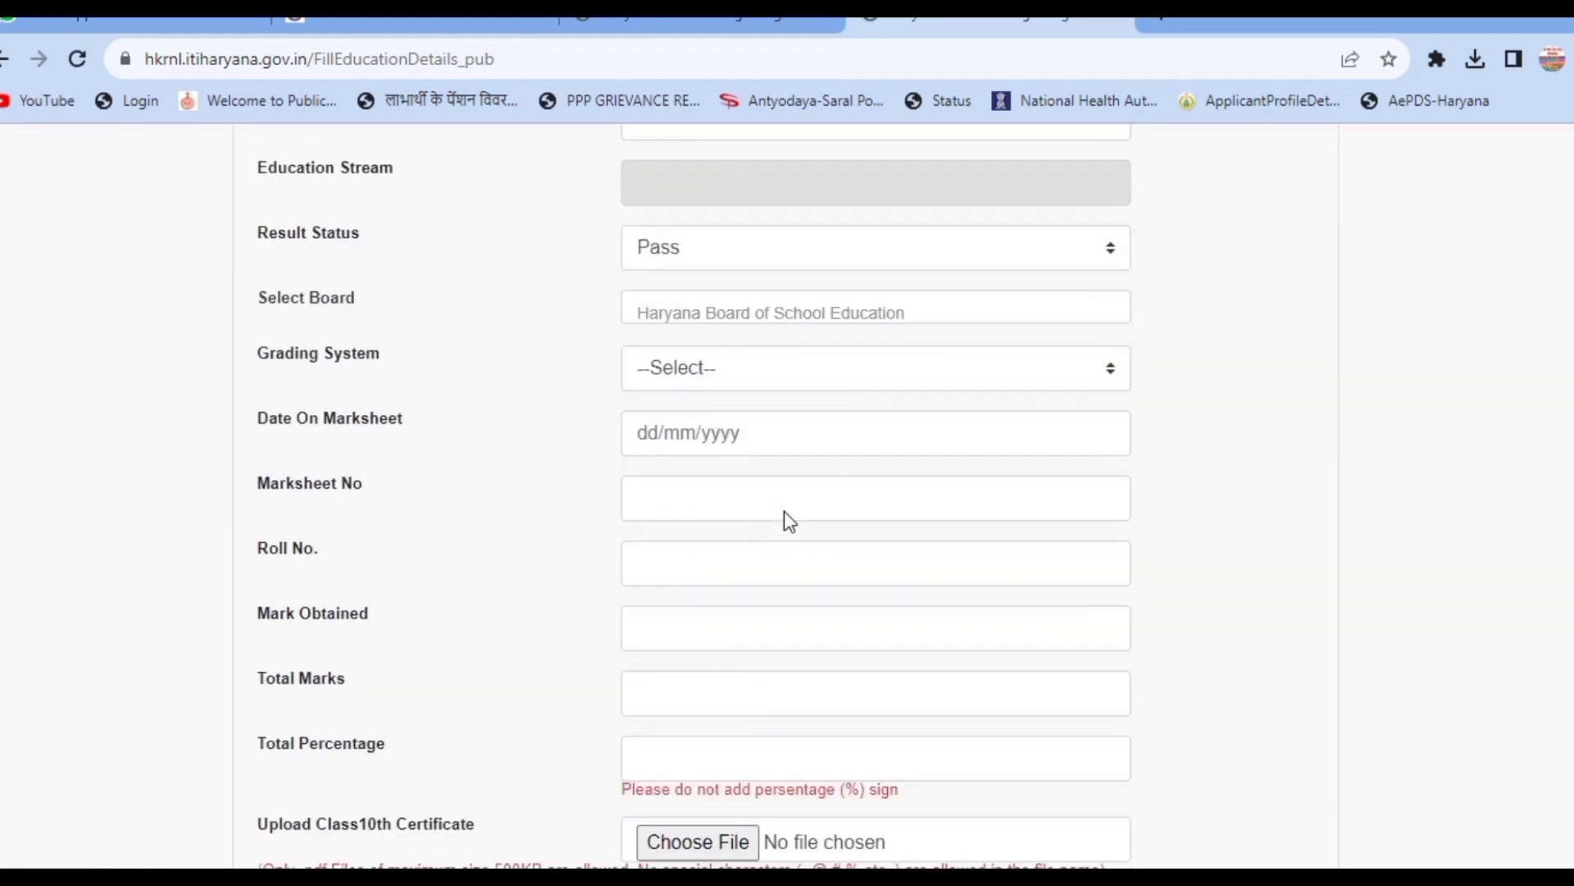
left_click(750, 379)
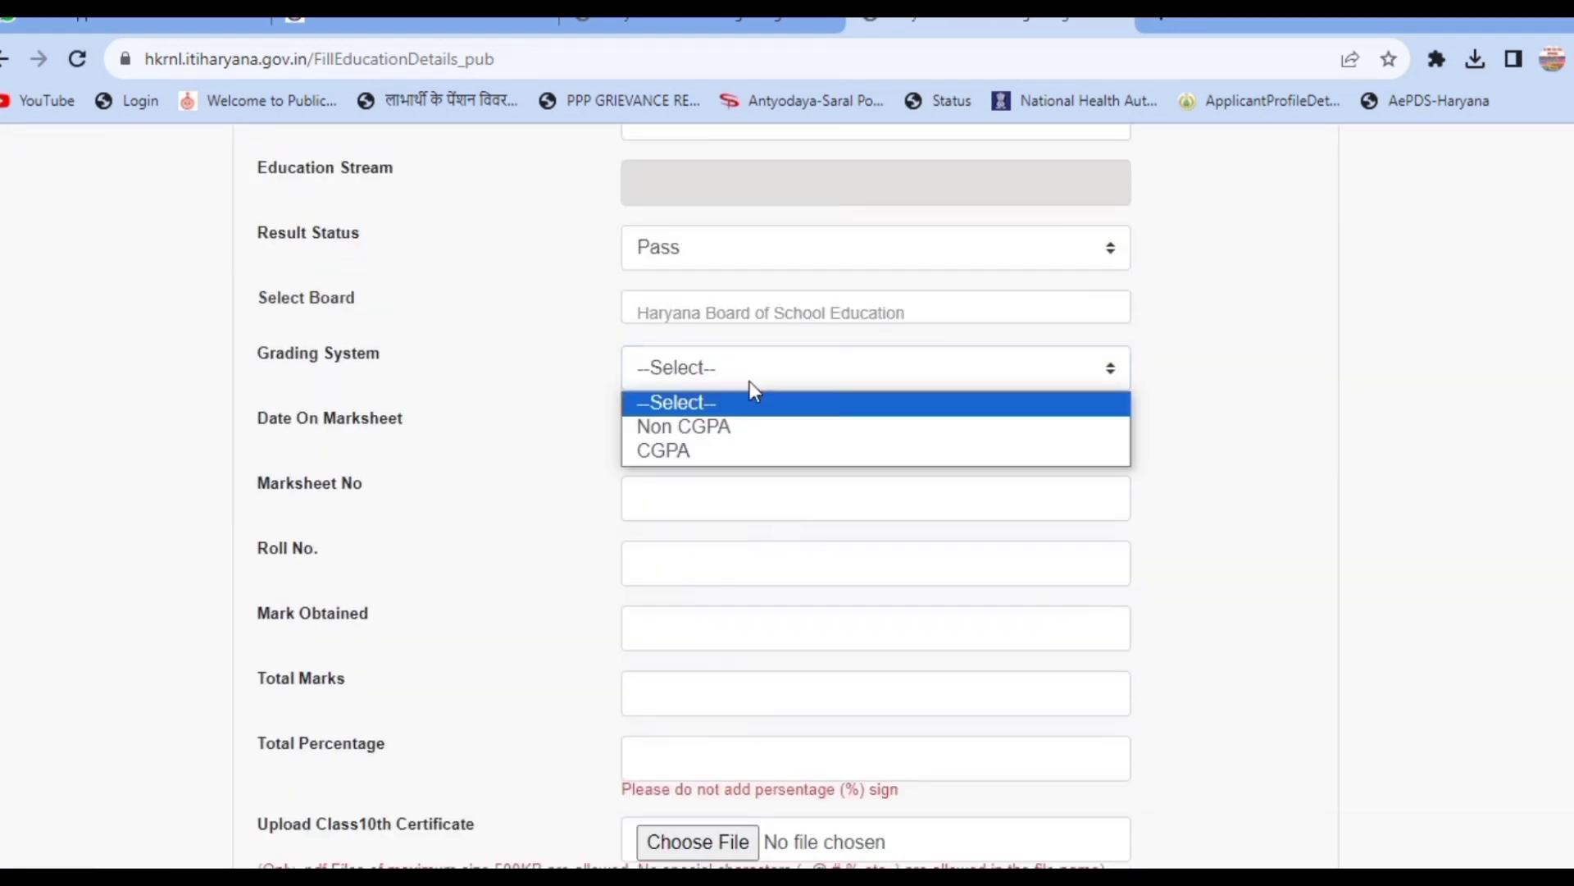
left_click(783, 437)
- Fill the marksheet date and 330/500 marks, attach 10_11zon.pdf, and save the record
left_click(767, 430)
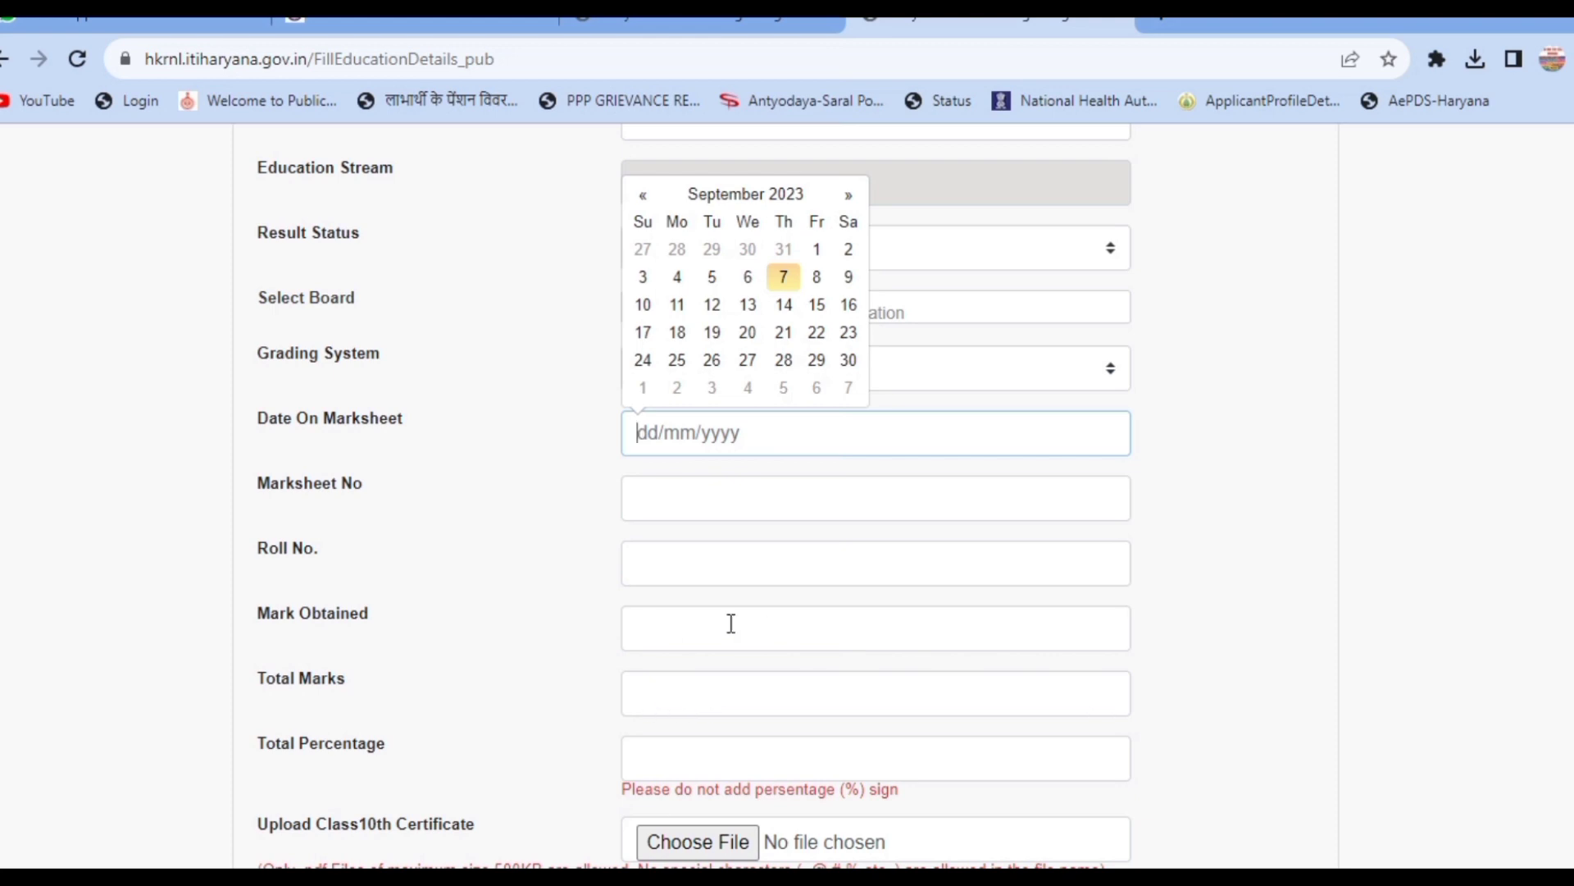
scroll(835, 623, "down", 2)
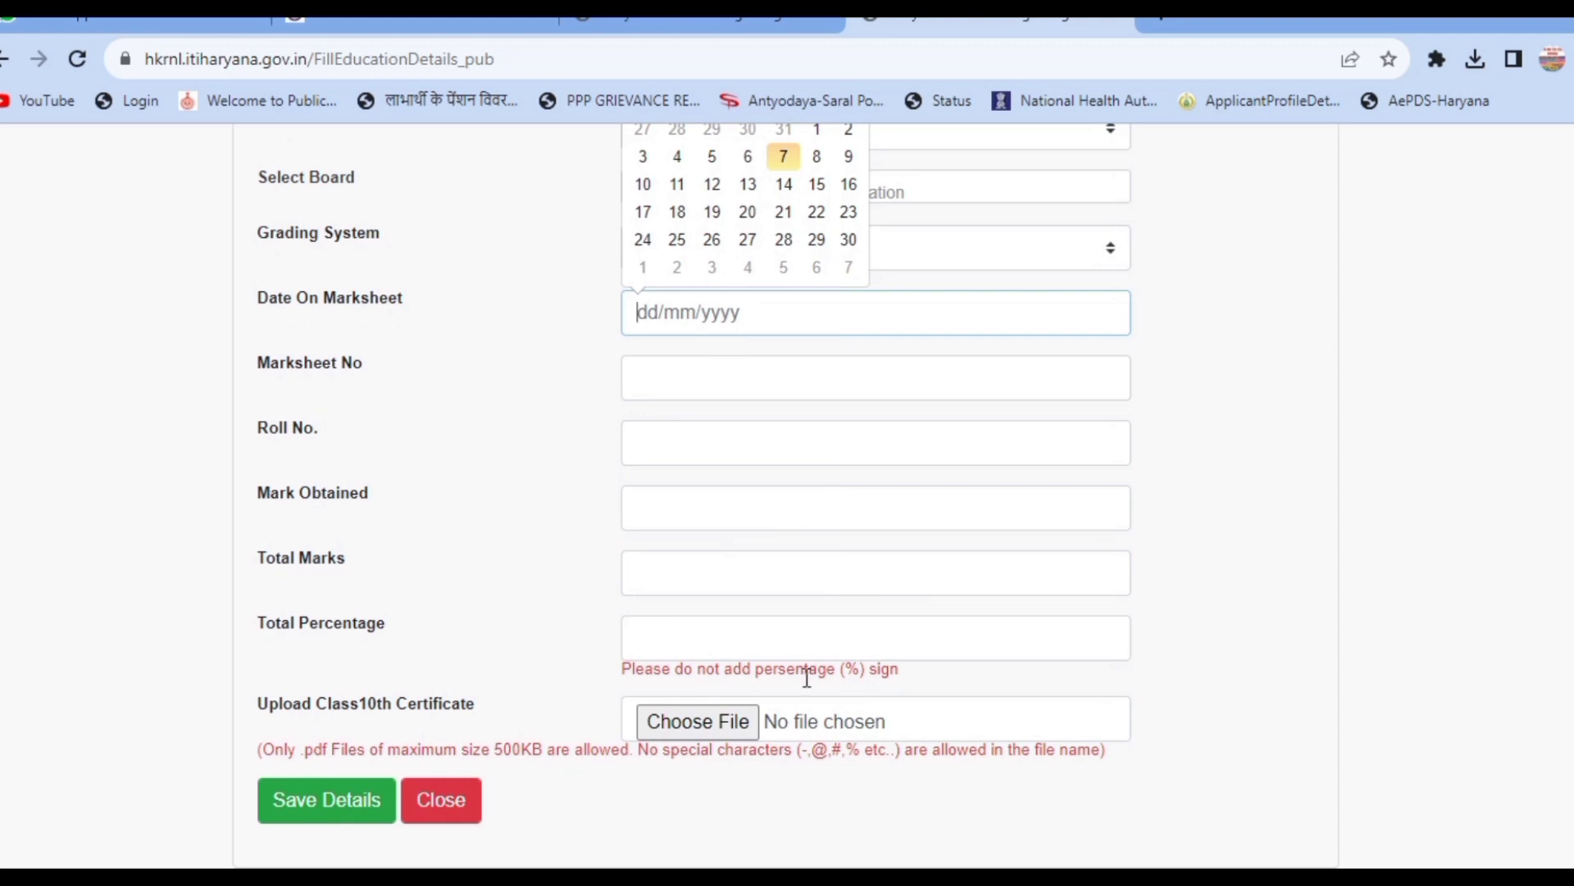
left_click(720, 726)
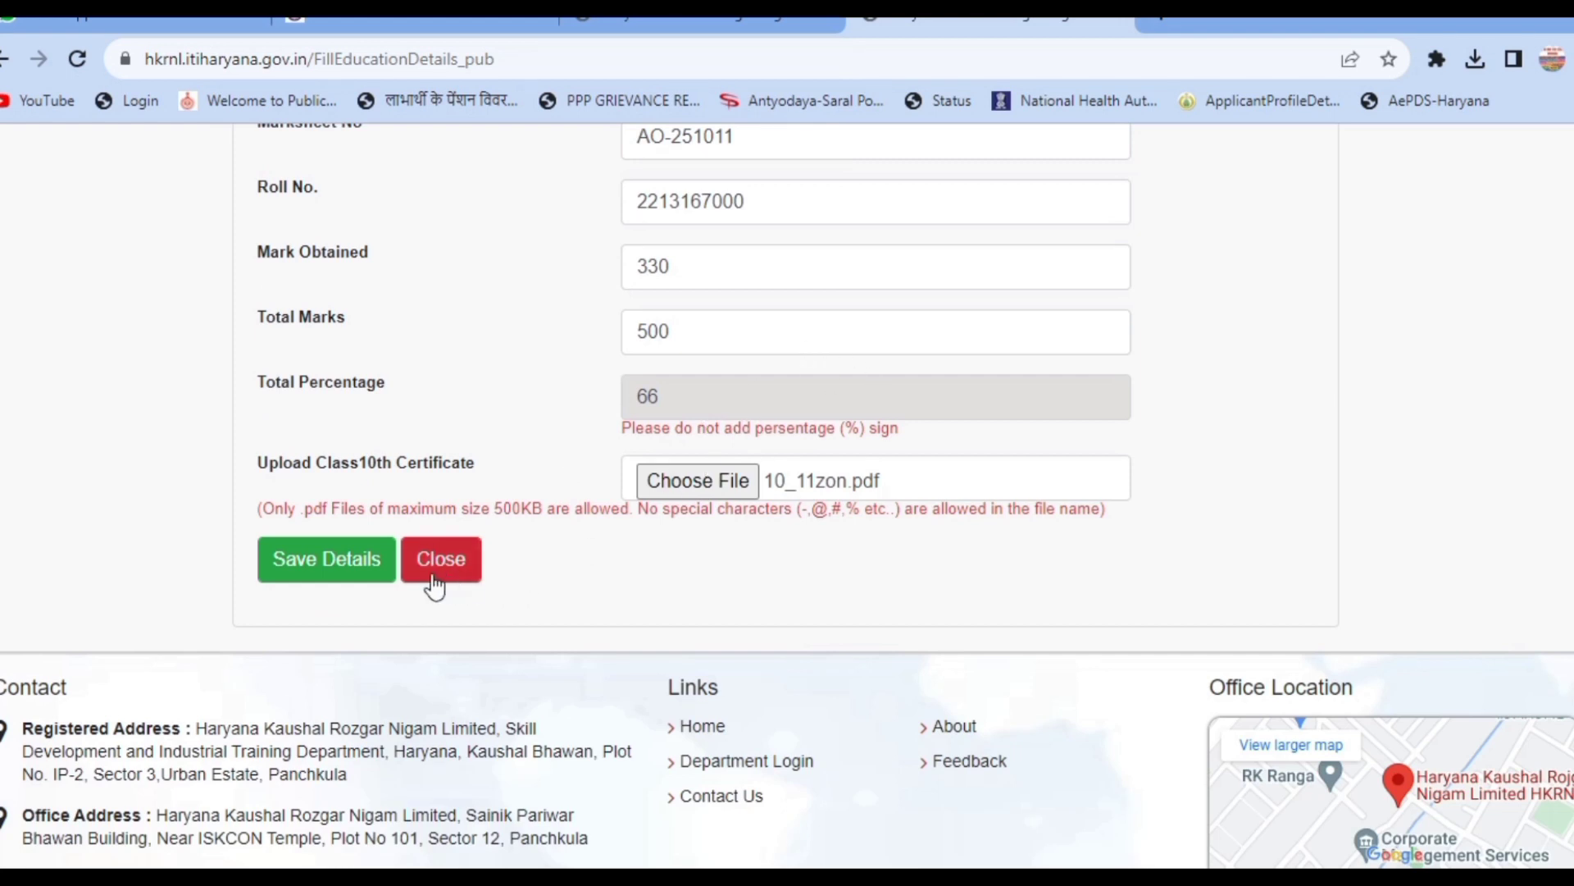
left_click(340, 578)
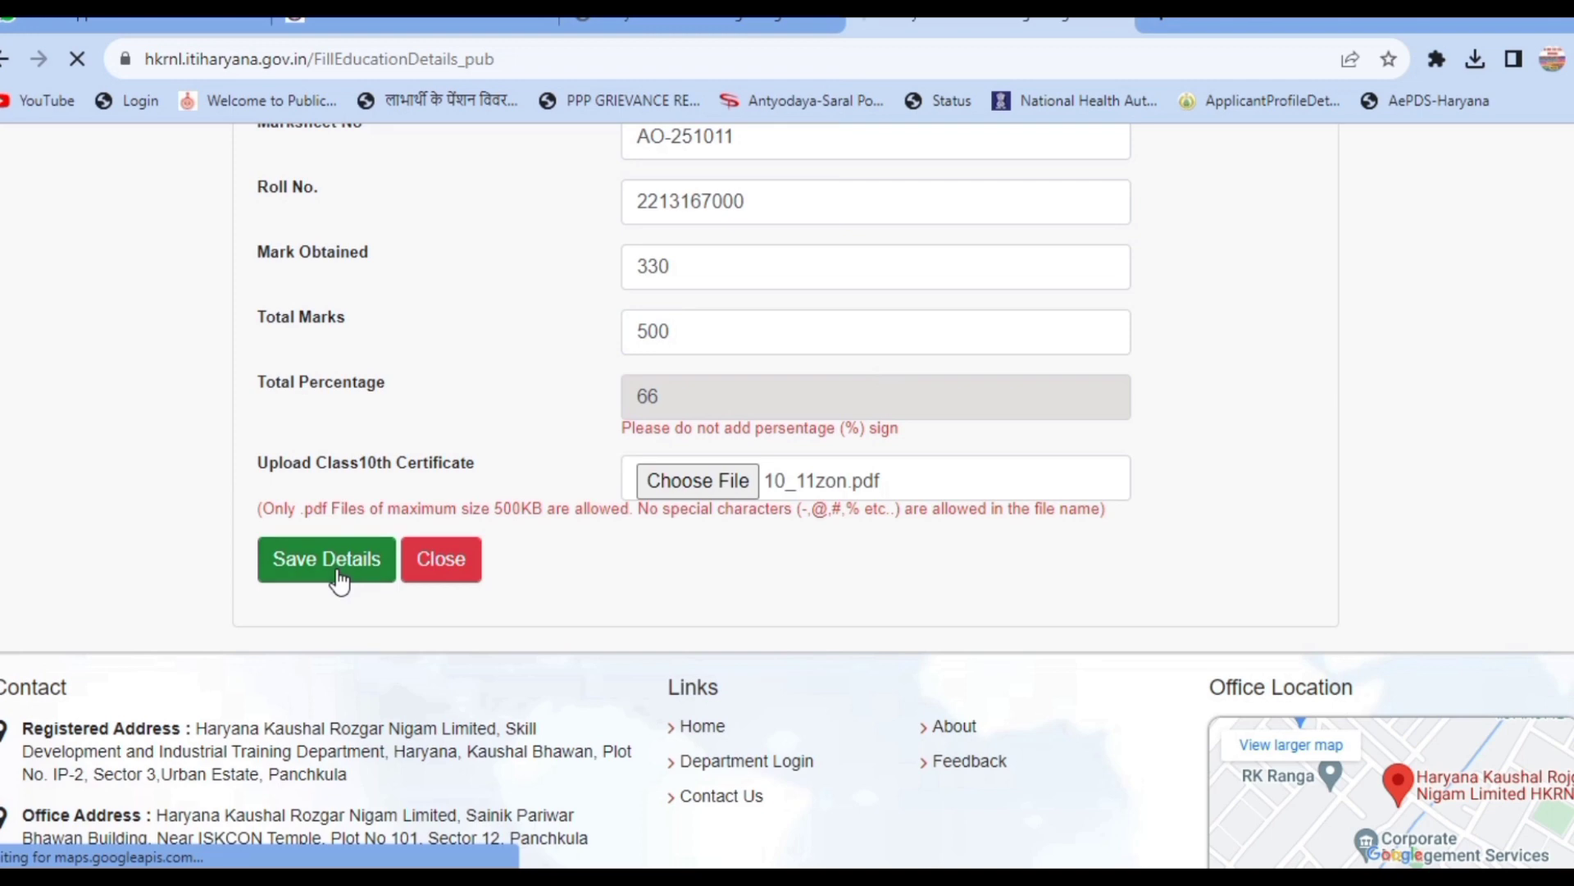
- Scroll to the table showing the saved Class10th row and tick the eligibility declaration
scroll(366, 555, "down", 3)
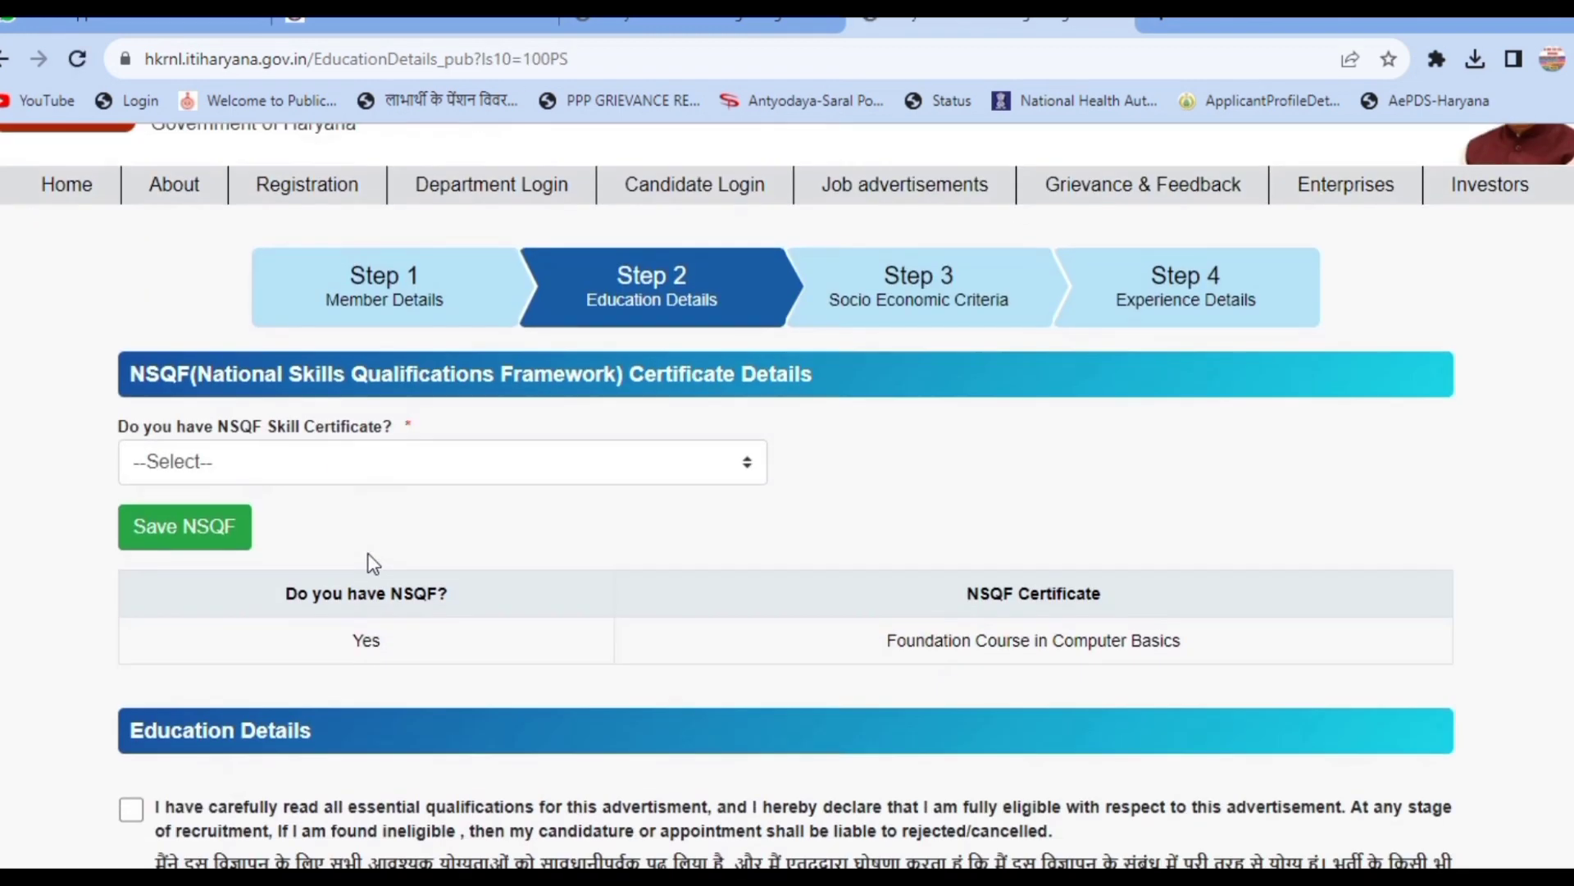
scroll(367, 554, "down", 1)
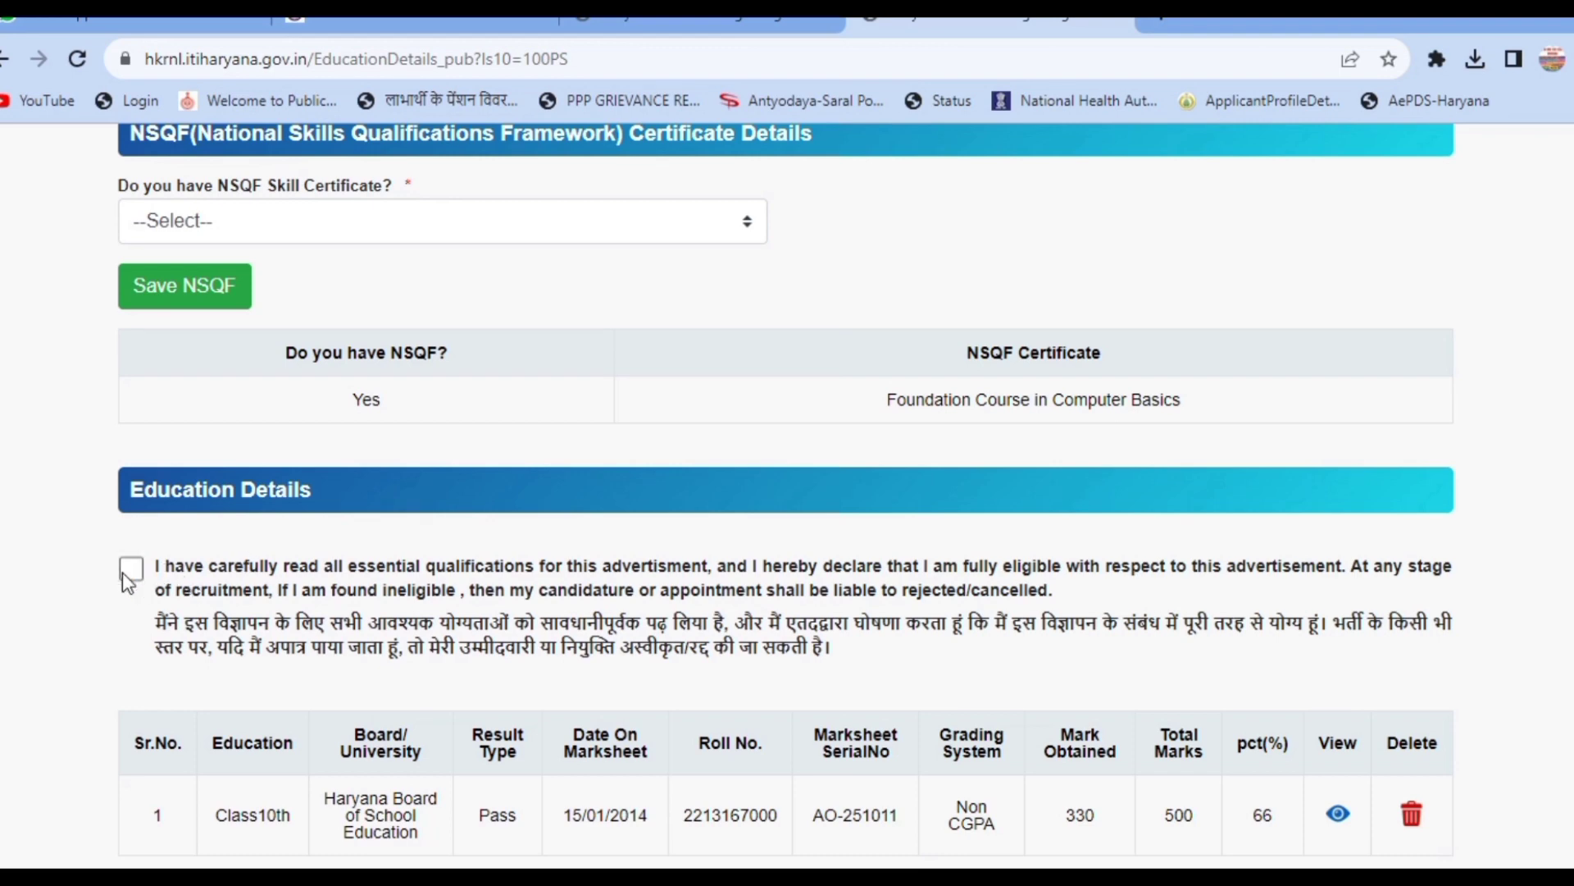
scroll(128, 574, "down", 3)
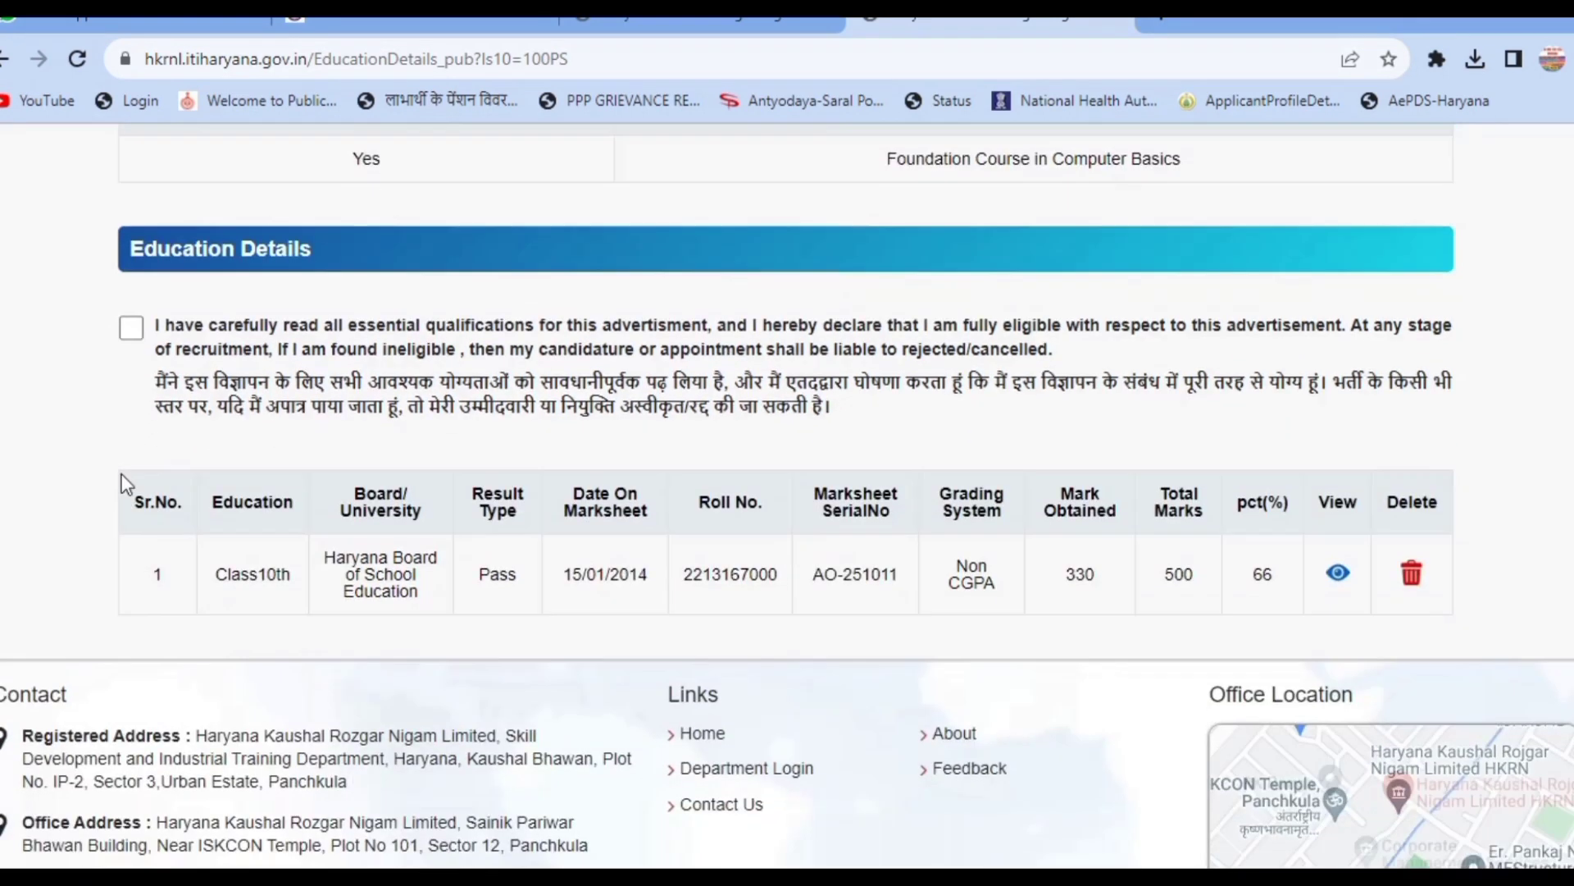
left_click(129, 323)
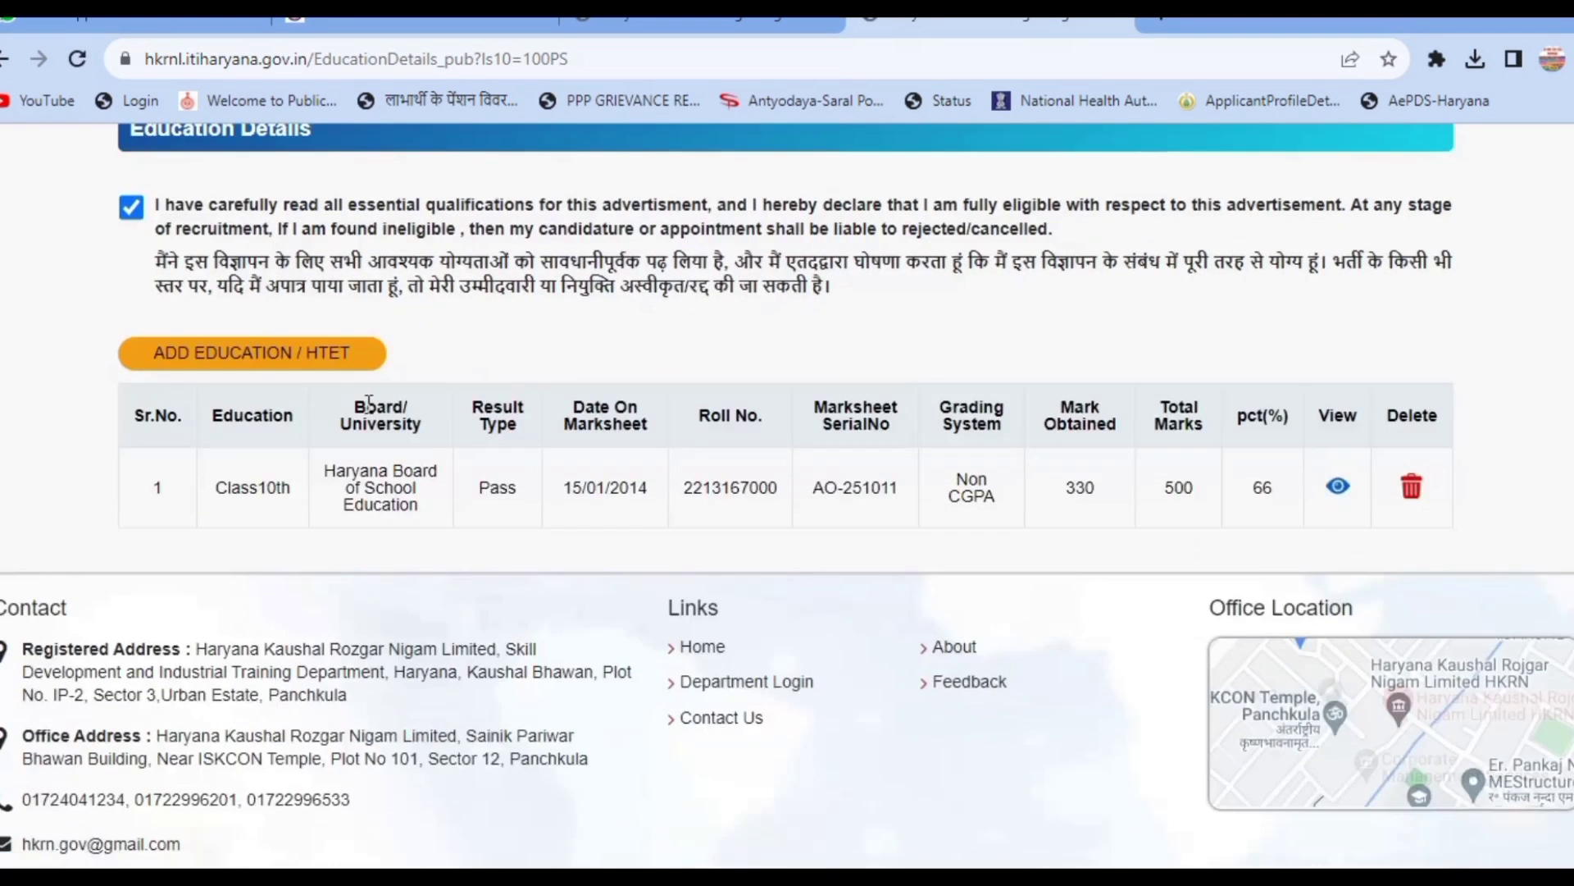
- Add a Class12th record with result Pass and Haryana Board of School Education
left_click(242, 354)
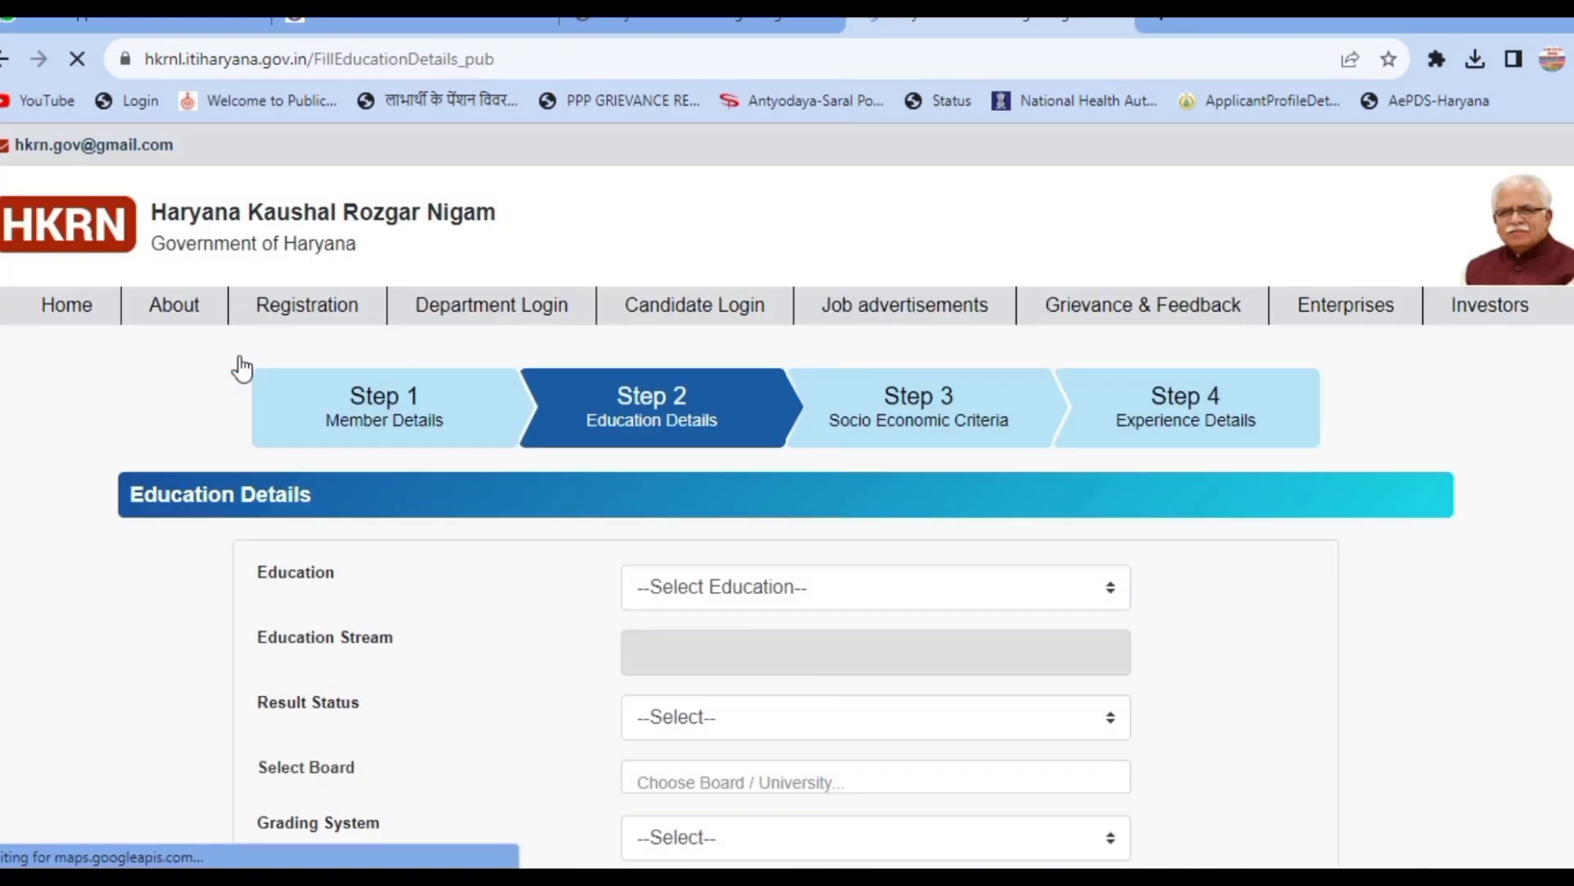
scroll(651, 503, "down", 3)
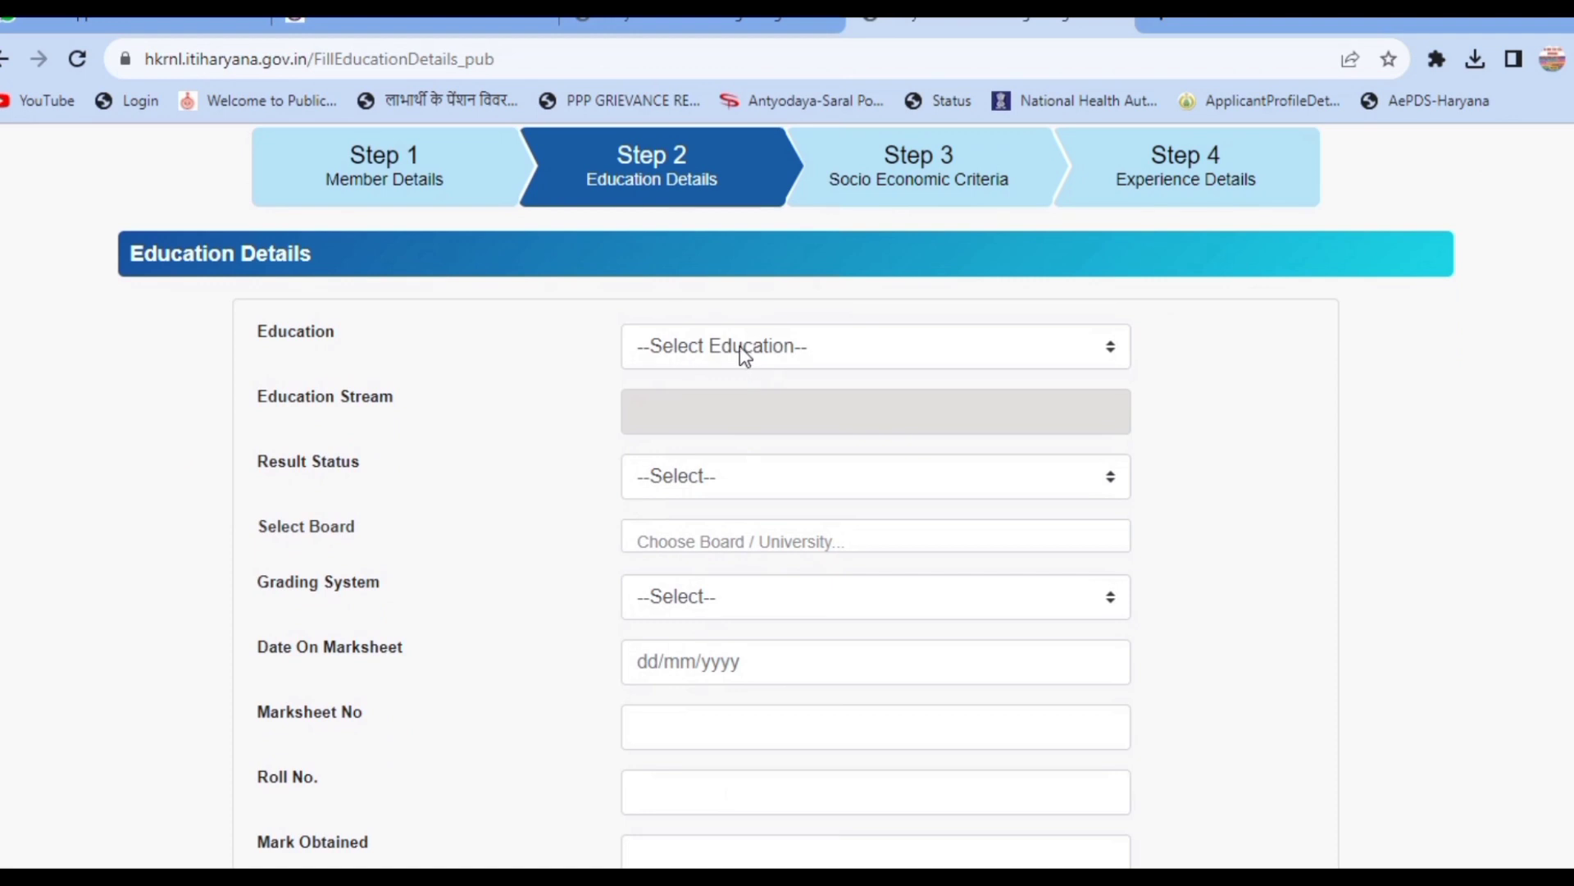
left_click(740, 346)
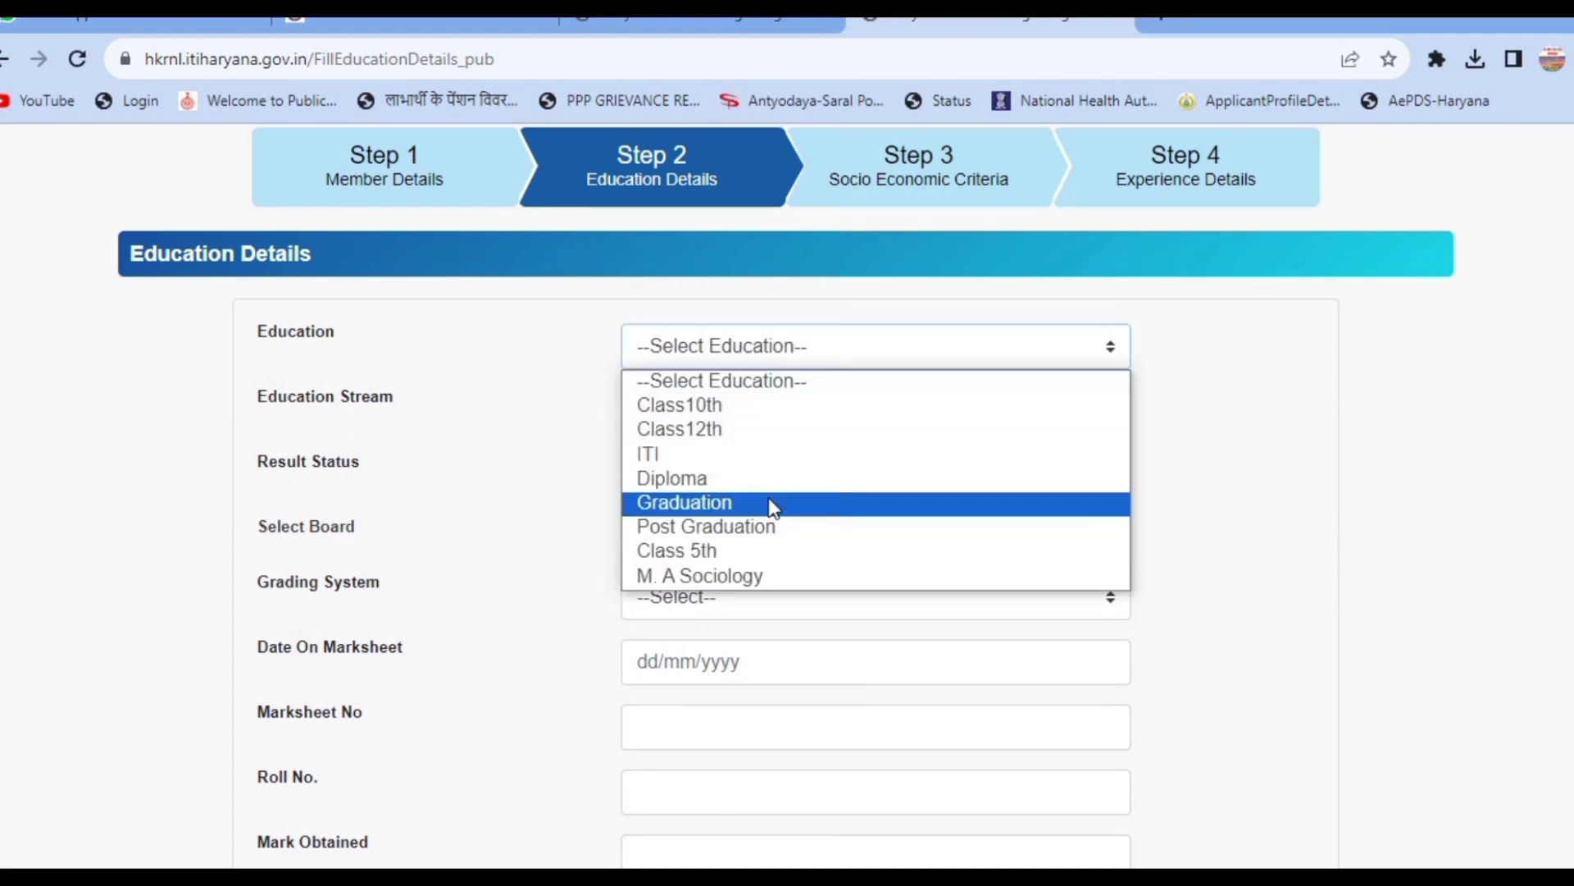
left_click(762, 428)
scroll(801, 517, "down", 3)
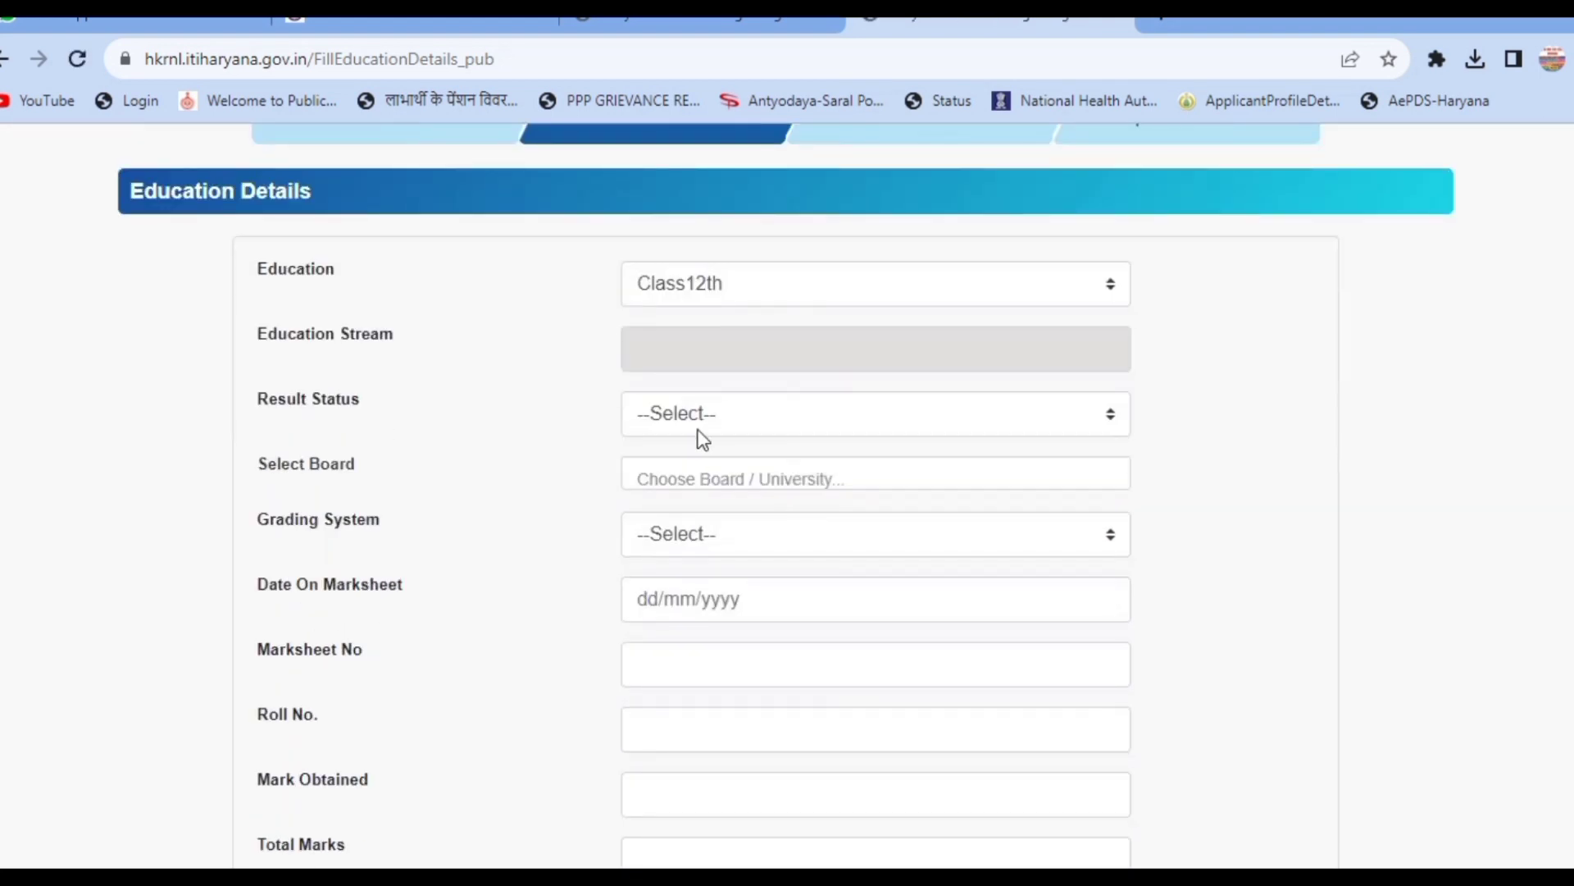
left_click(701, 413)
left_click(705, 472)
scroll(737, 500, "down", 3)
left_click(731, 484)
left_click(741, 574)
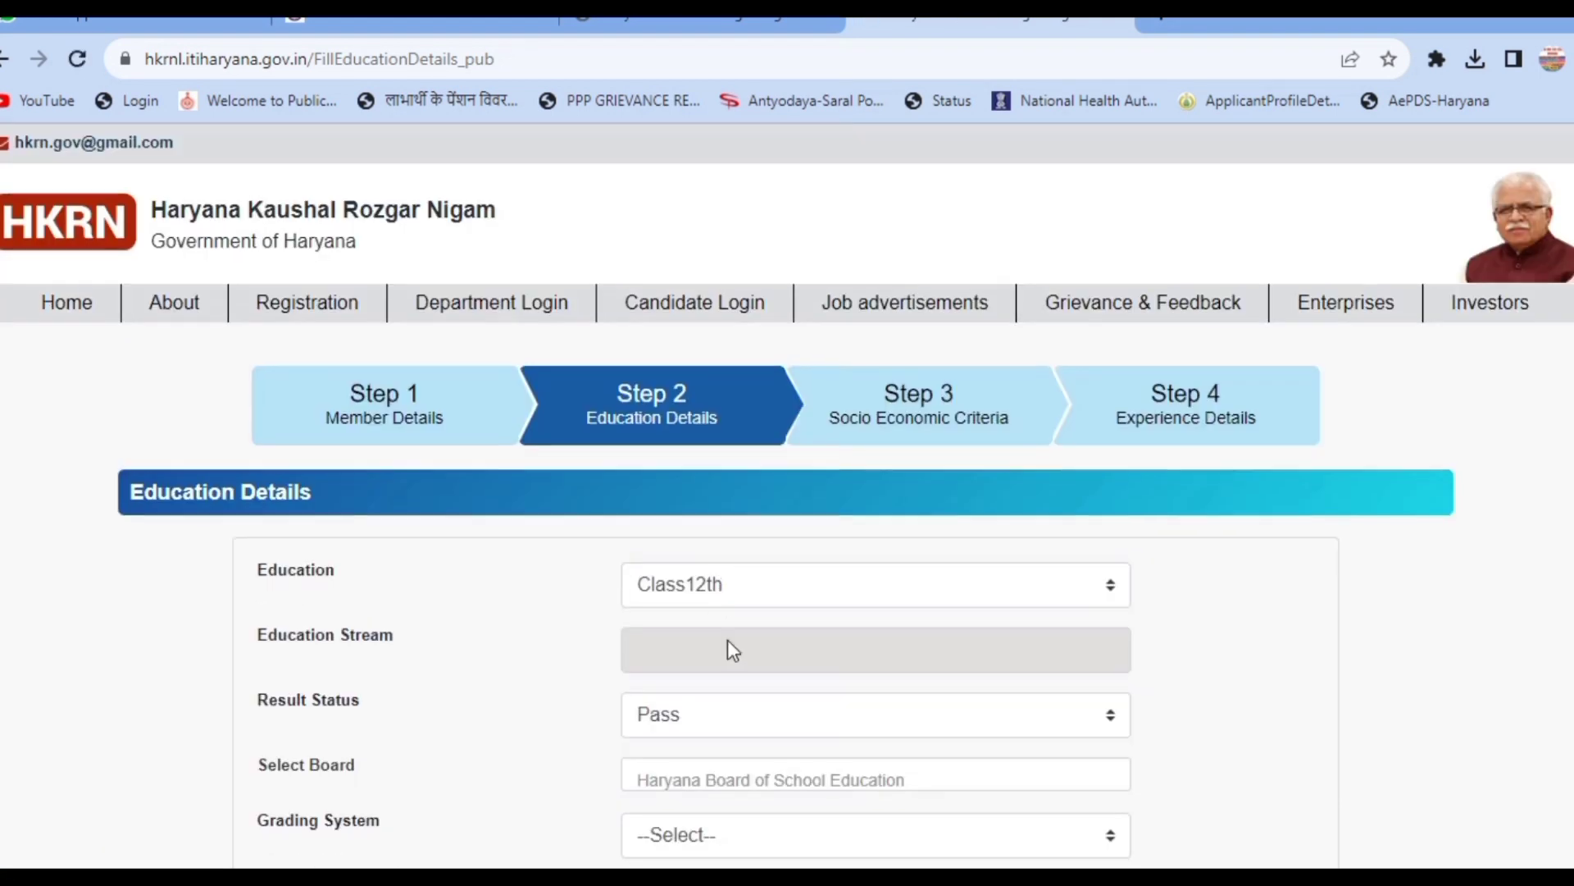
- Tick the eligibility declaration again and open a new blank education form
scroll(734, 652, "down", 5)
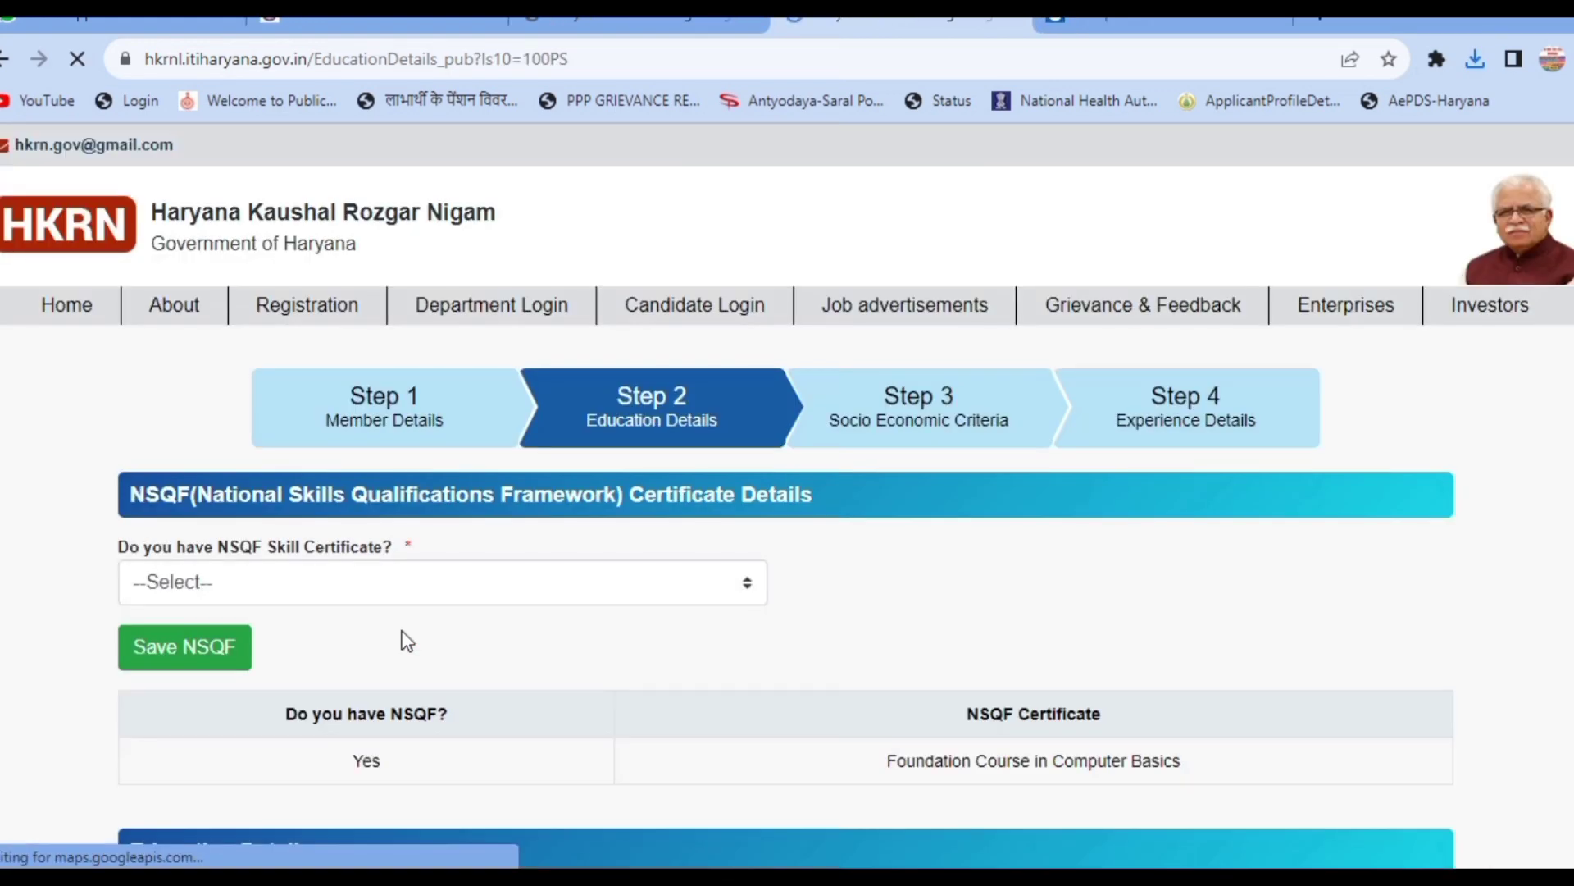
scroll(756, 654, "down", 8)
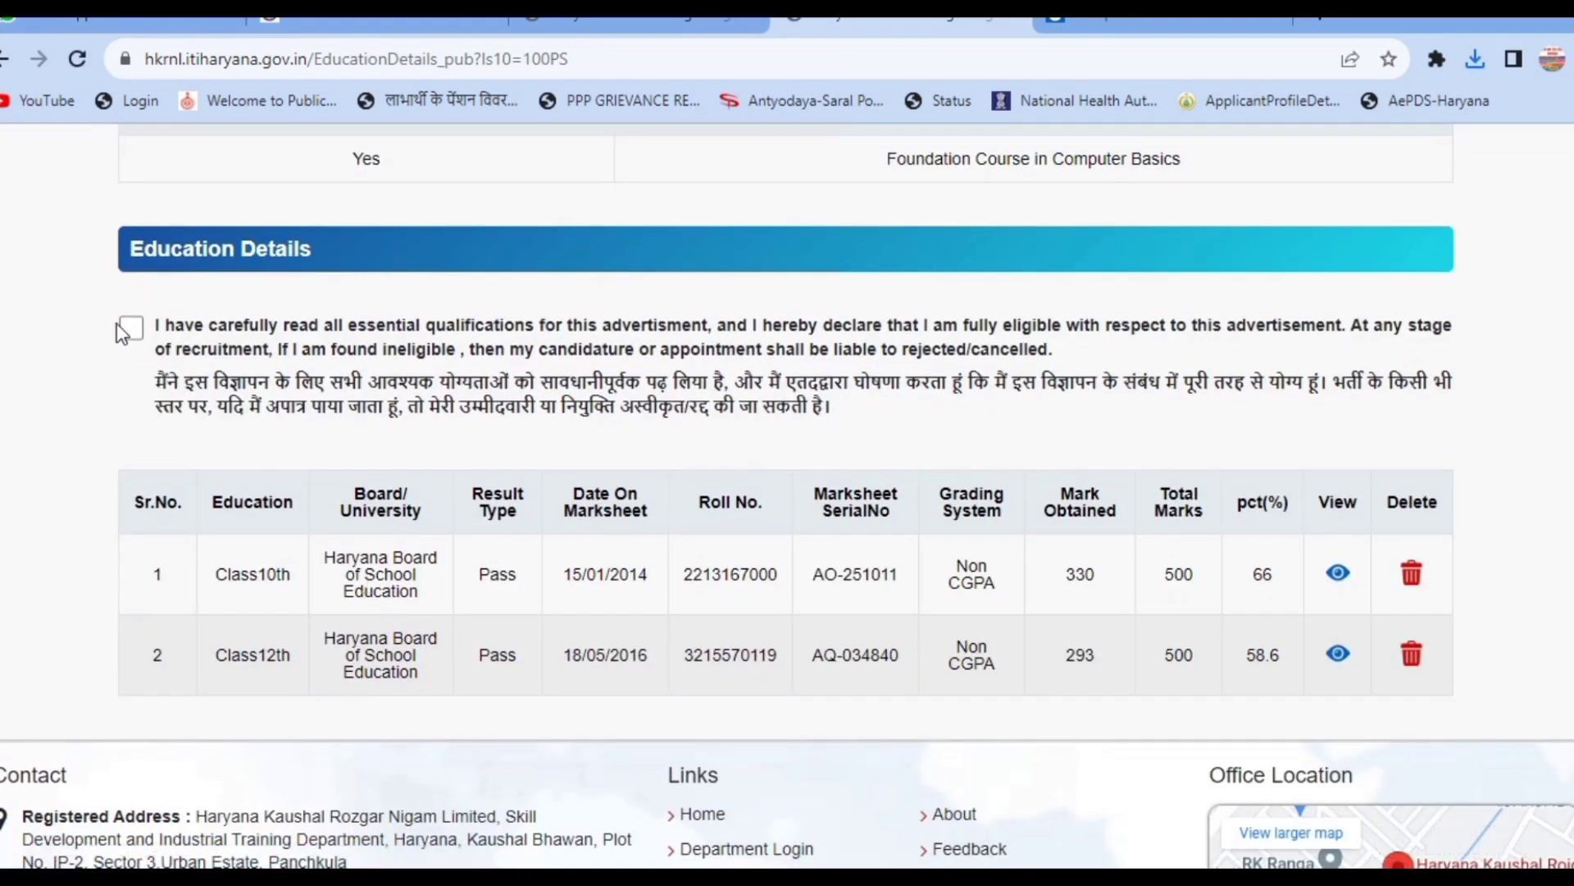
left_click(130, 328)
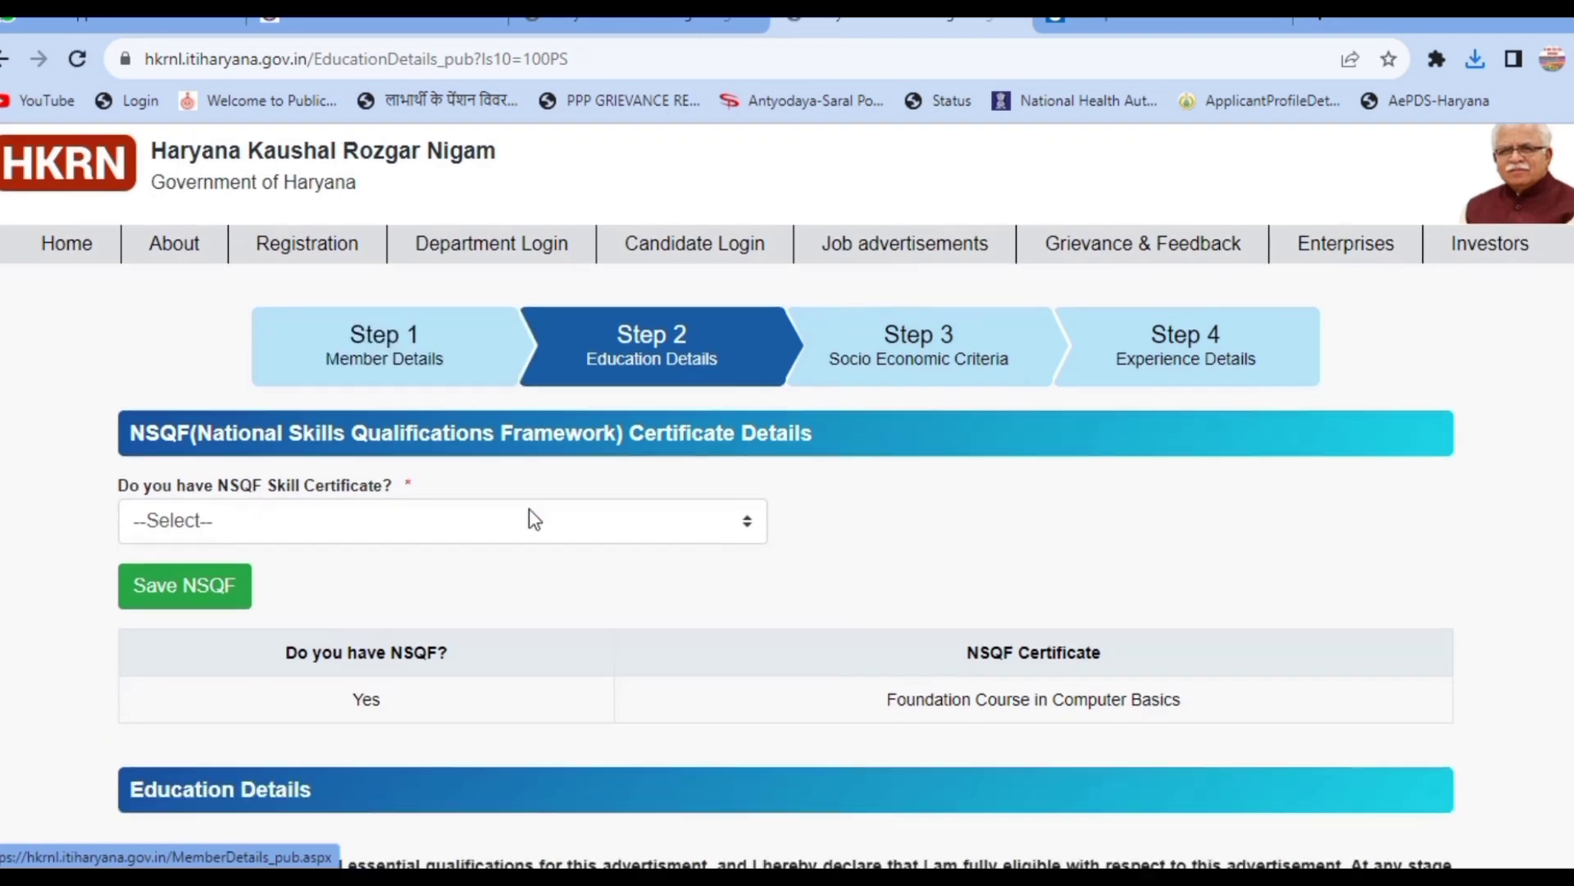
scroll(529, 513, "down", 6)
left_click(351, 513)
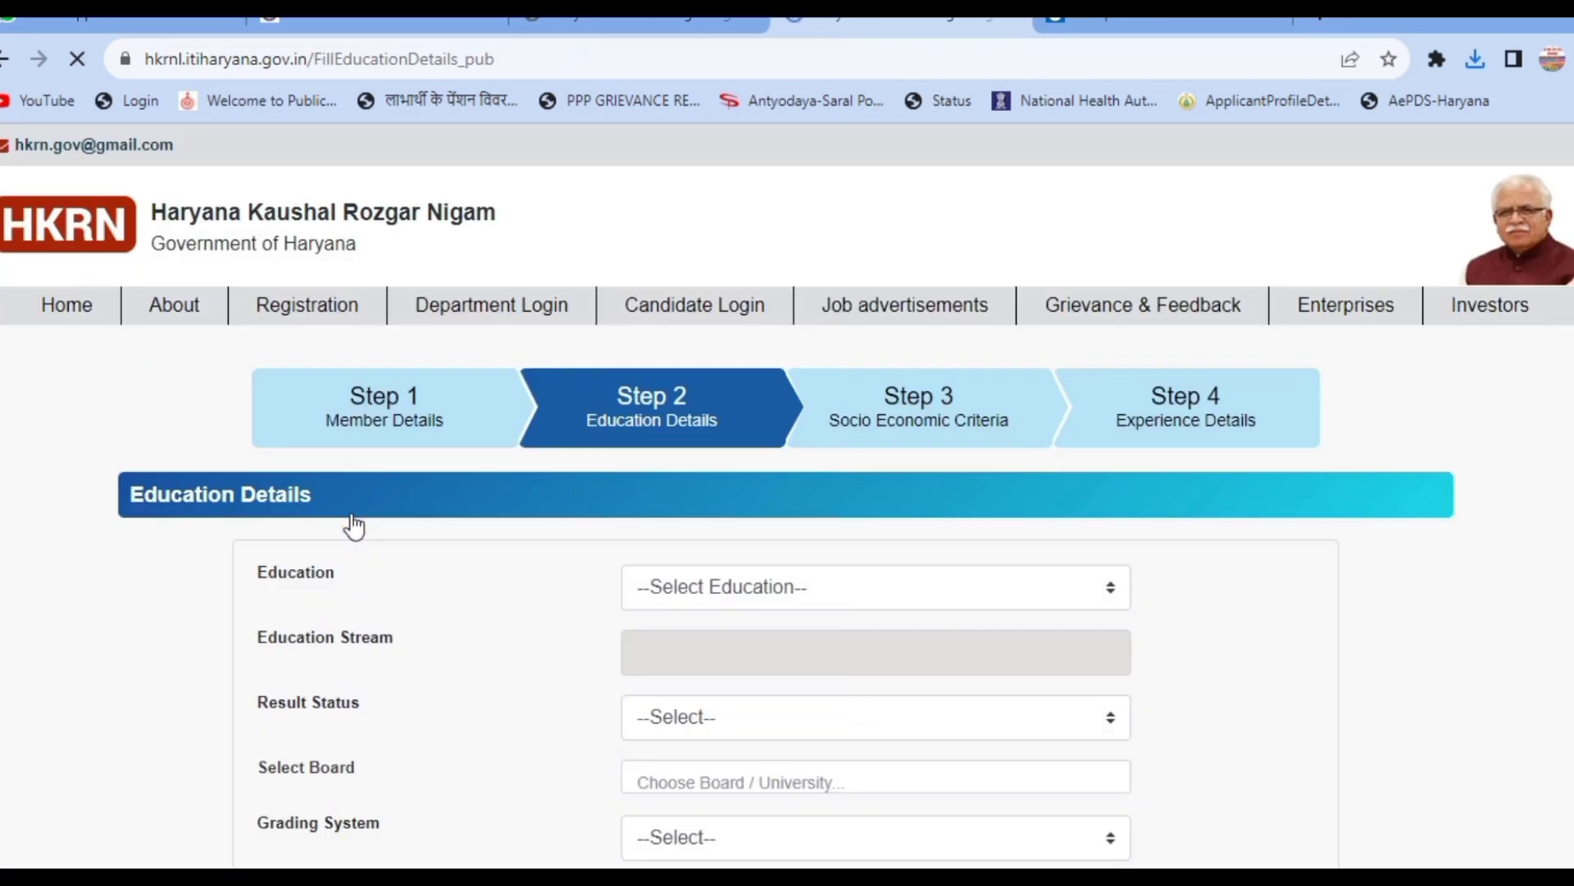
- Choose Graduation as the education level with Bachelor of Arts as the stream
scroll(846, 482, "down", 3)
scroll(845, 480, "down", 1)
left_click(815, 233)
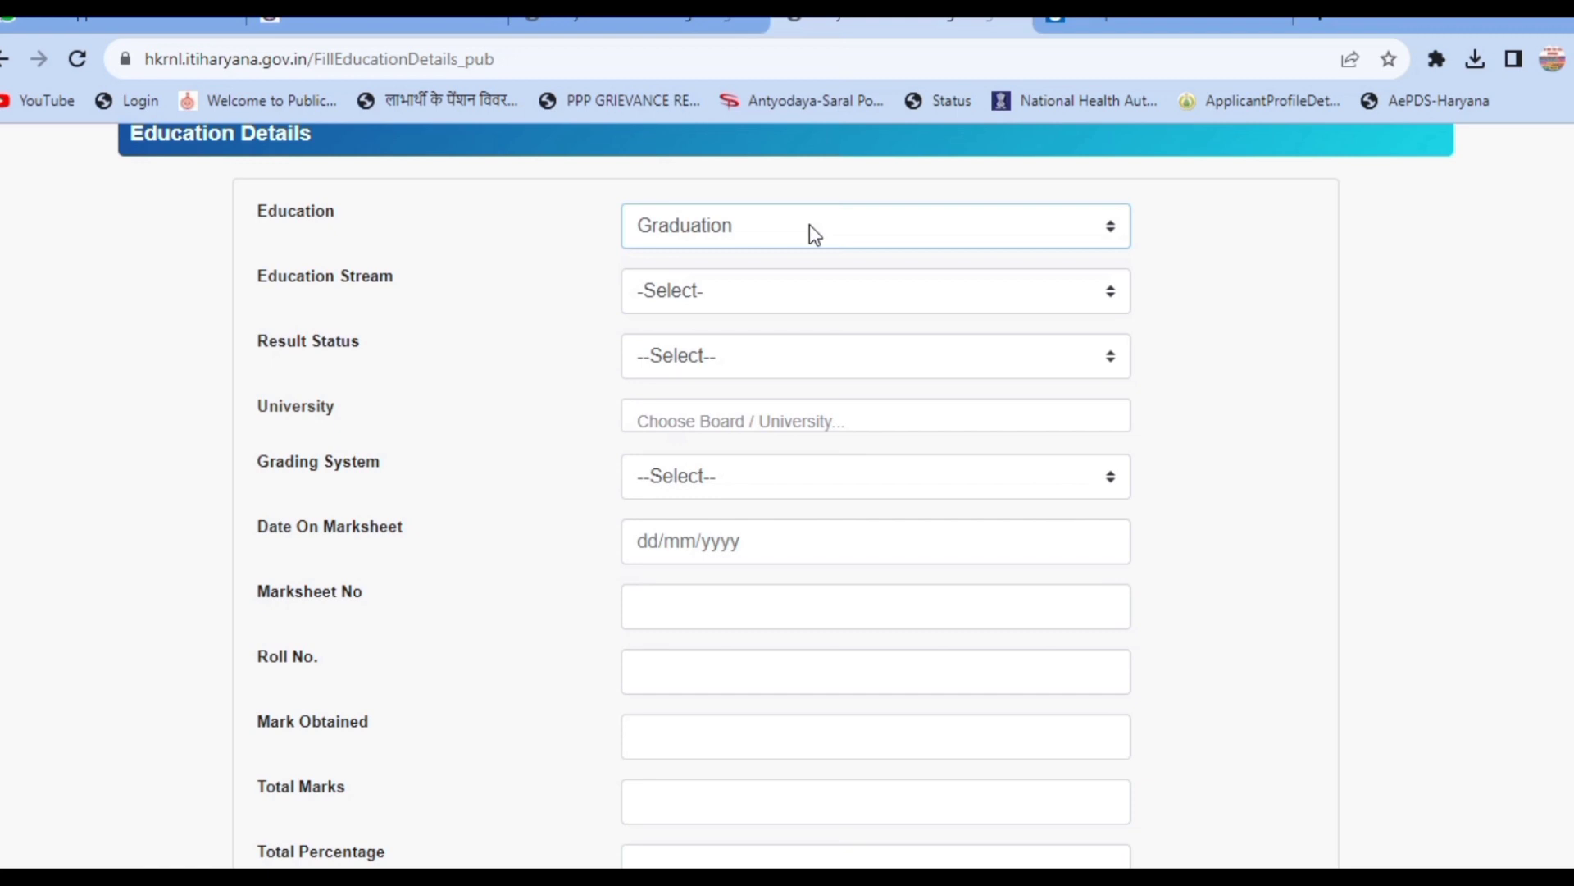
left_click(791, 300)
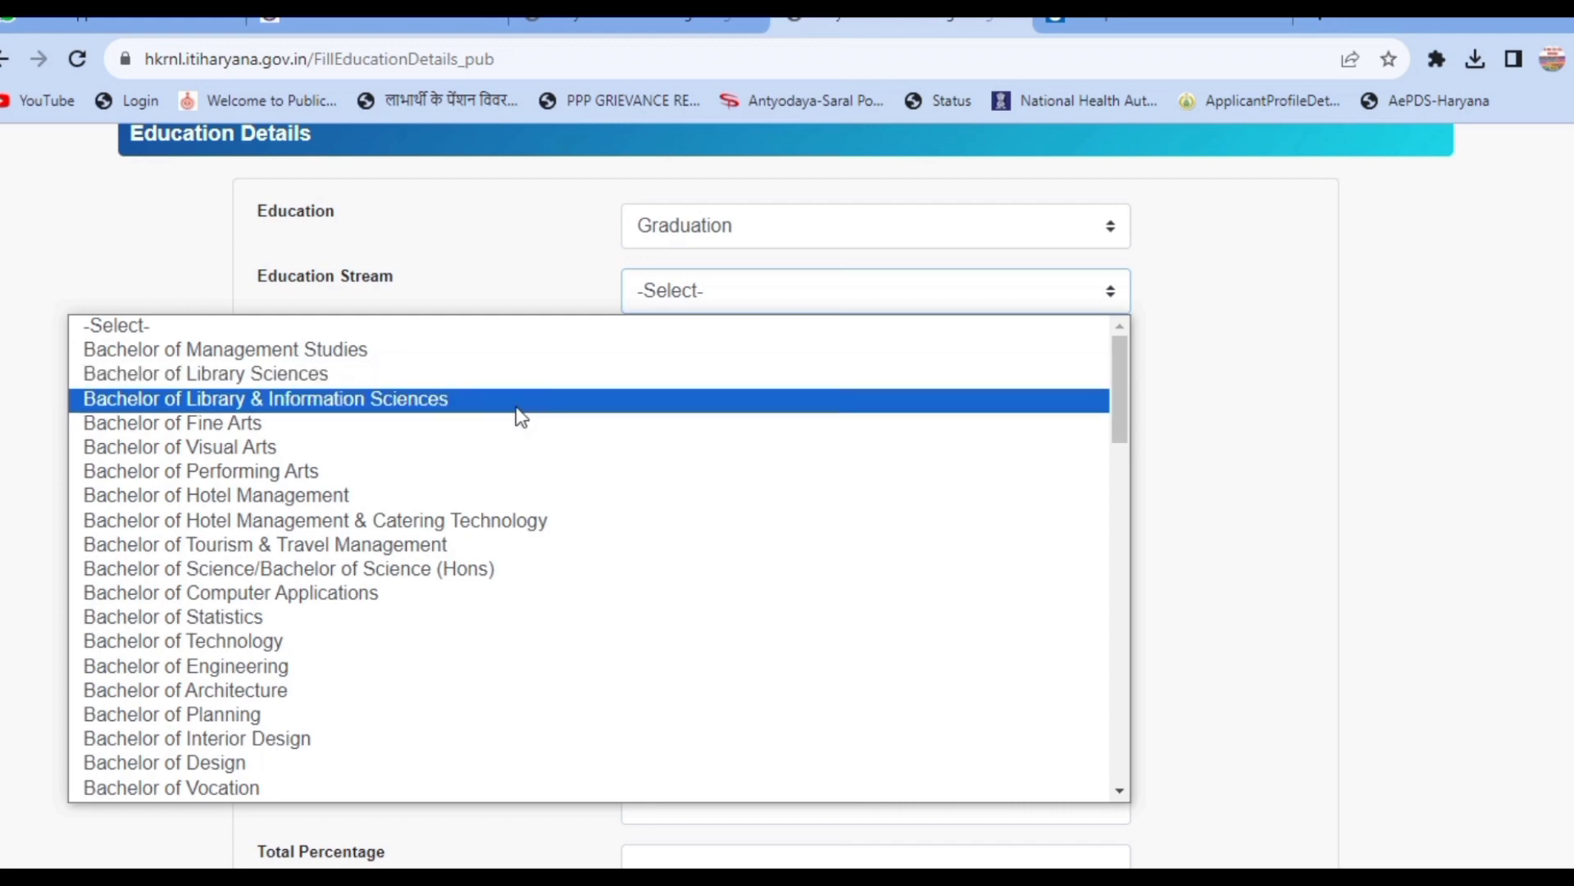
scroll(515, 484, "down", 3)
scroll(515, 488, "down", 10)
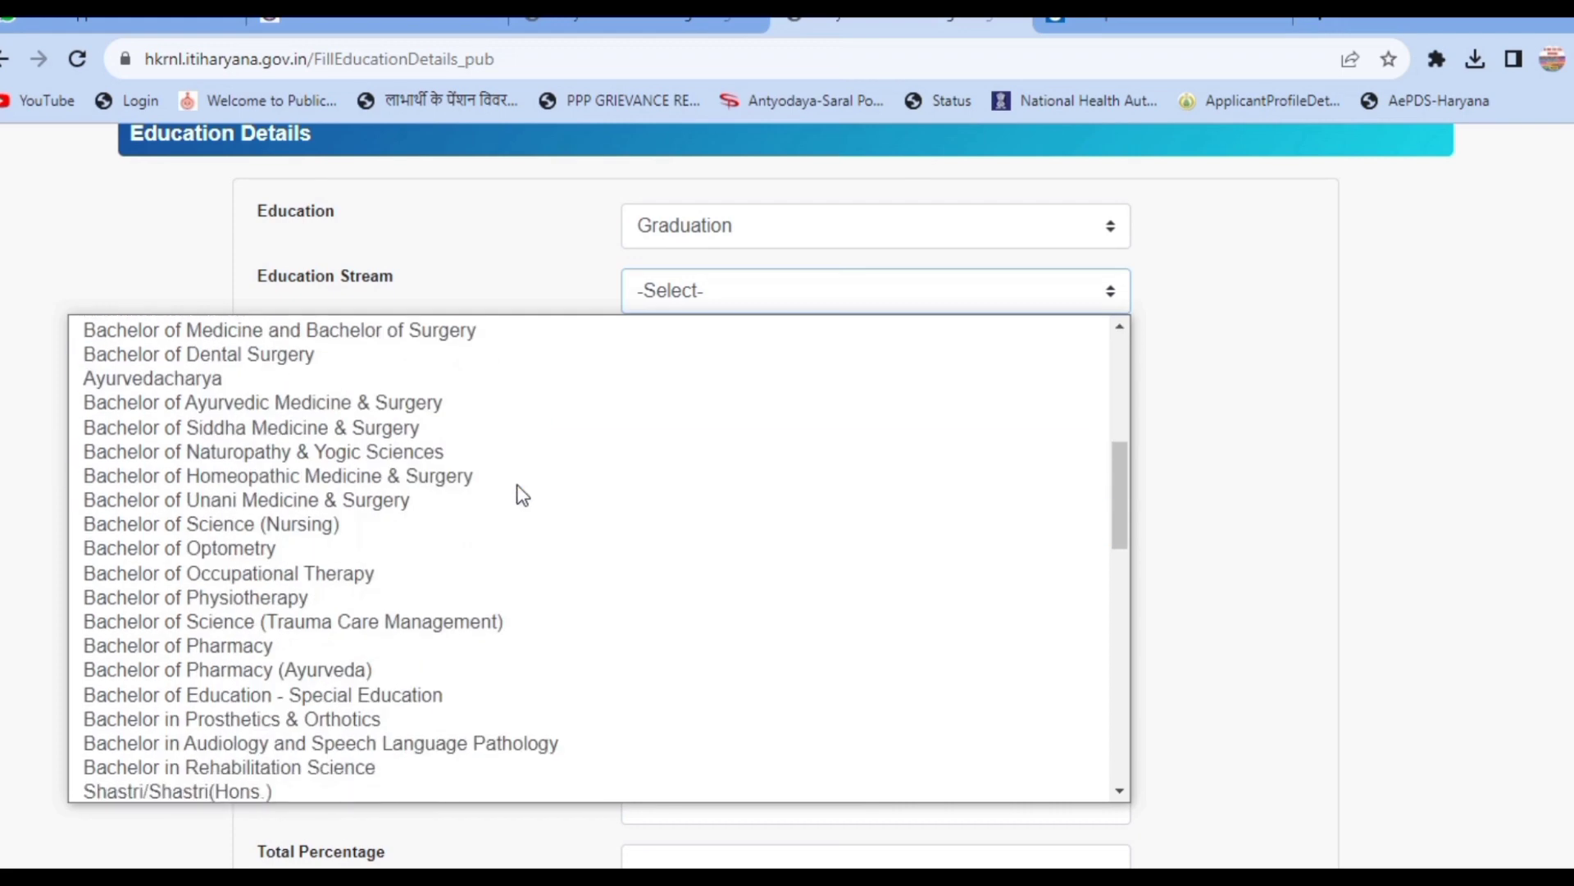
scroll(529, 517, "down", 4)
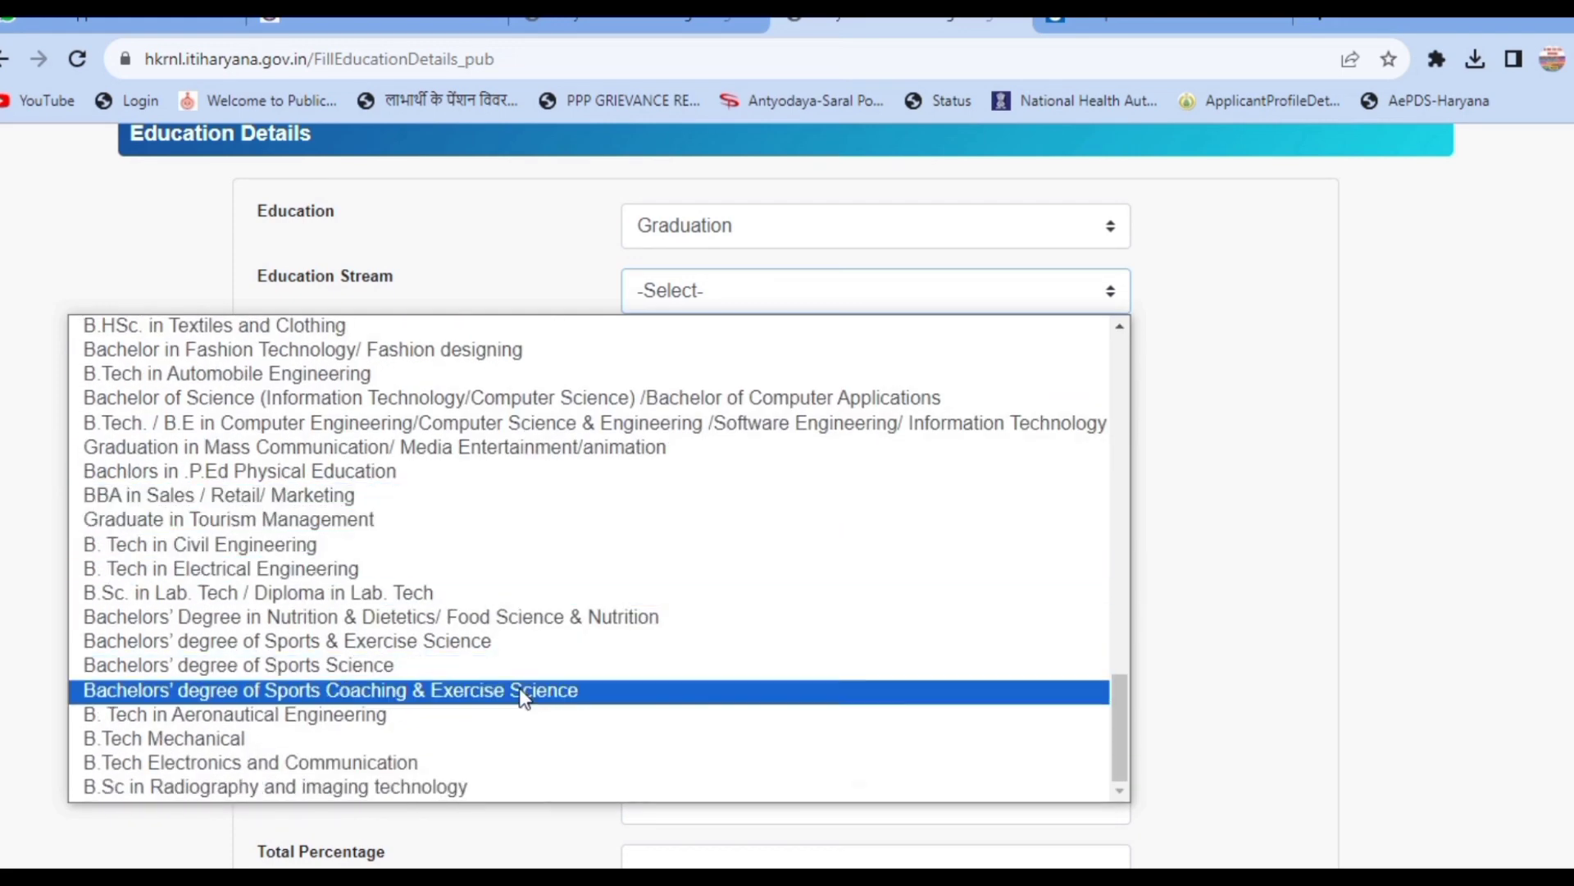
scroll(449, 734, "up", 5)
scroll(449, 734, "down", 3)
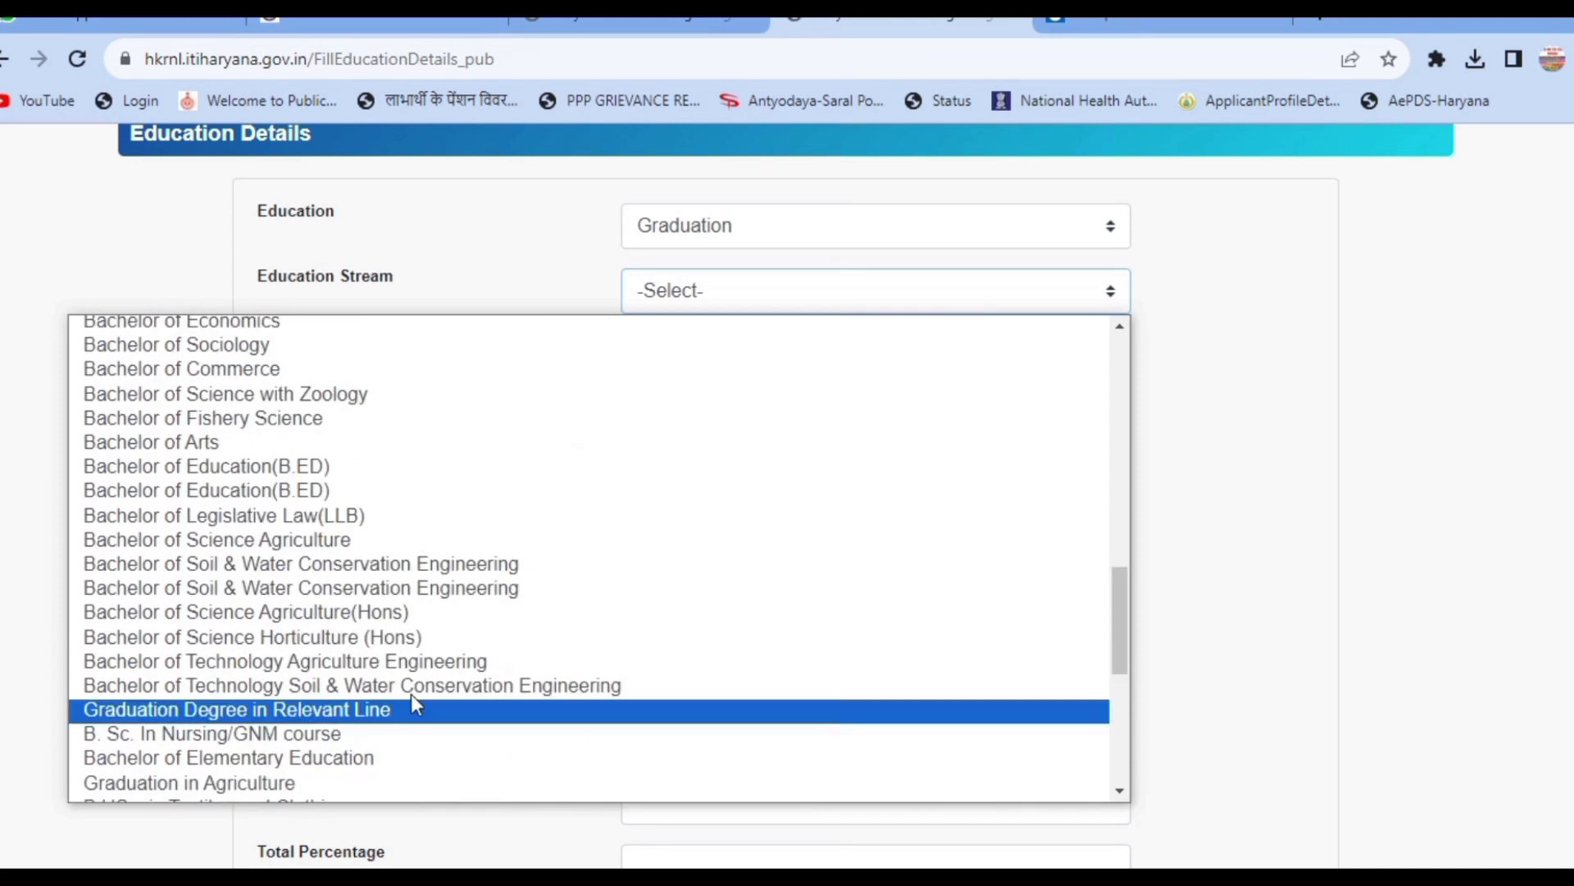
left_click(223, 445)
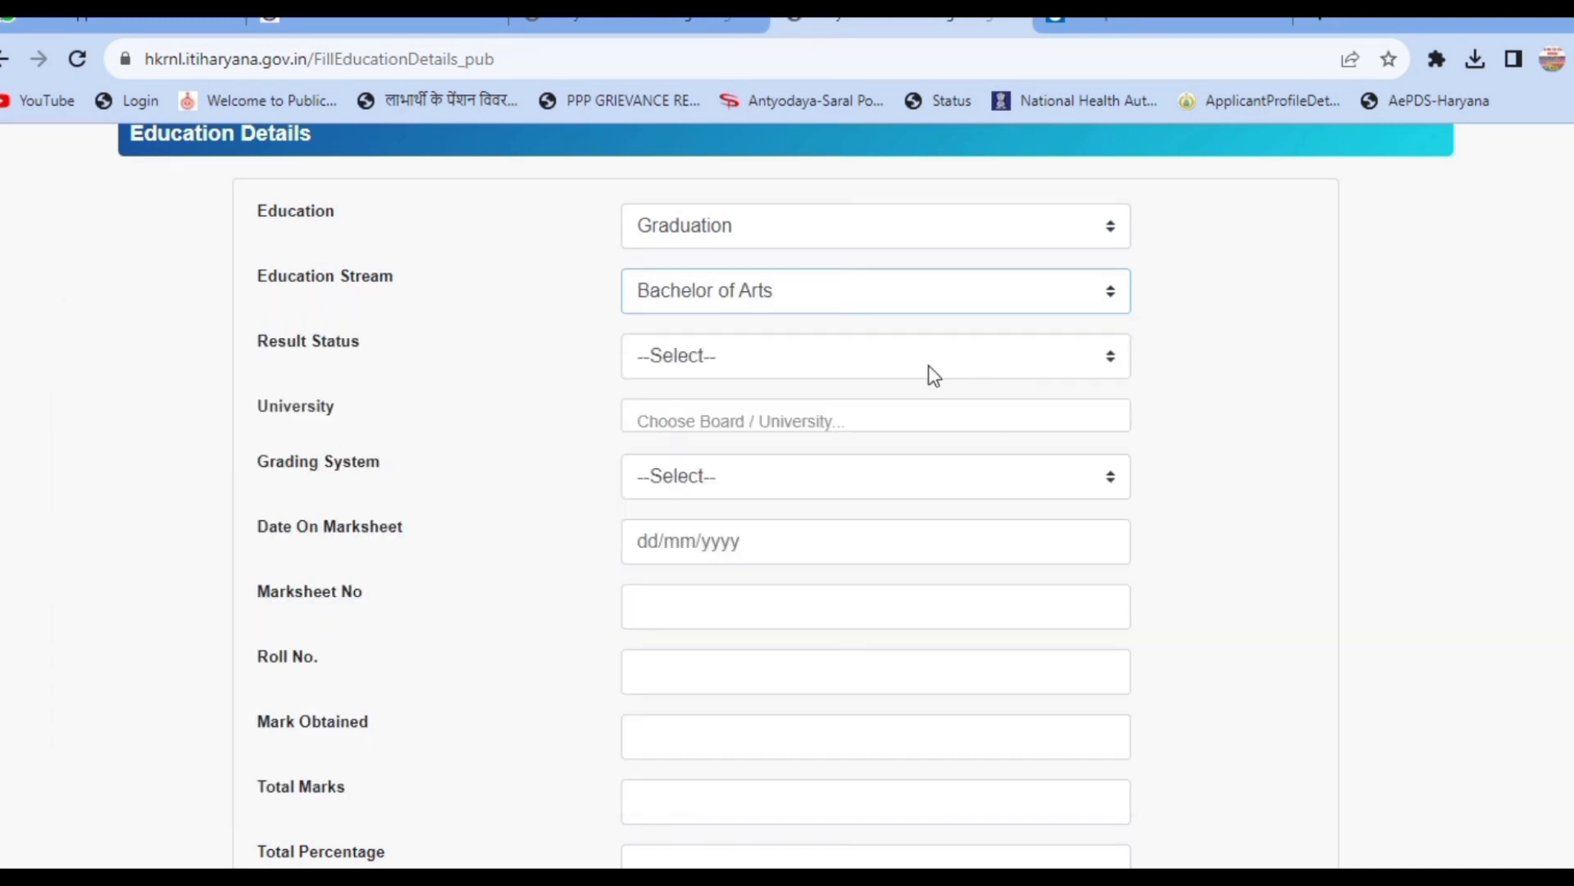
- Set result Pass, university Chaudhary Bansi Lal University, Bhiwani, grading Non CGPA, and save
left_click(888, 363)
left_click(845, 417)
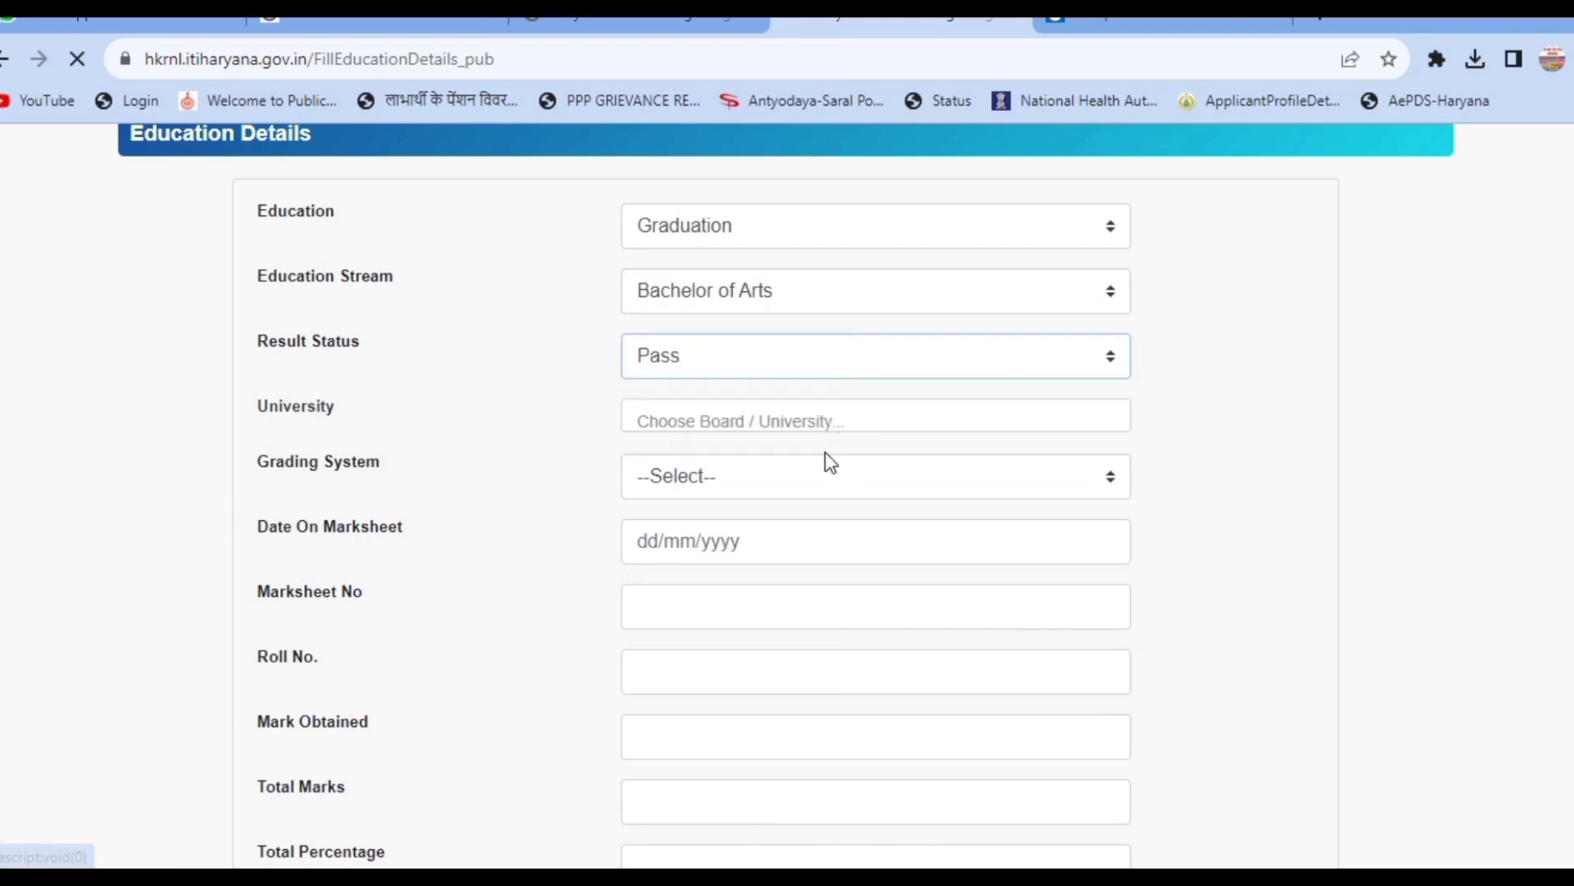
scroll(814, 426, "down", 3)
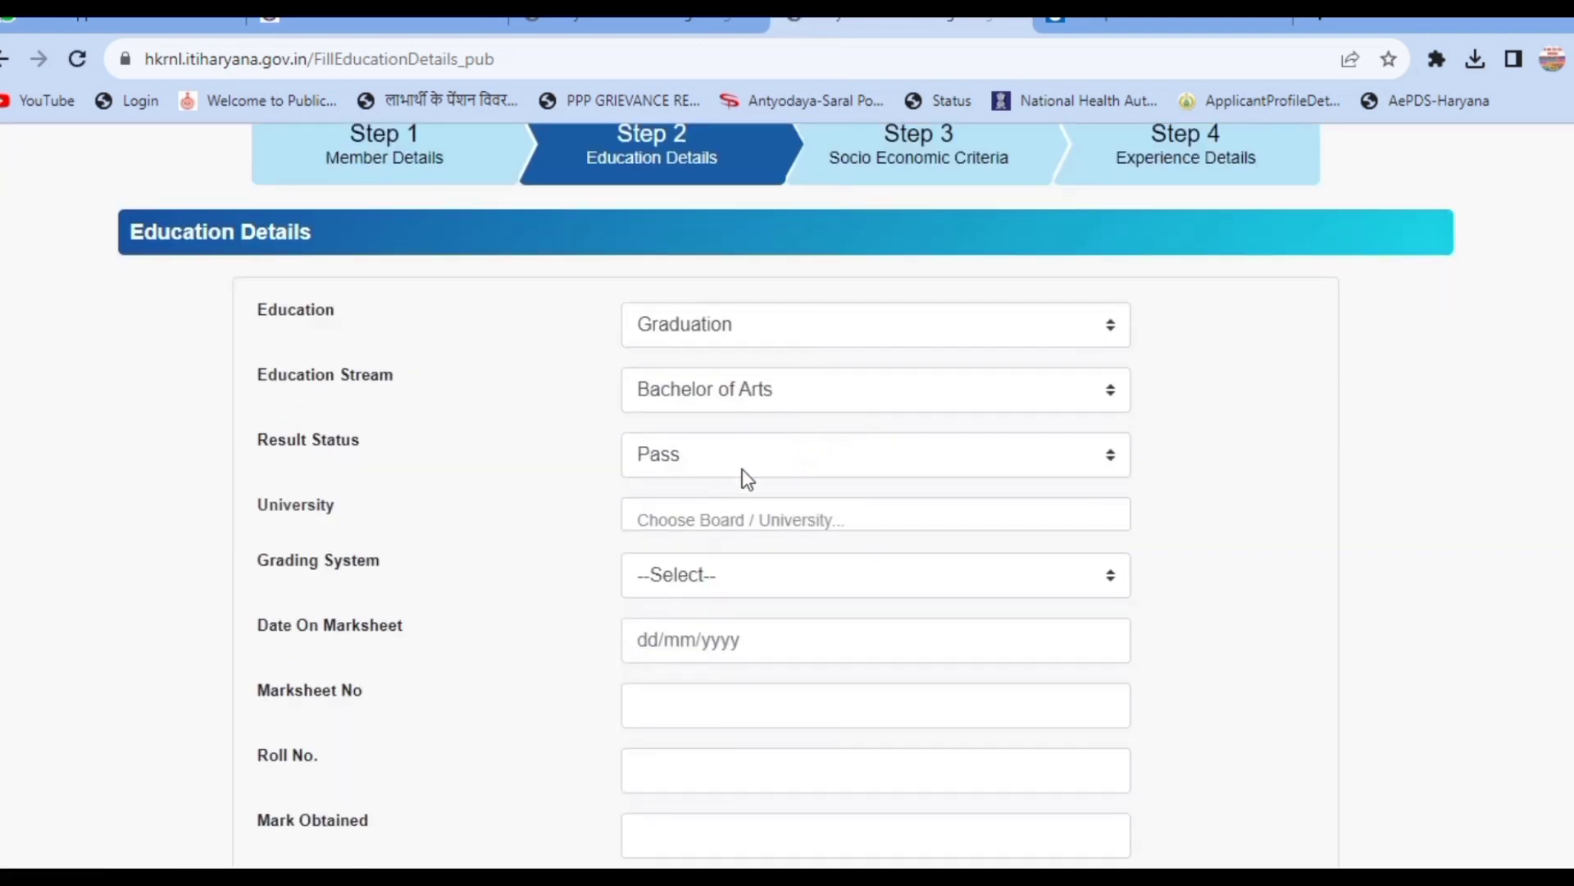
left_click(743, 514)
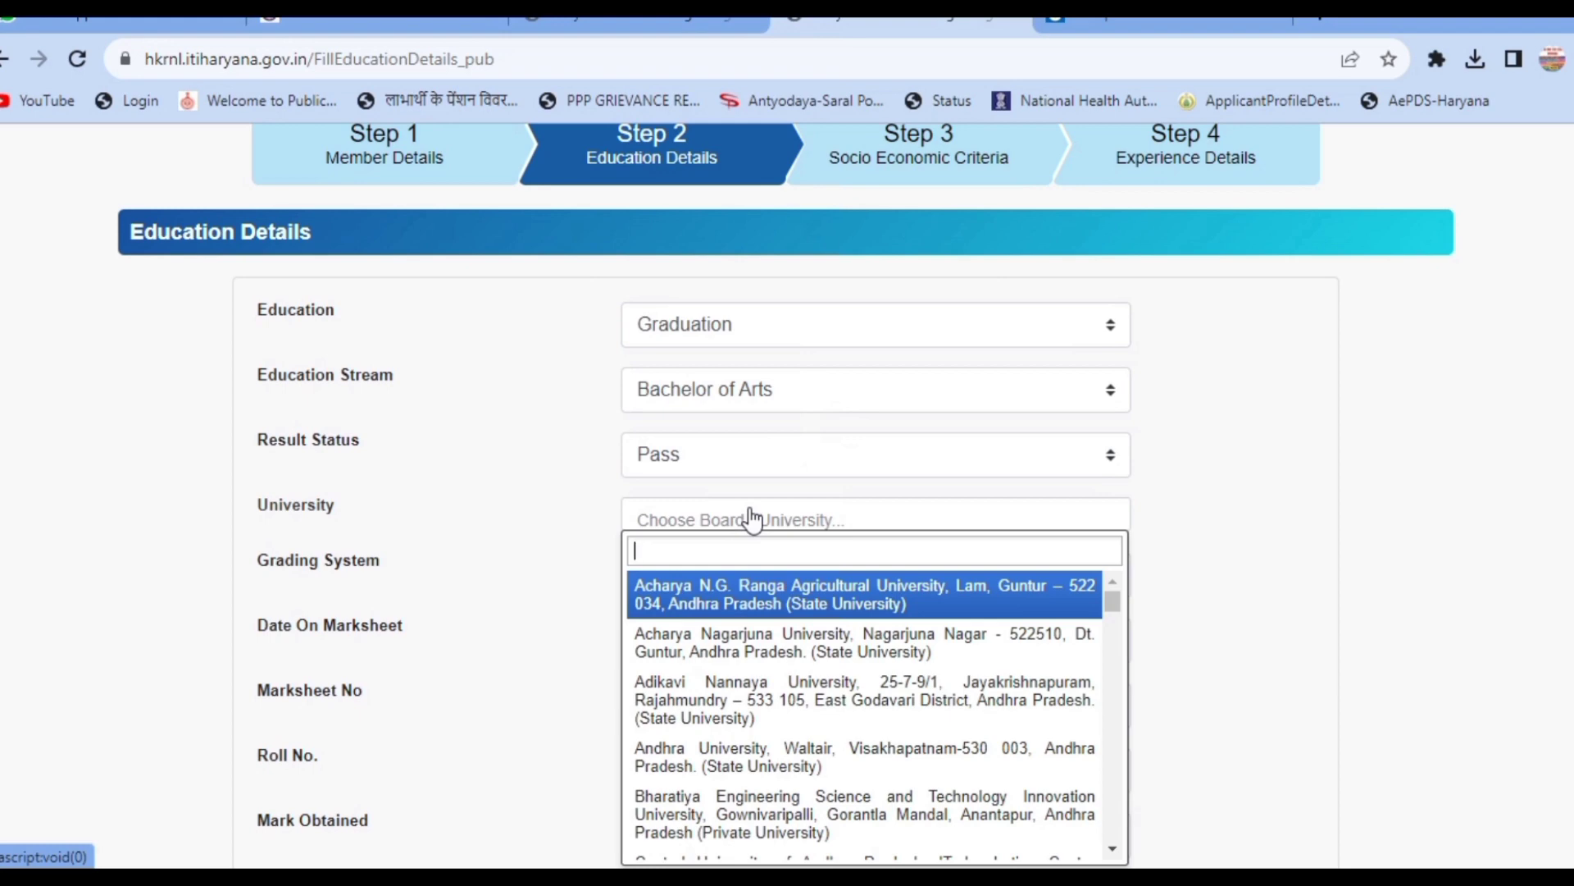
type("BHIWA")
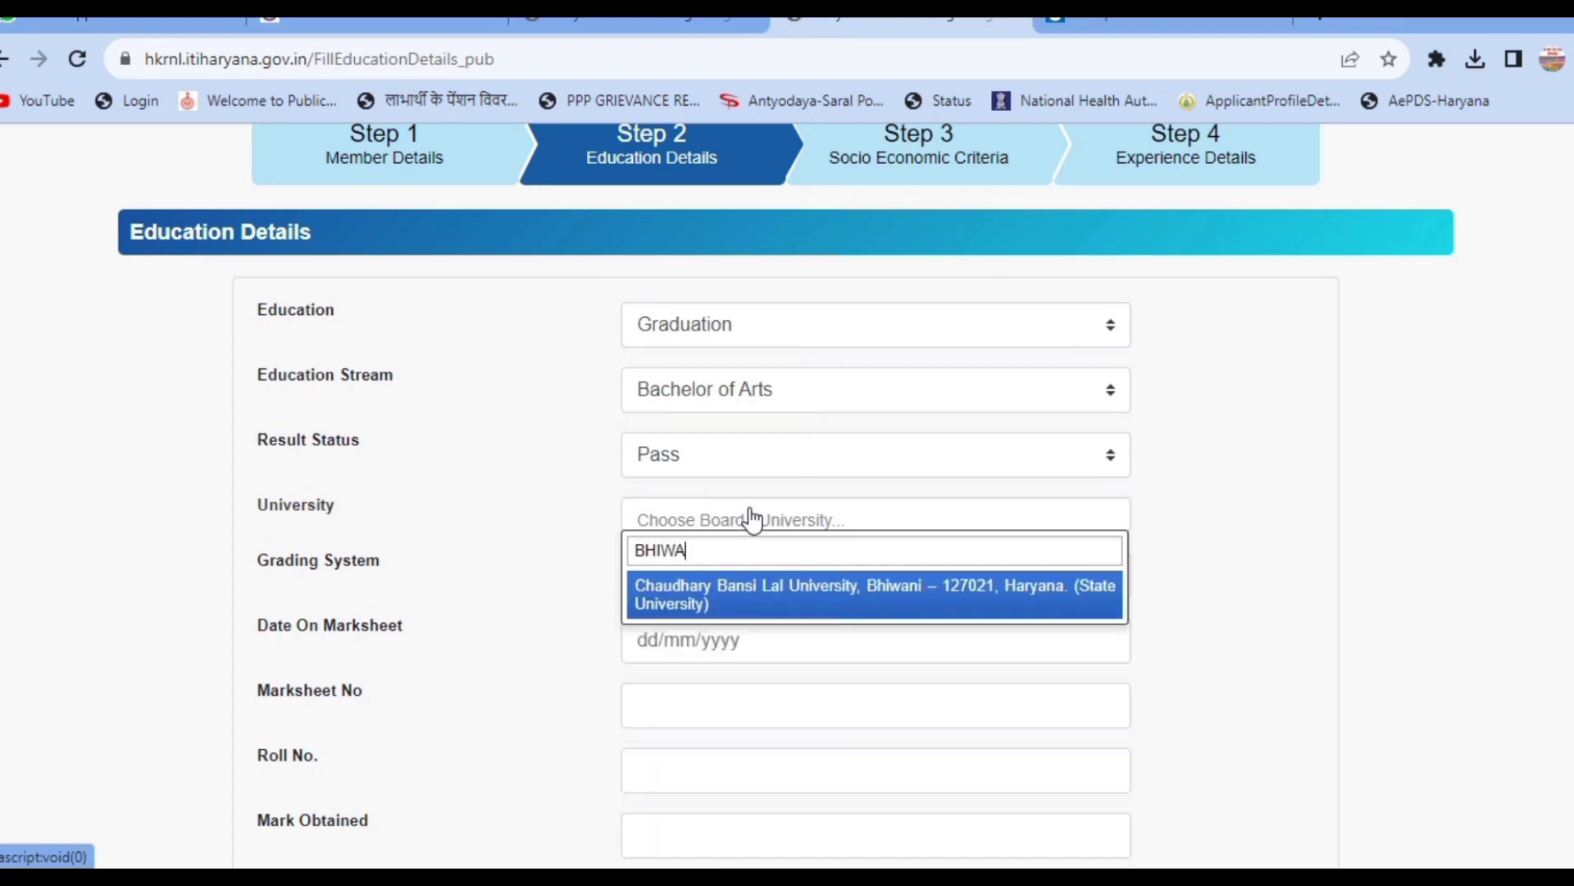
left_click(853, 590)
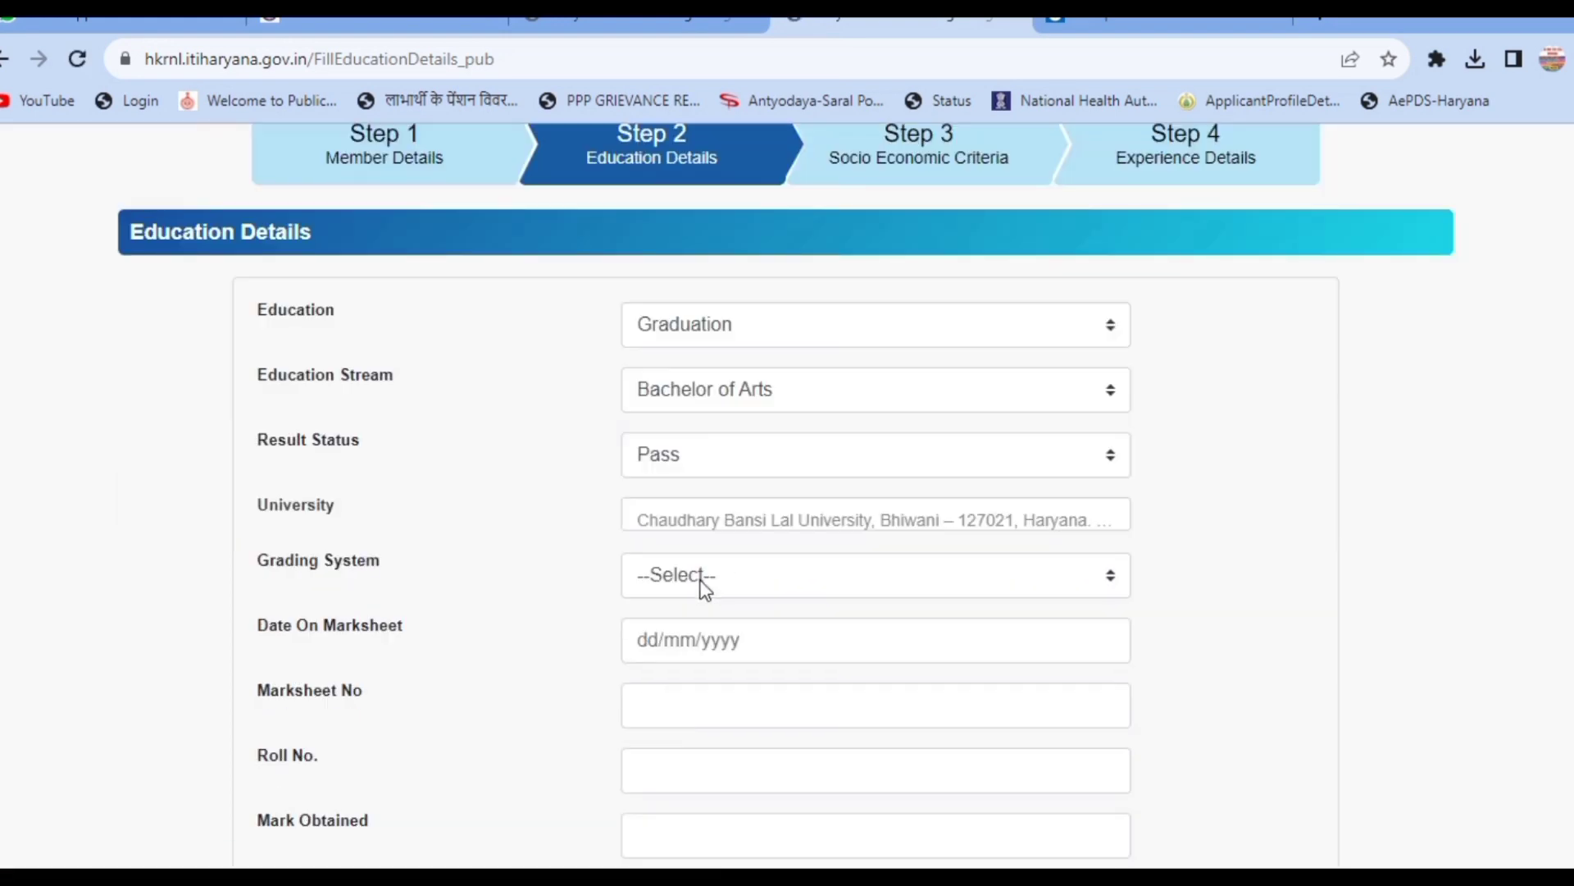
left_click(702, 582)
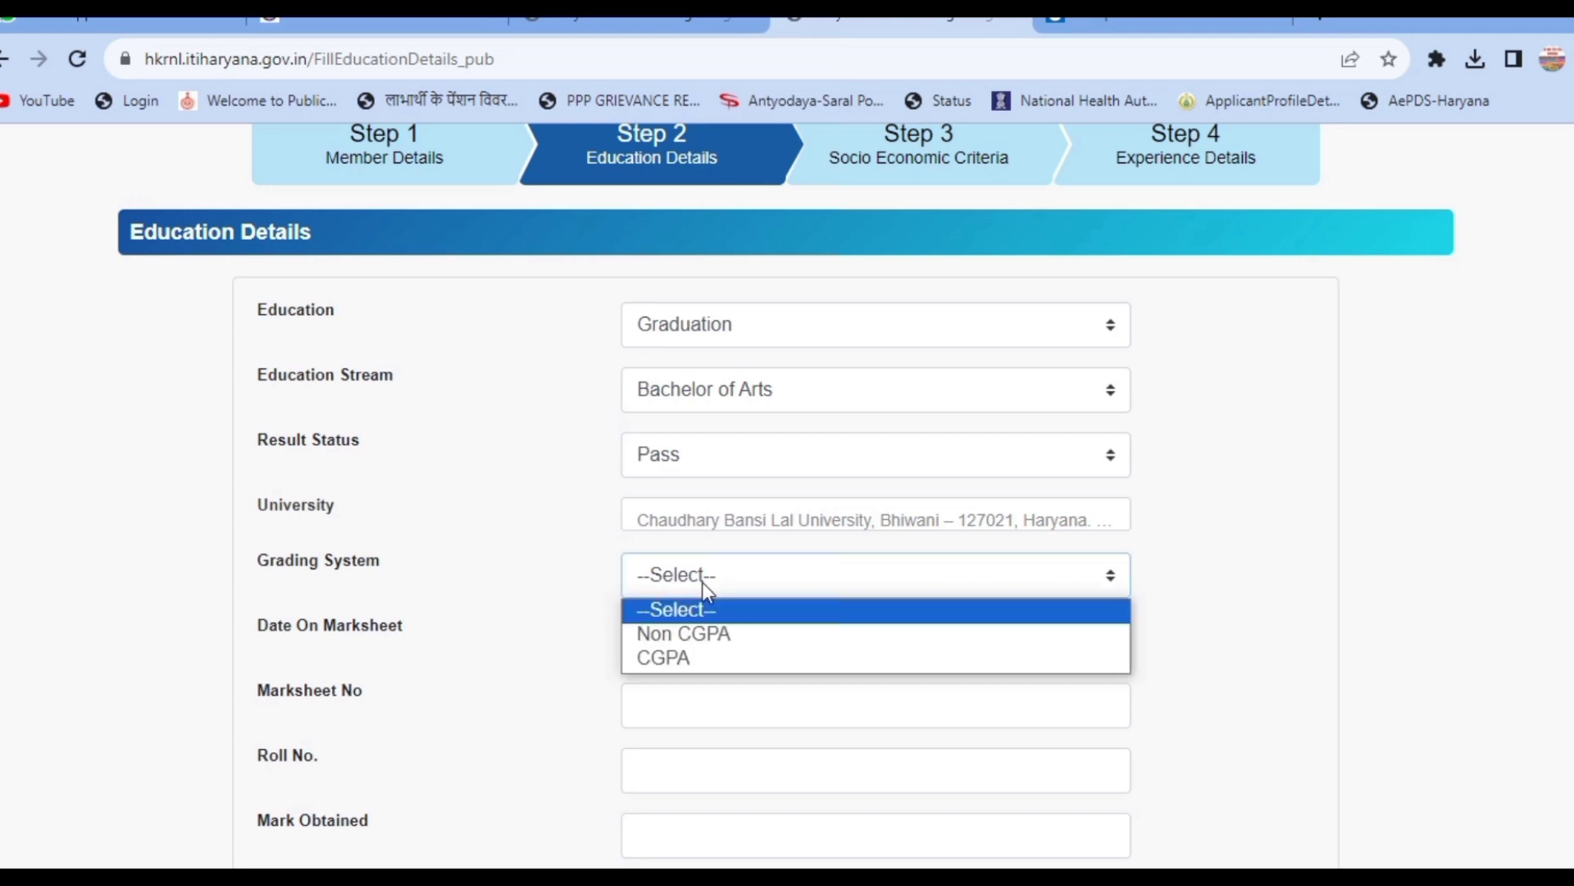
left_click(728, 632)
scroll(731, 632, "down", 3)
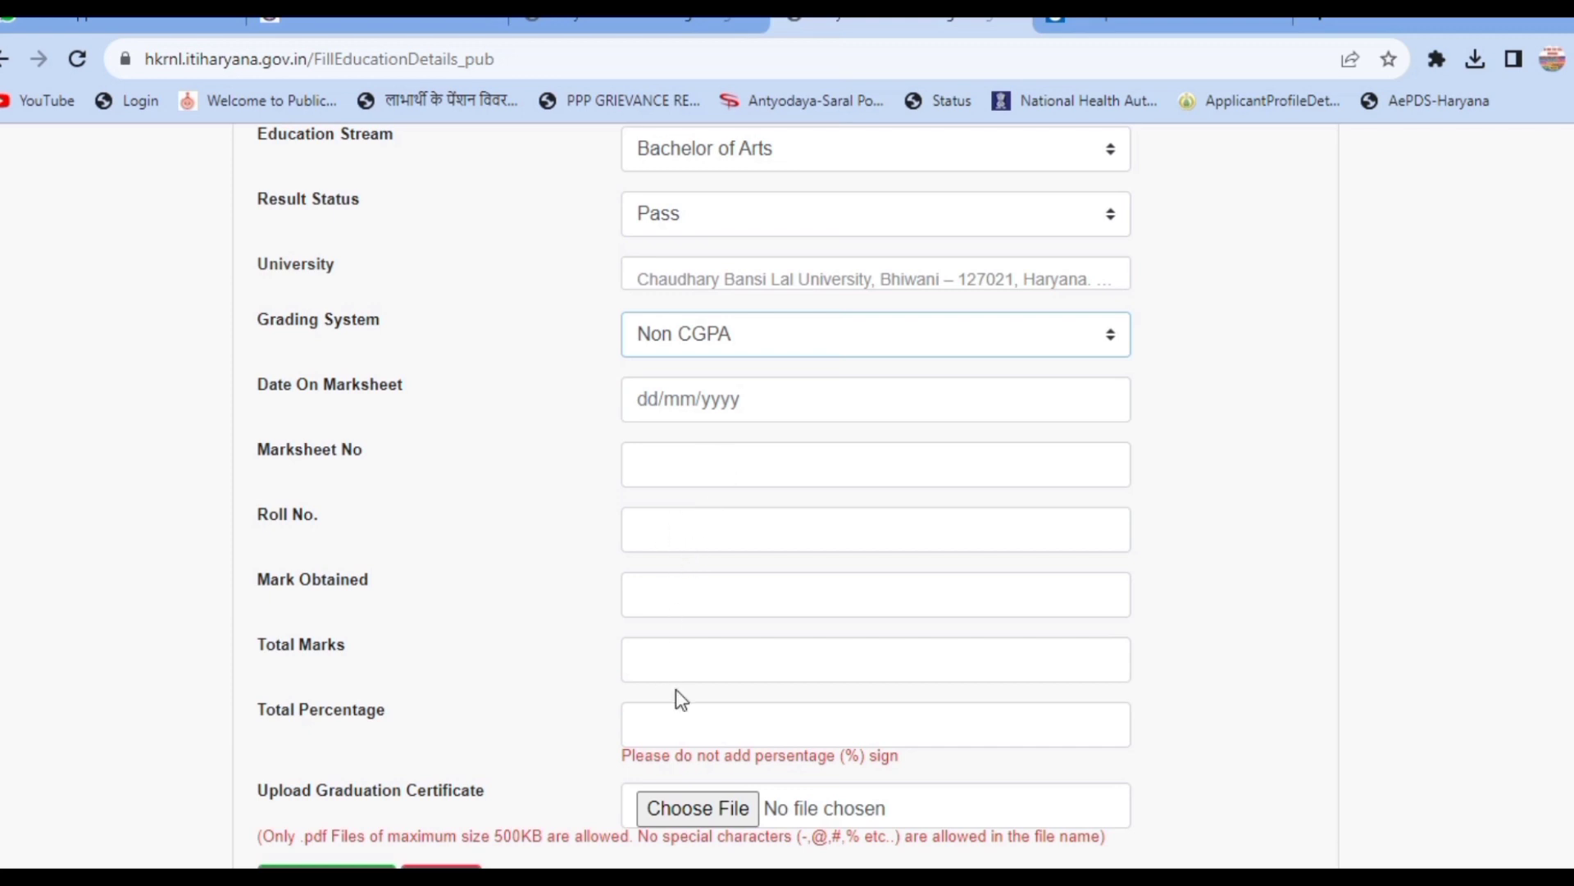
scroll(751, 733, "down", 1)
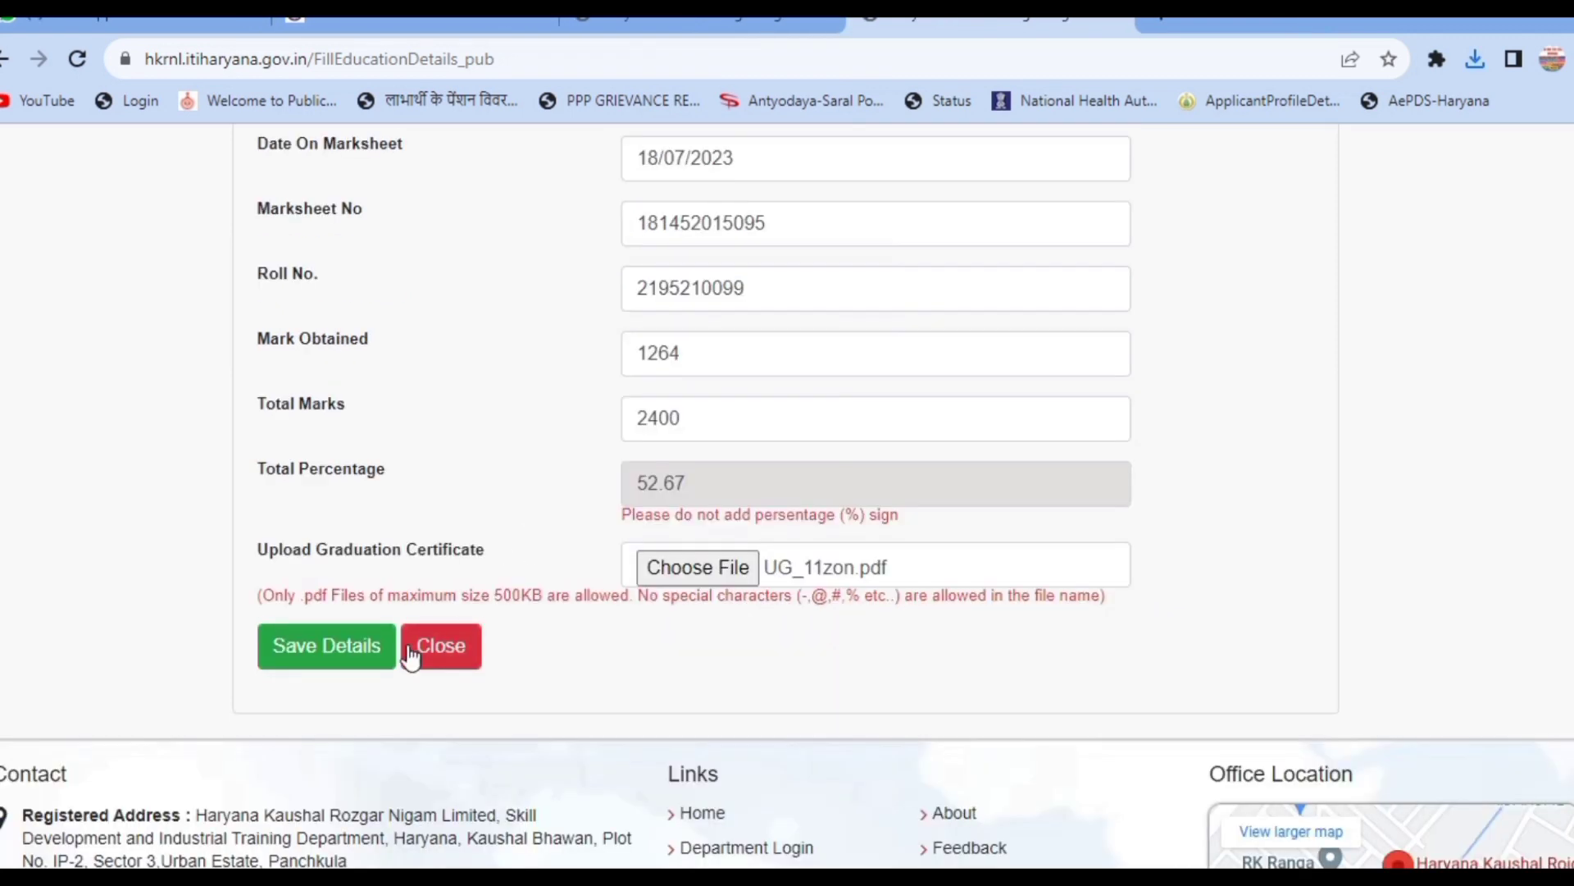
left_click(355, 659)
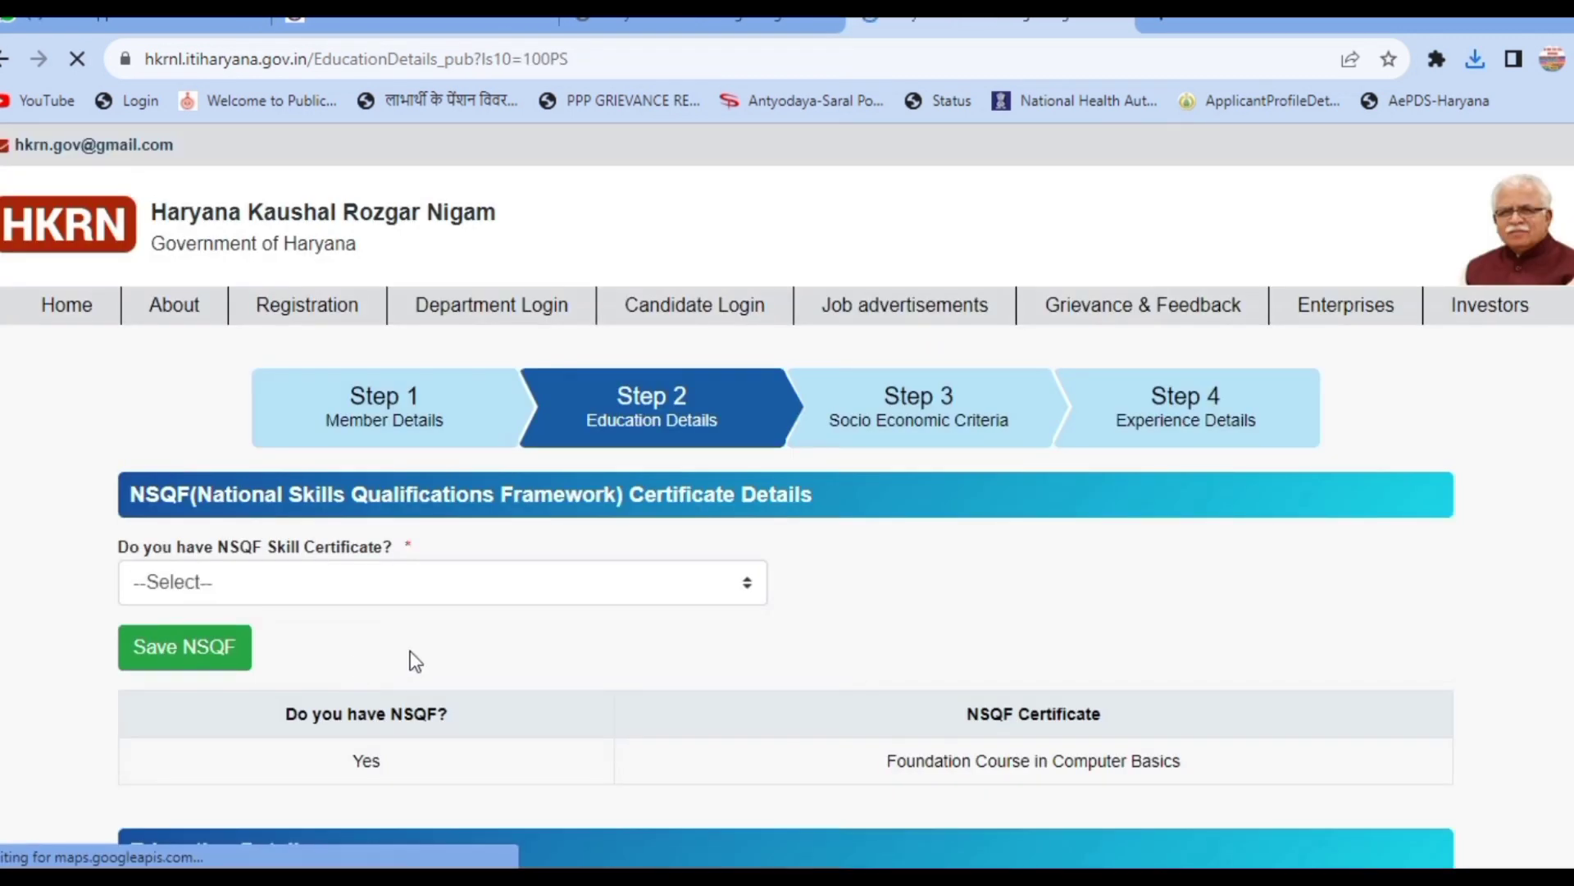
scroll(416, 661, "down", 10)
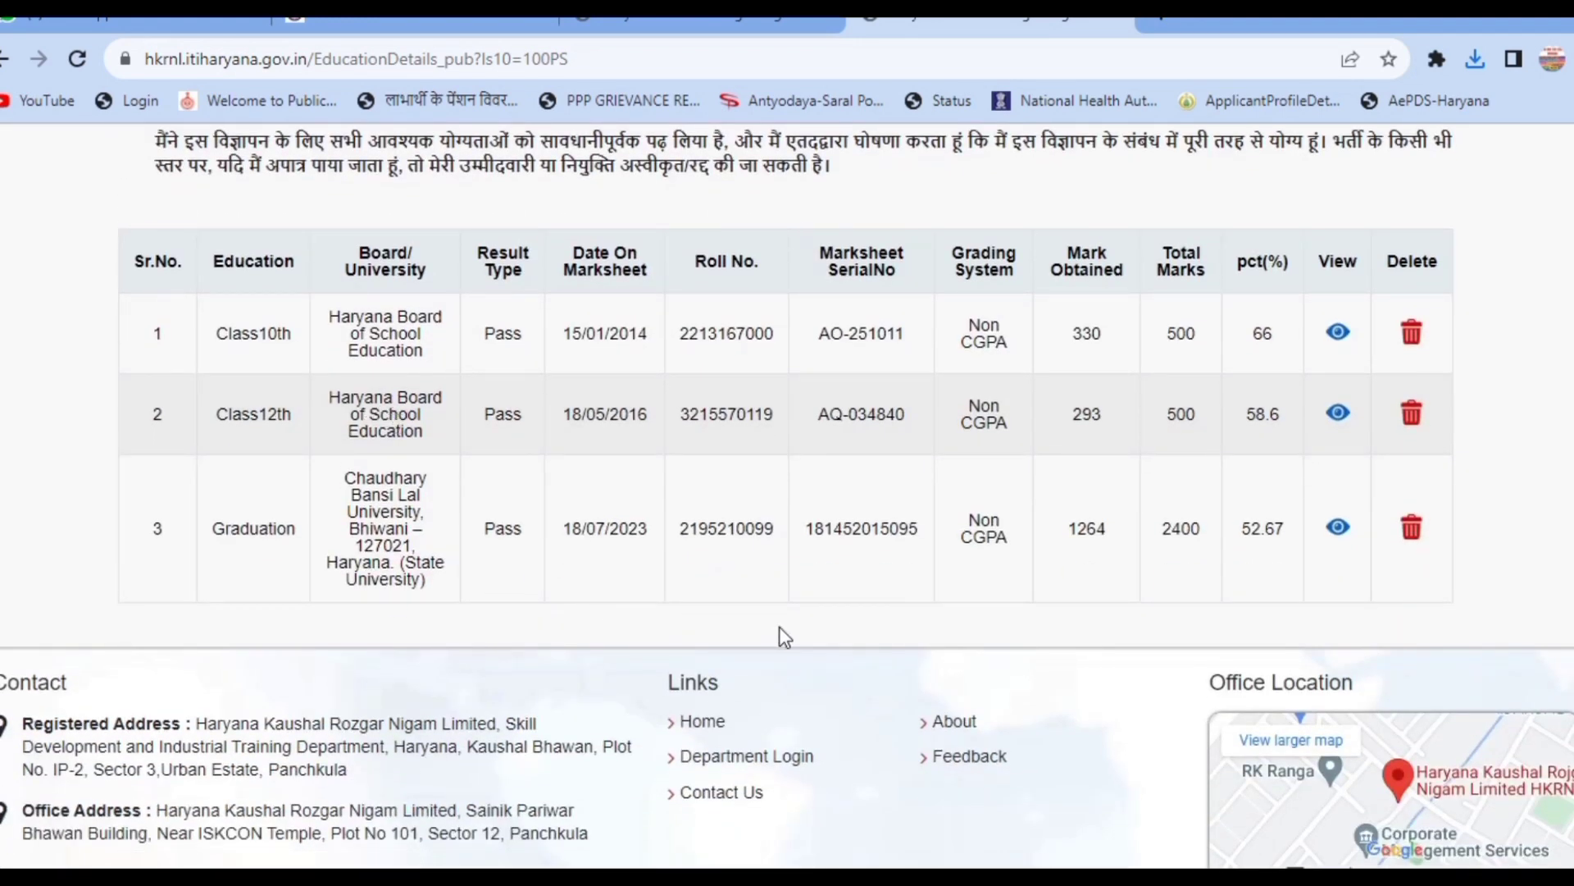
scroll(777, 638, "up", 10)
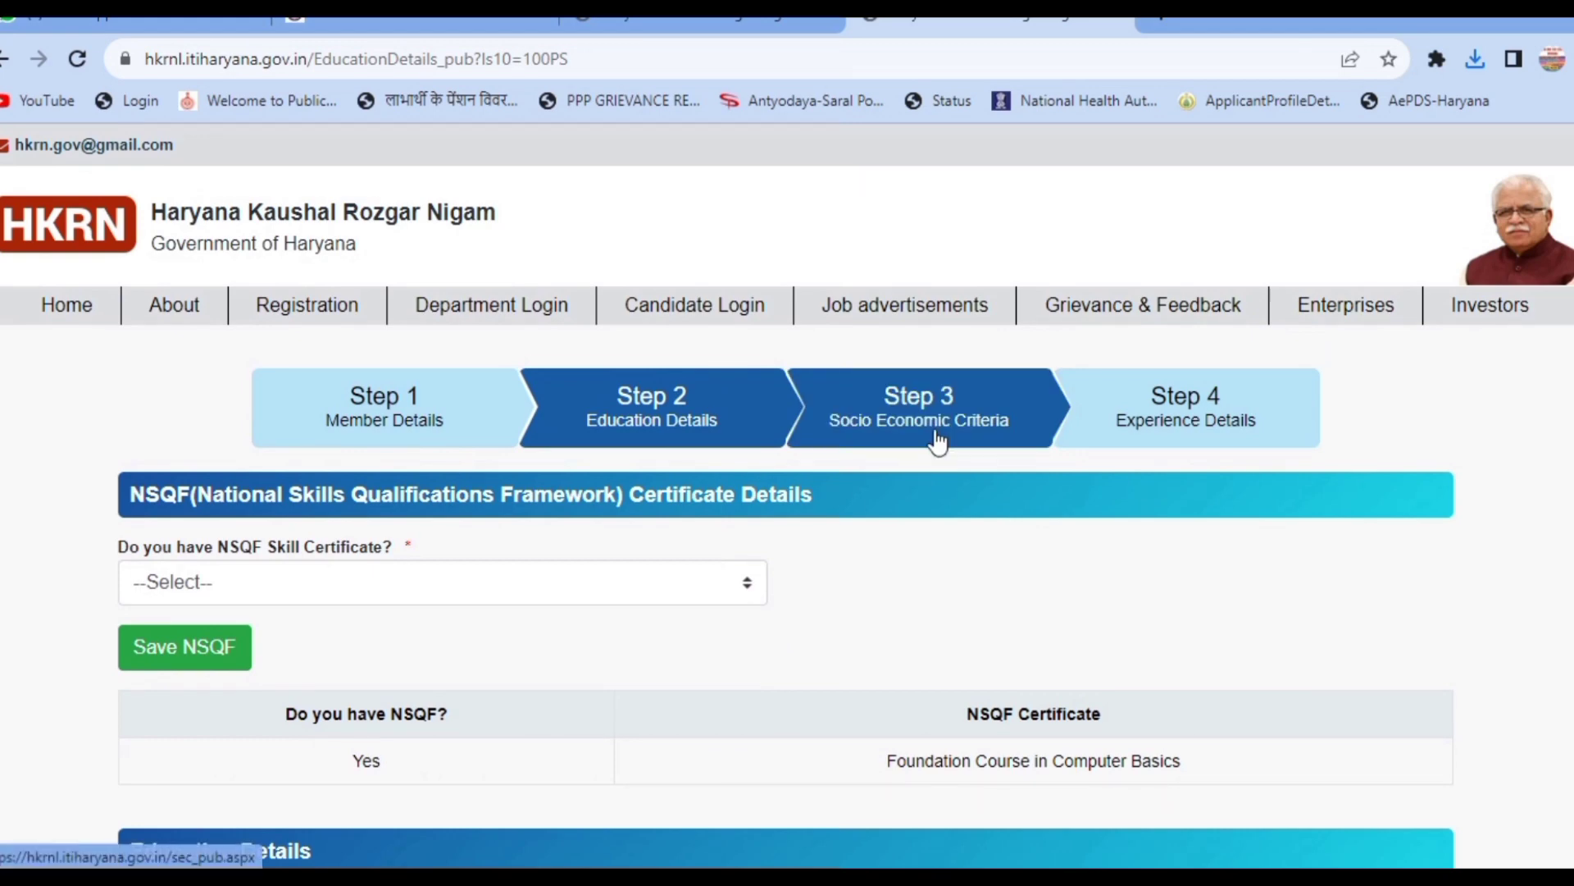
- On Step 3, answer No for sports person, EWS, ex-service man and freedom fighter ward
left_click(938, 442)
scroll(938, 439, "down", 5)
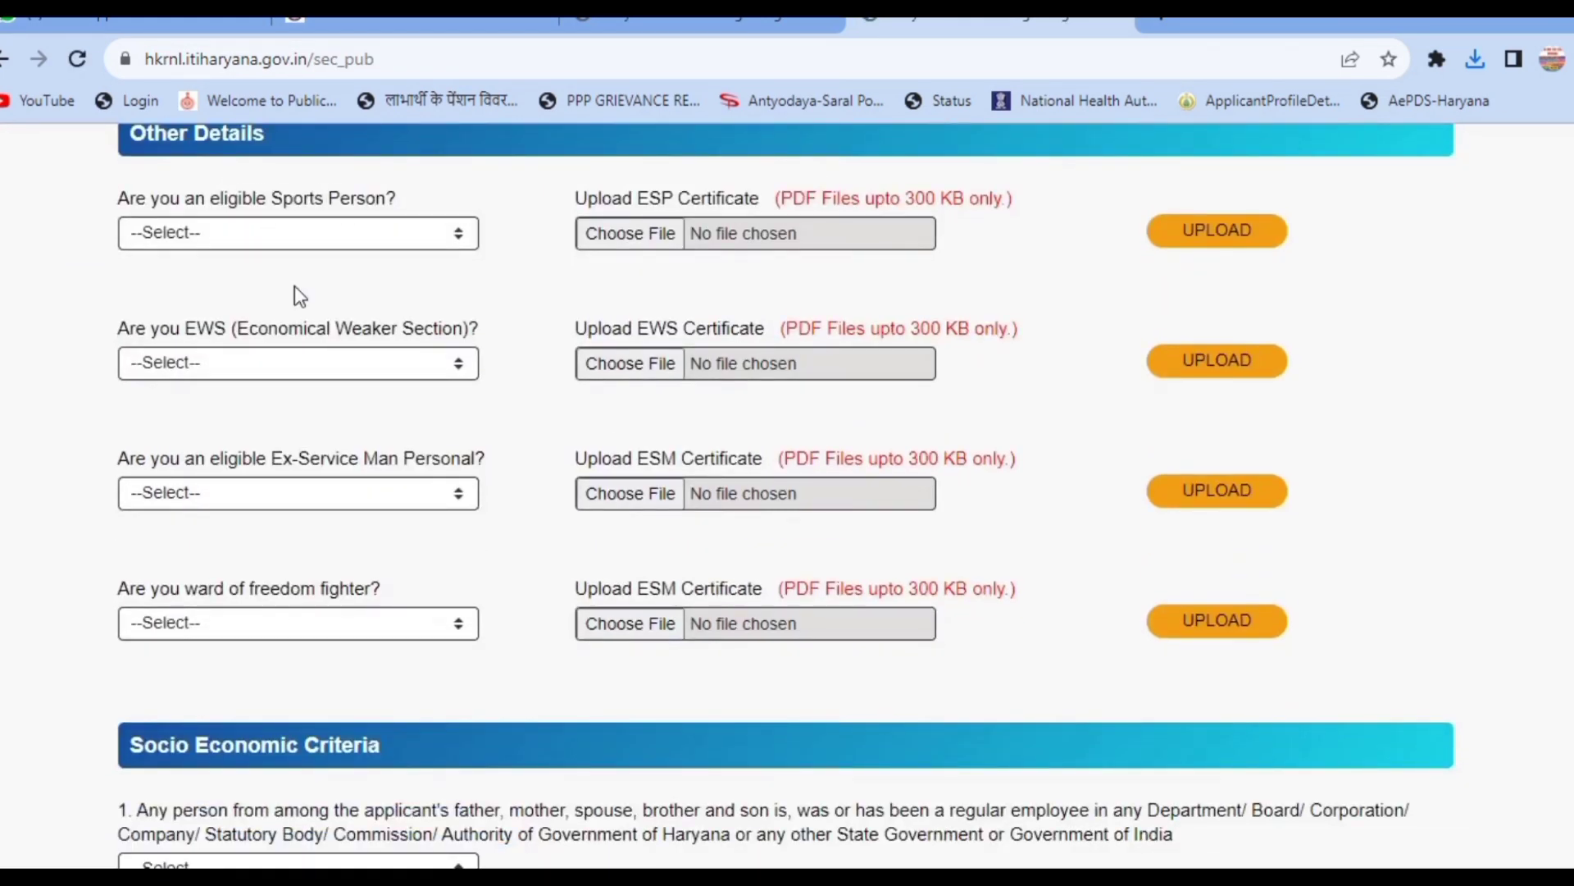
left_click(346, 233)
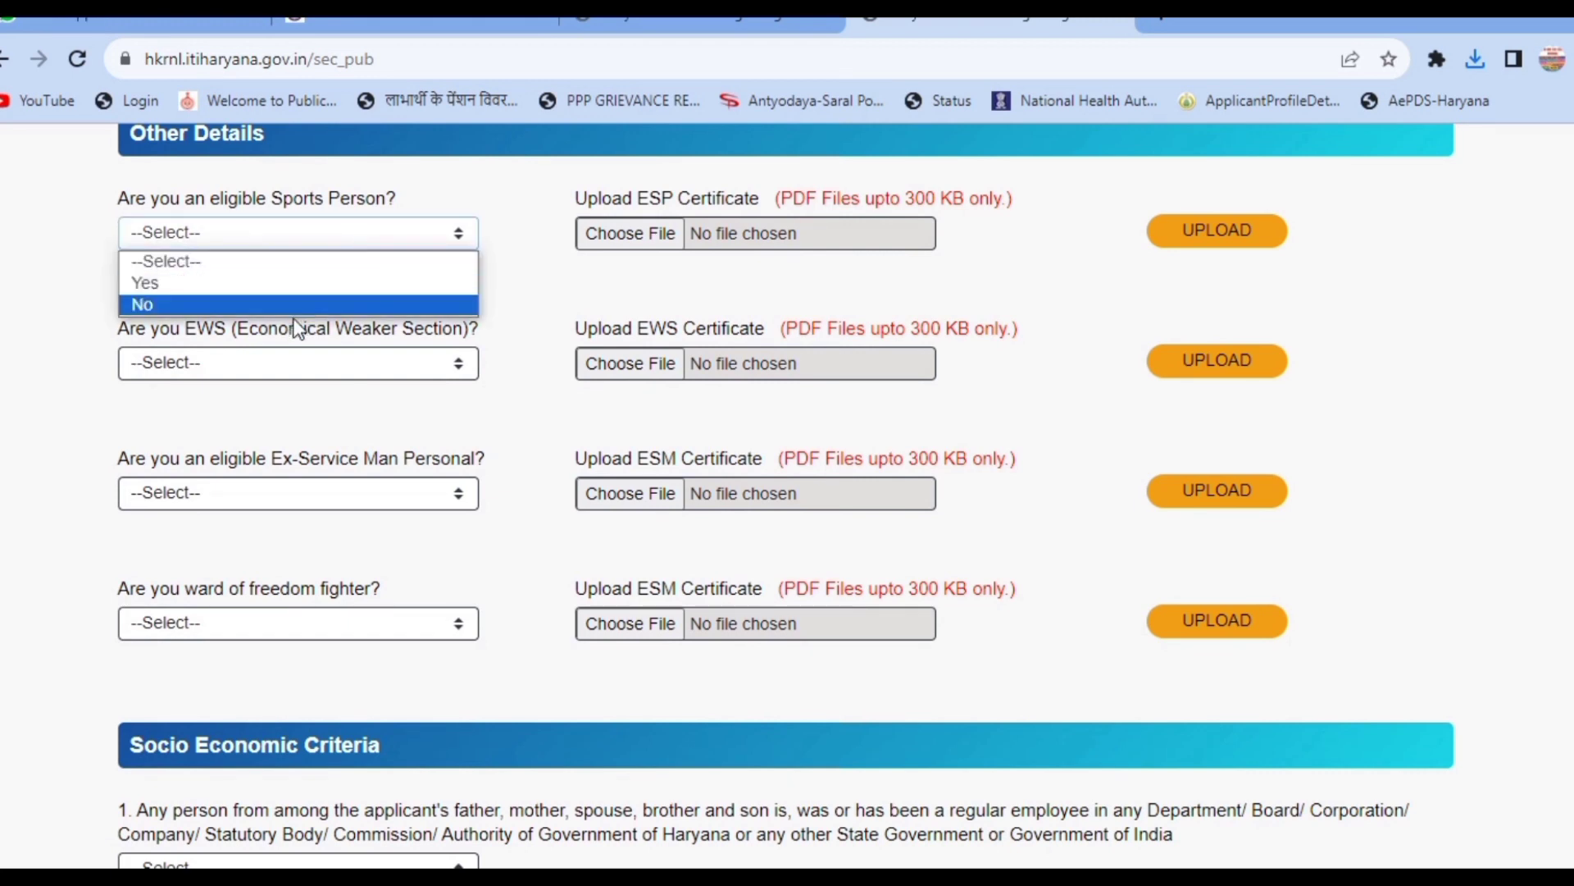
left_click(292, 326)
left_click(312, 233)
left_click(300, 306)
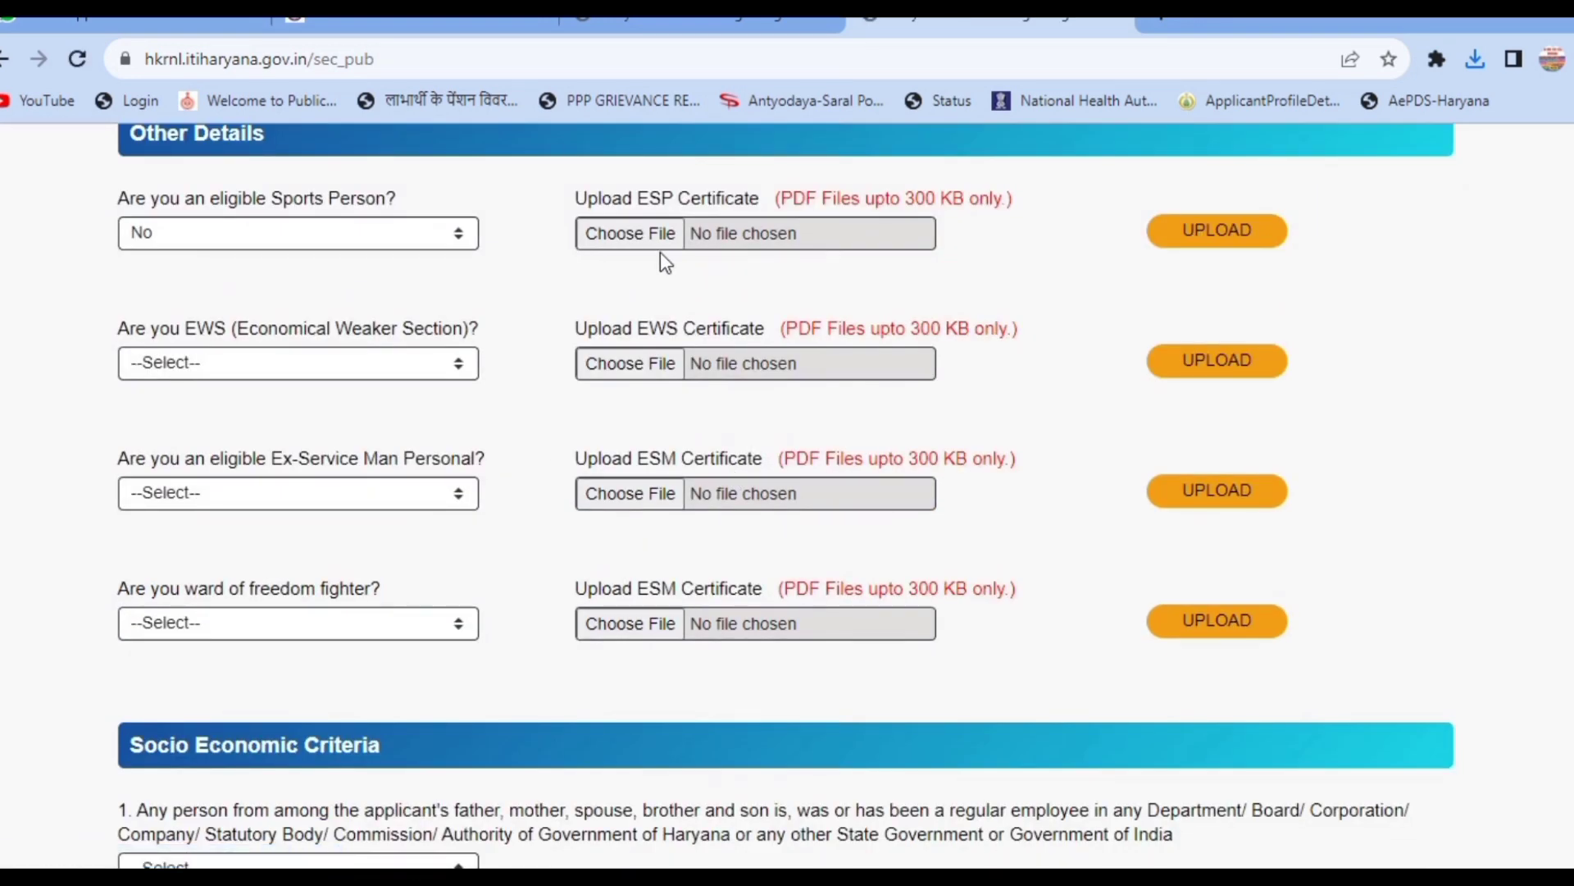
left_click(297, 373)
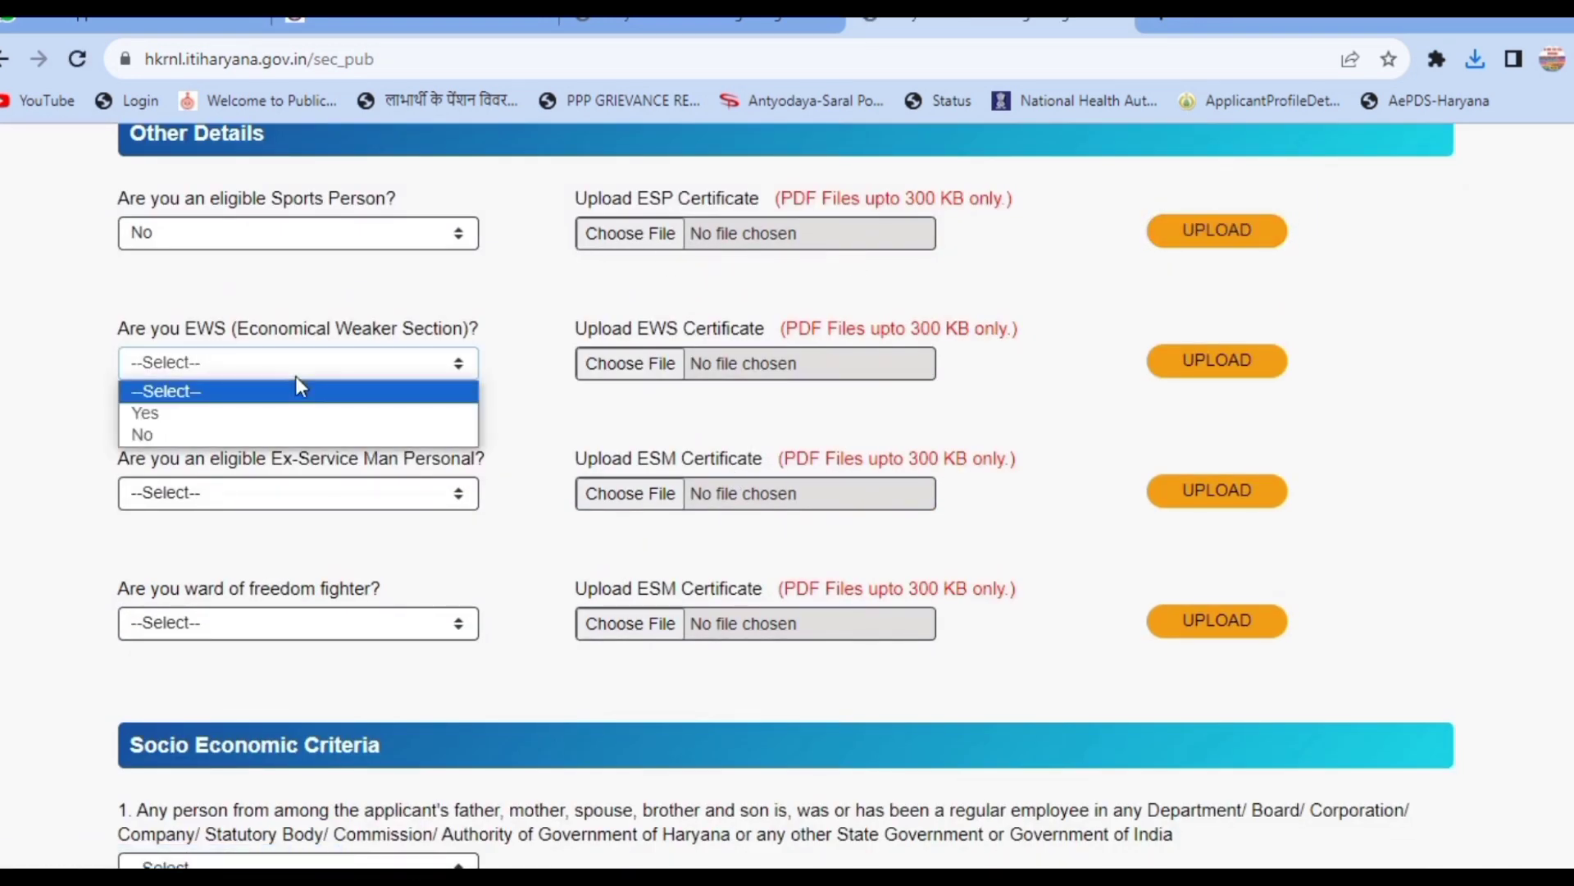
left_click(253, 435)
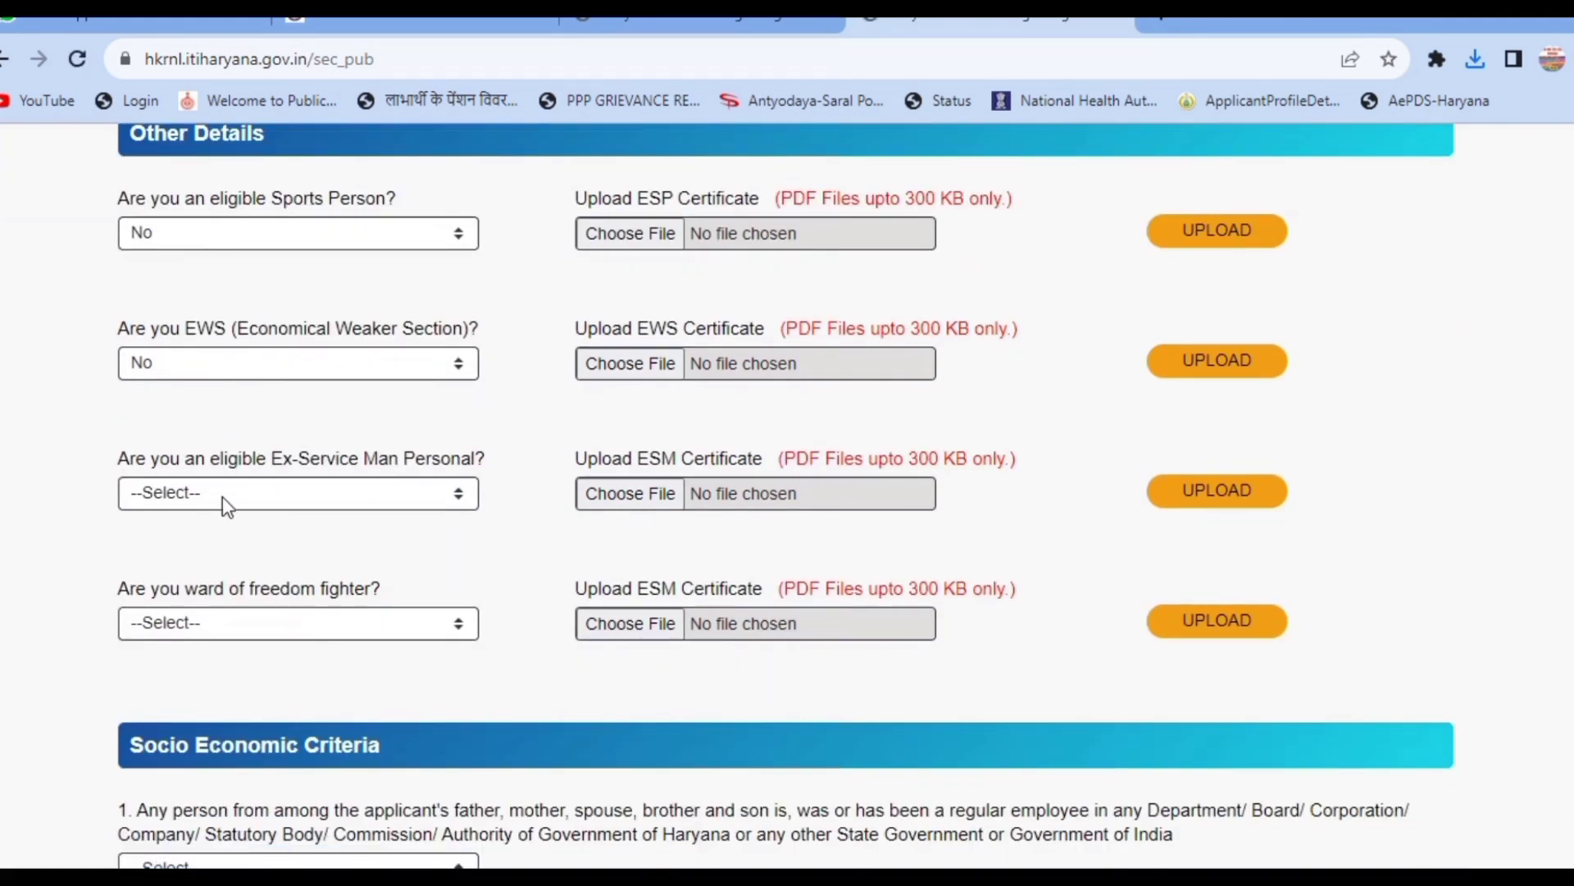
left_click(333, 500)
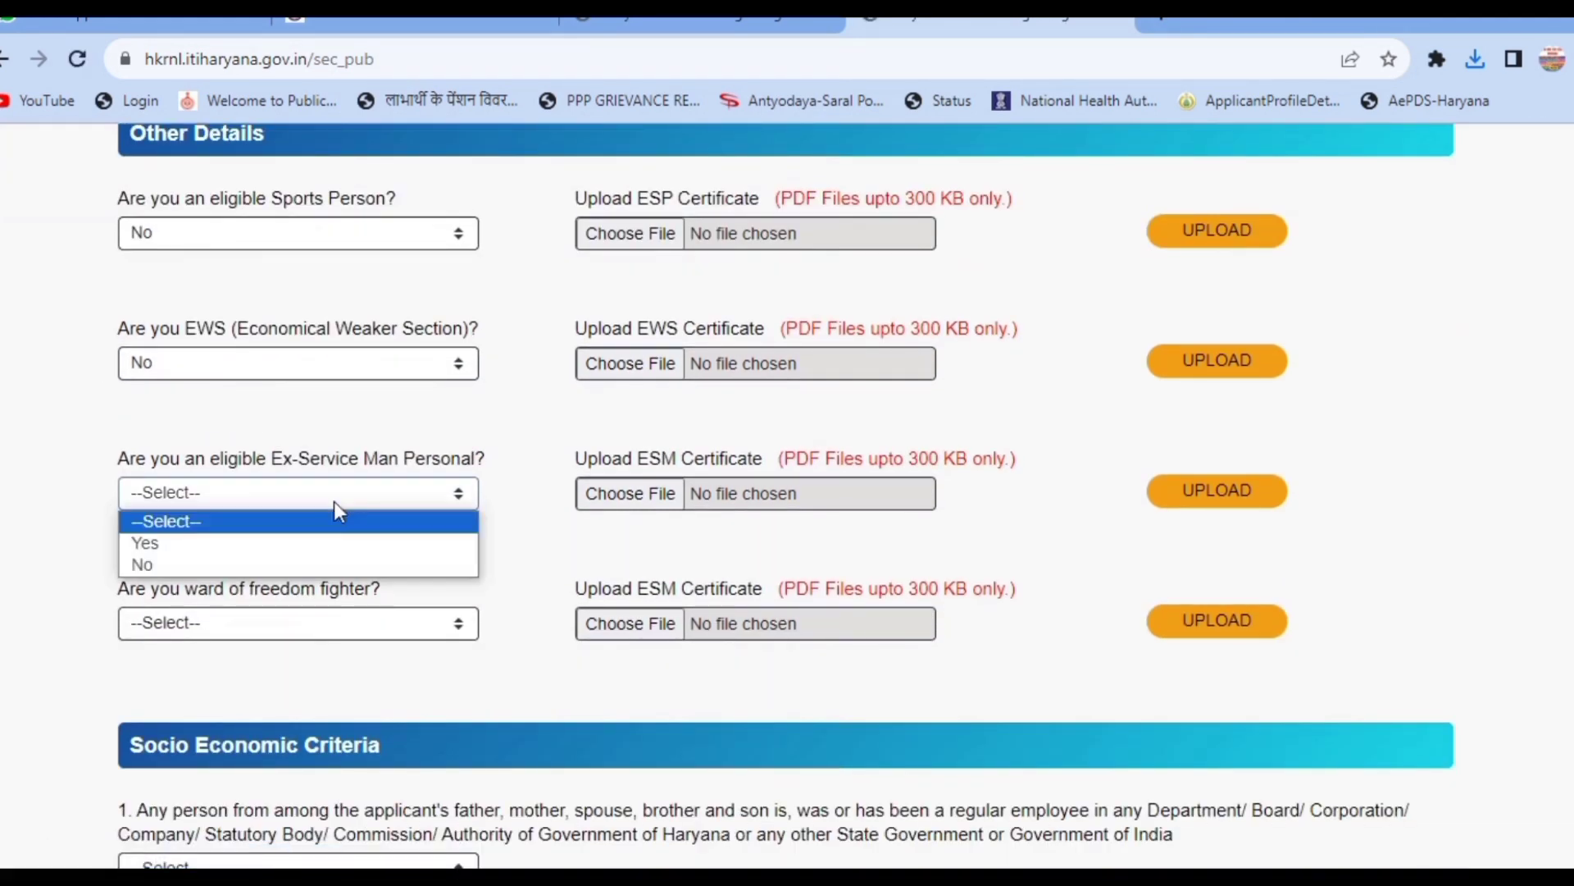
left_click(317, 558)
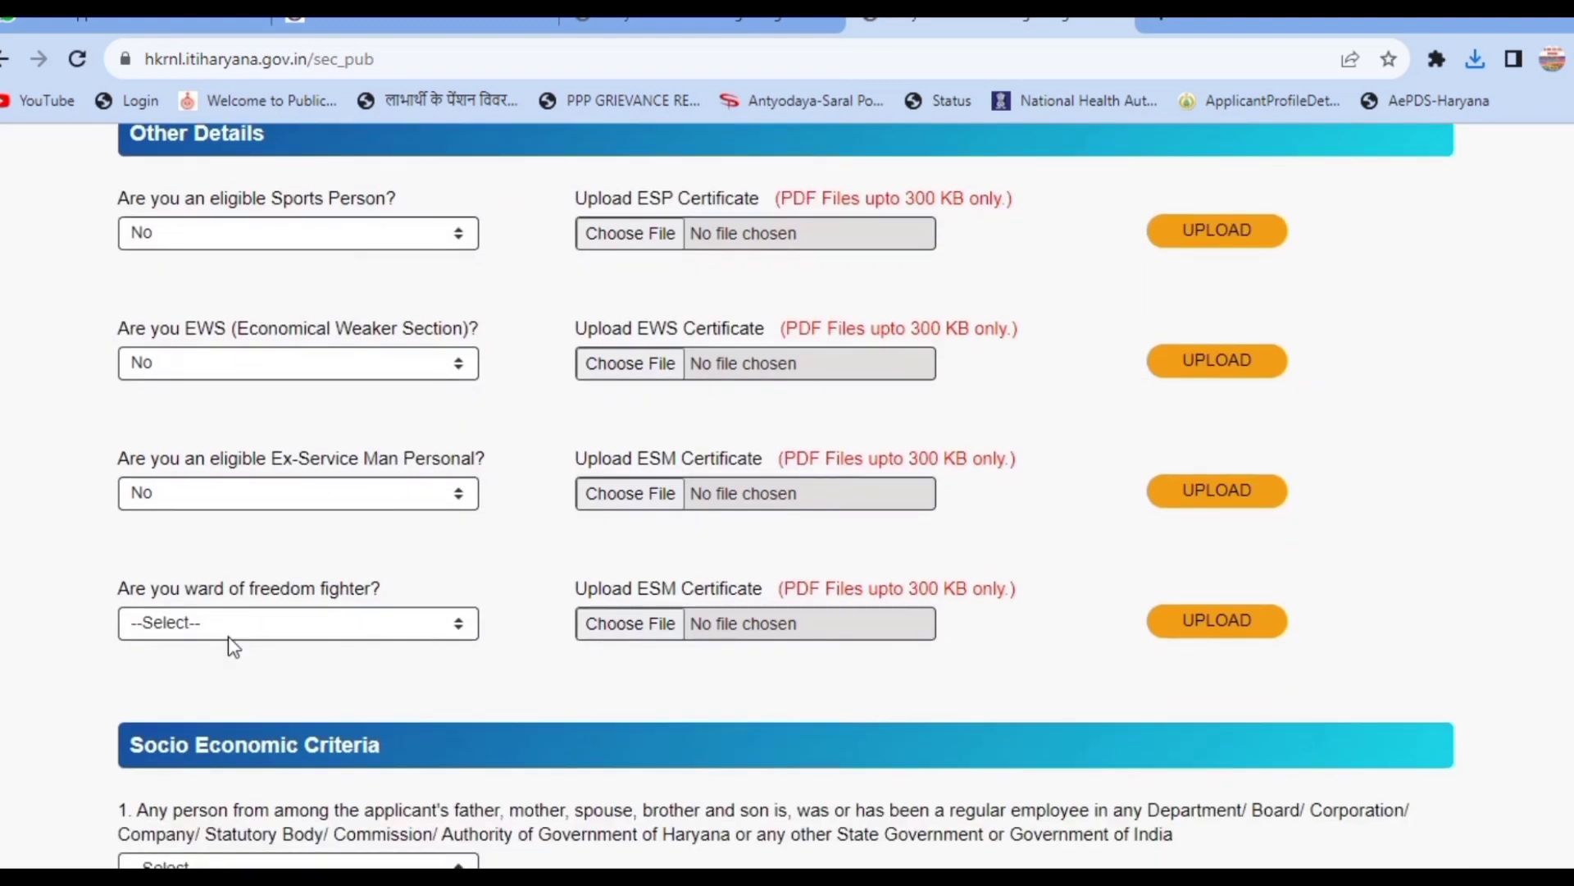
left_click(275, 638)
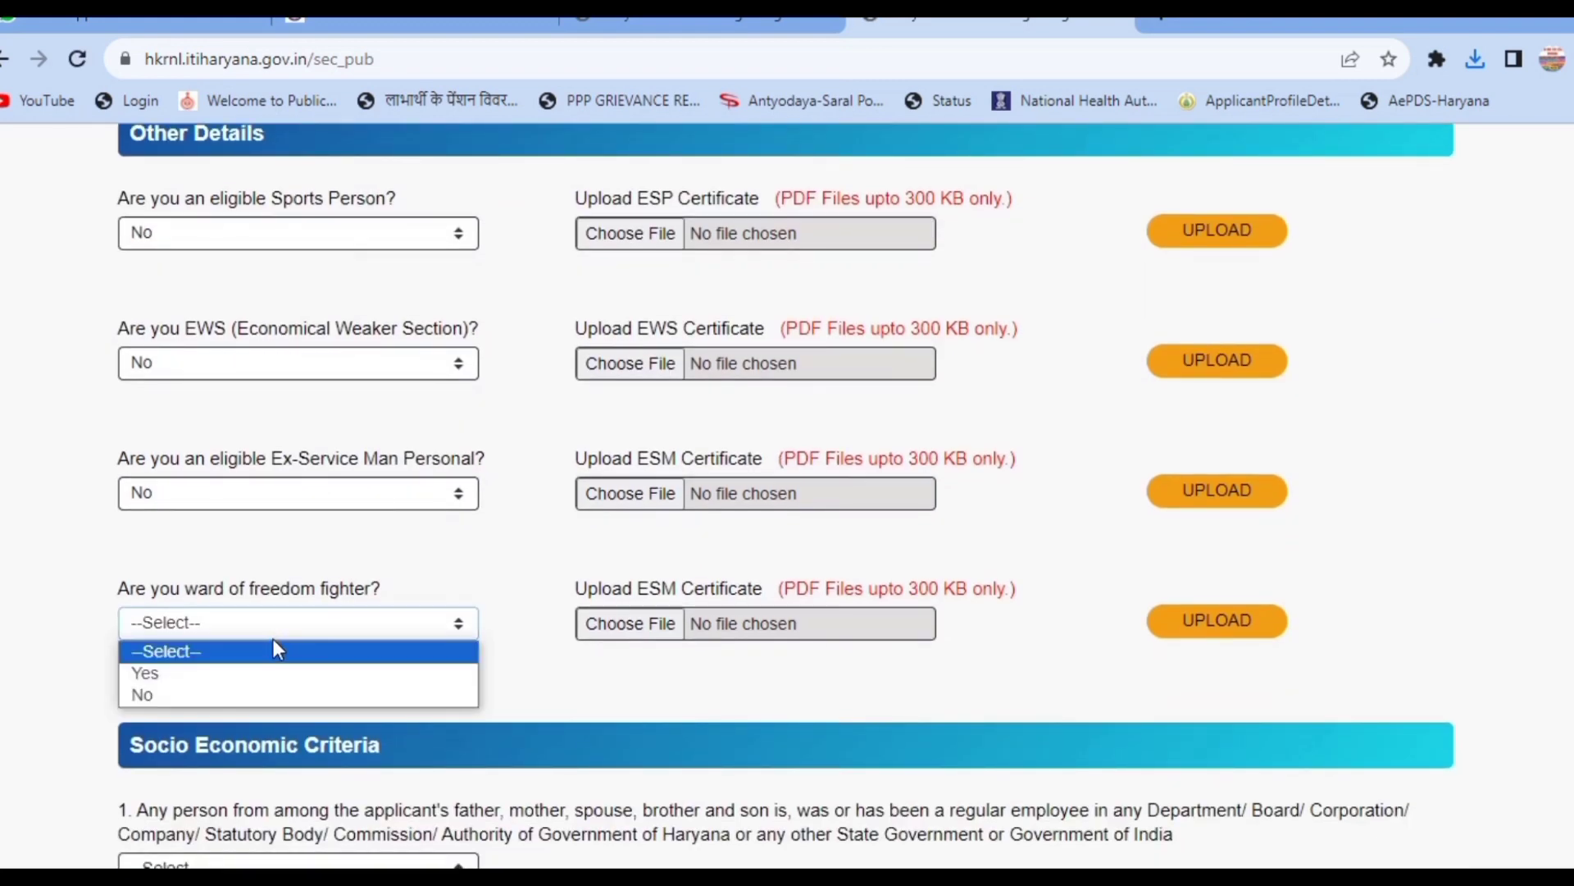
left_click(235, 694)
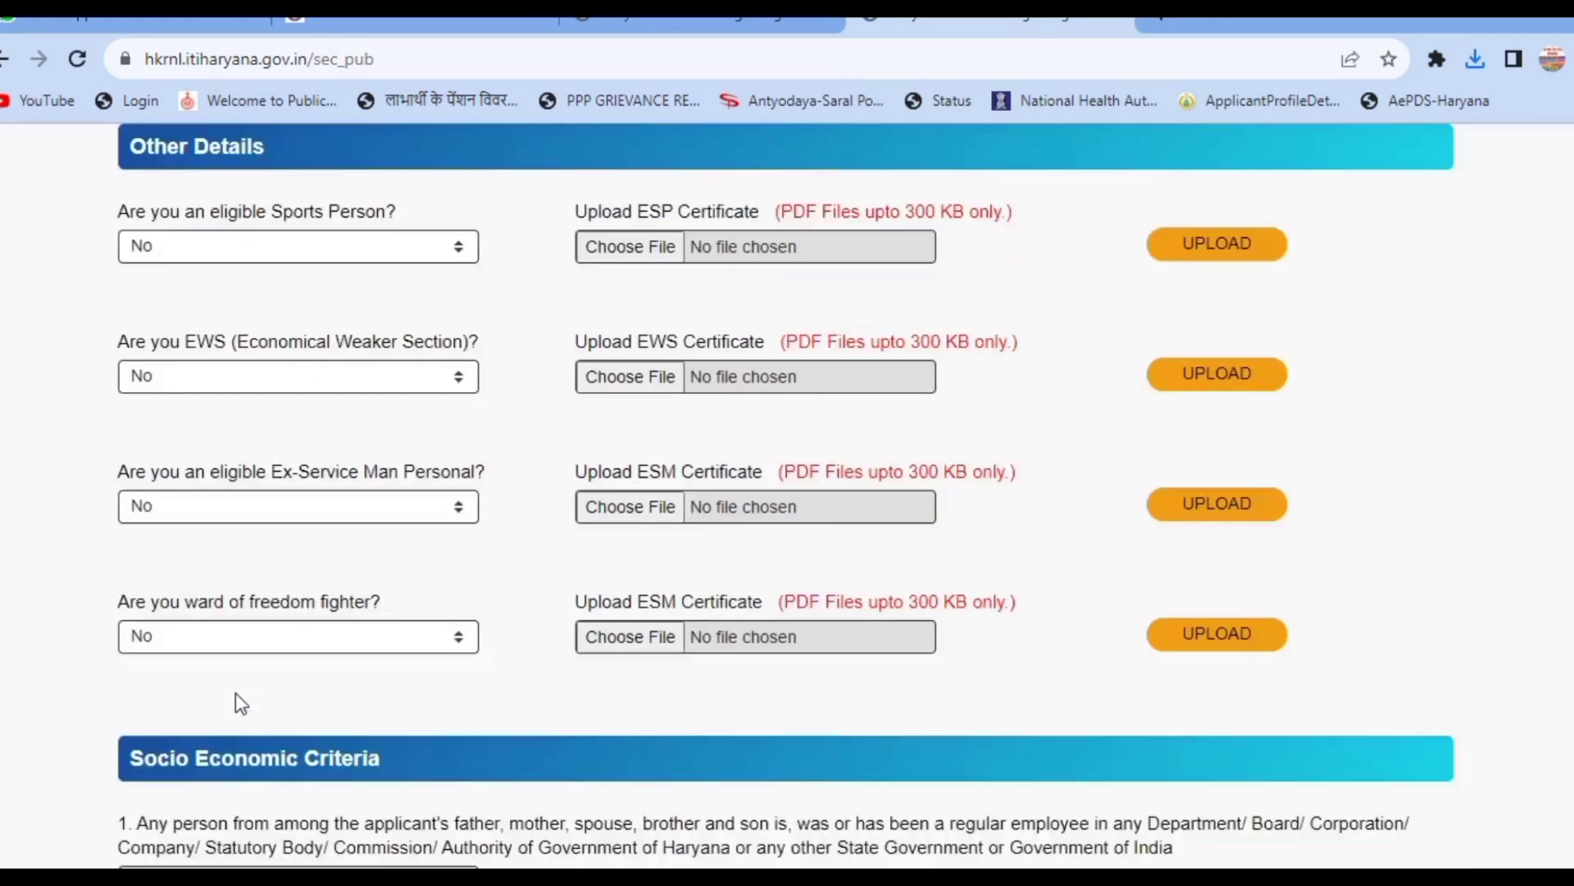
- Answer No to the three remaining socio-economic questions
scroll(291, 699, "down", 6)
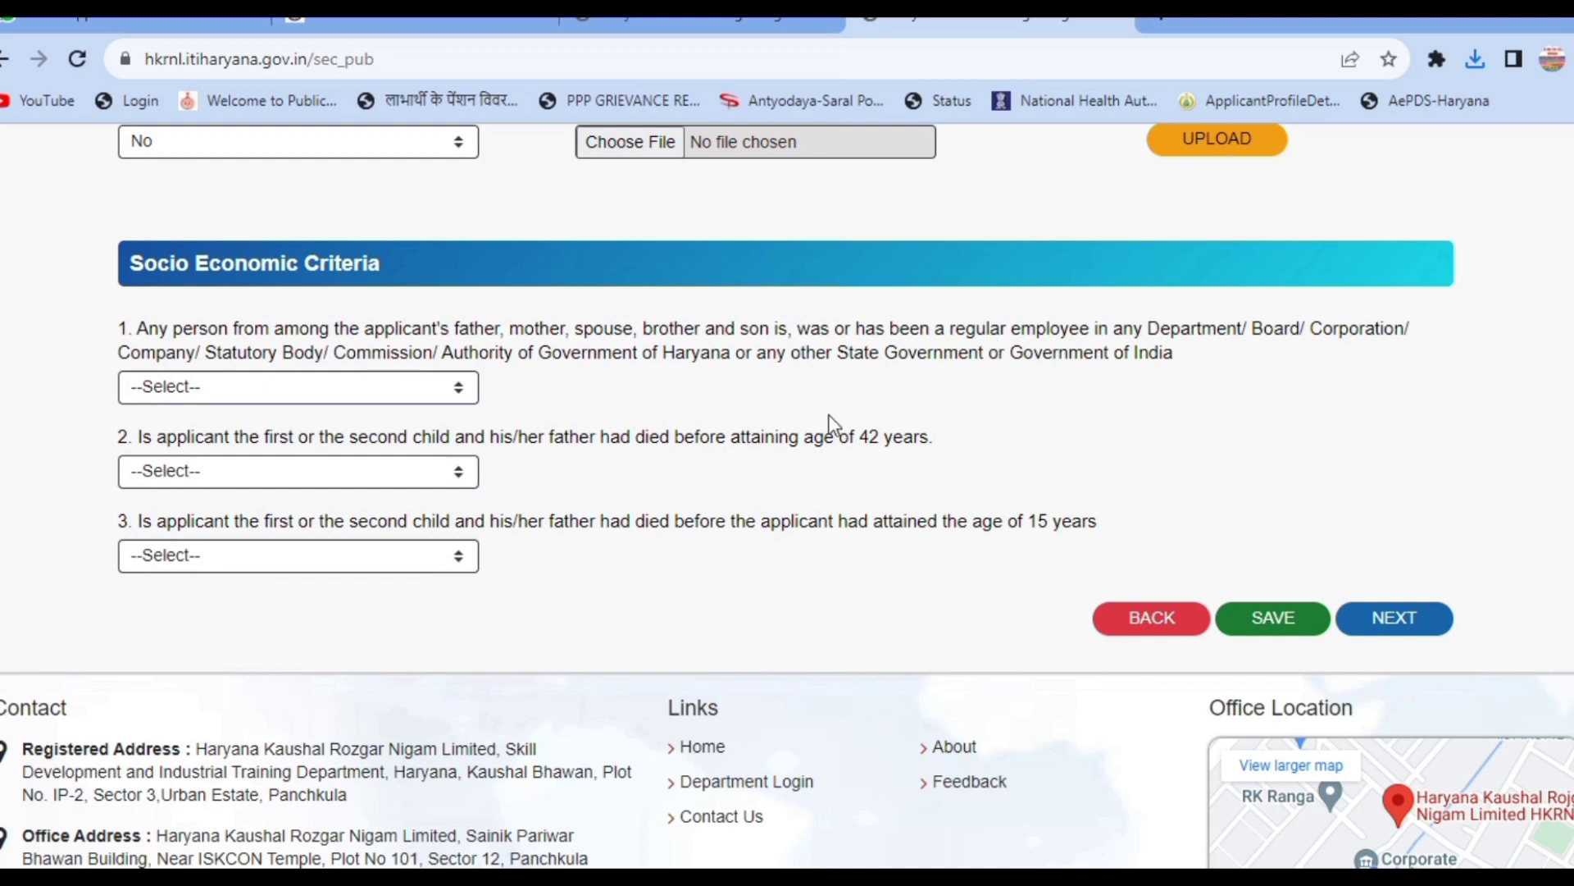
left_click(310, 391)
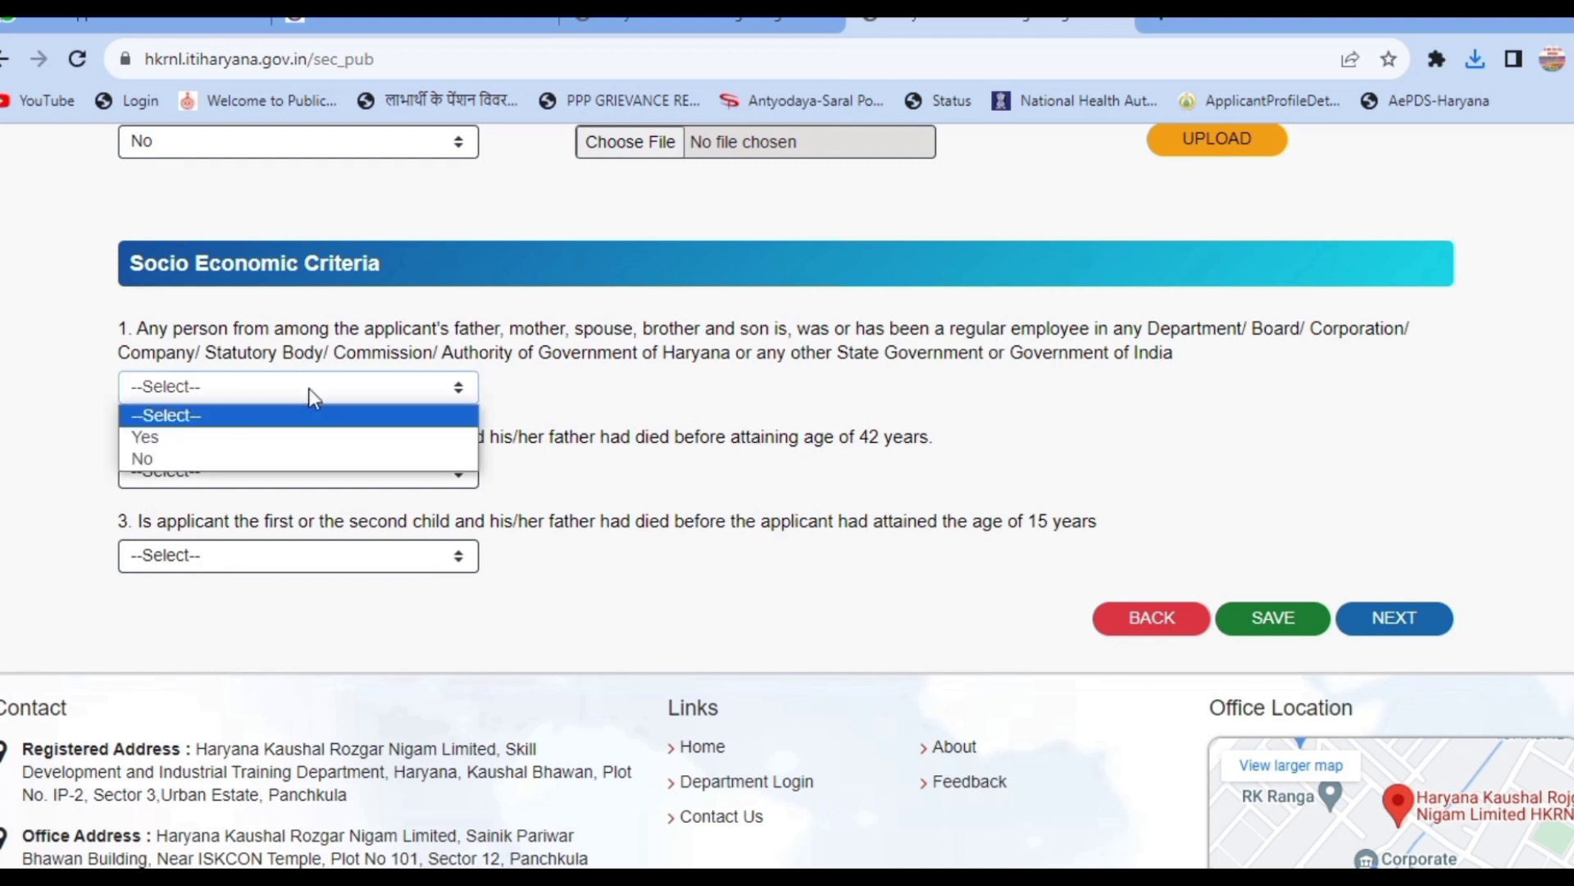
left_click(305, 458)
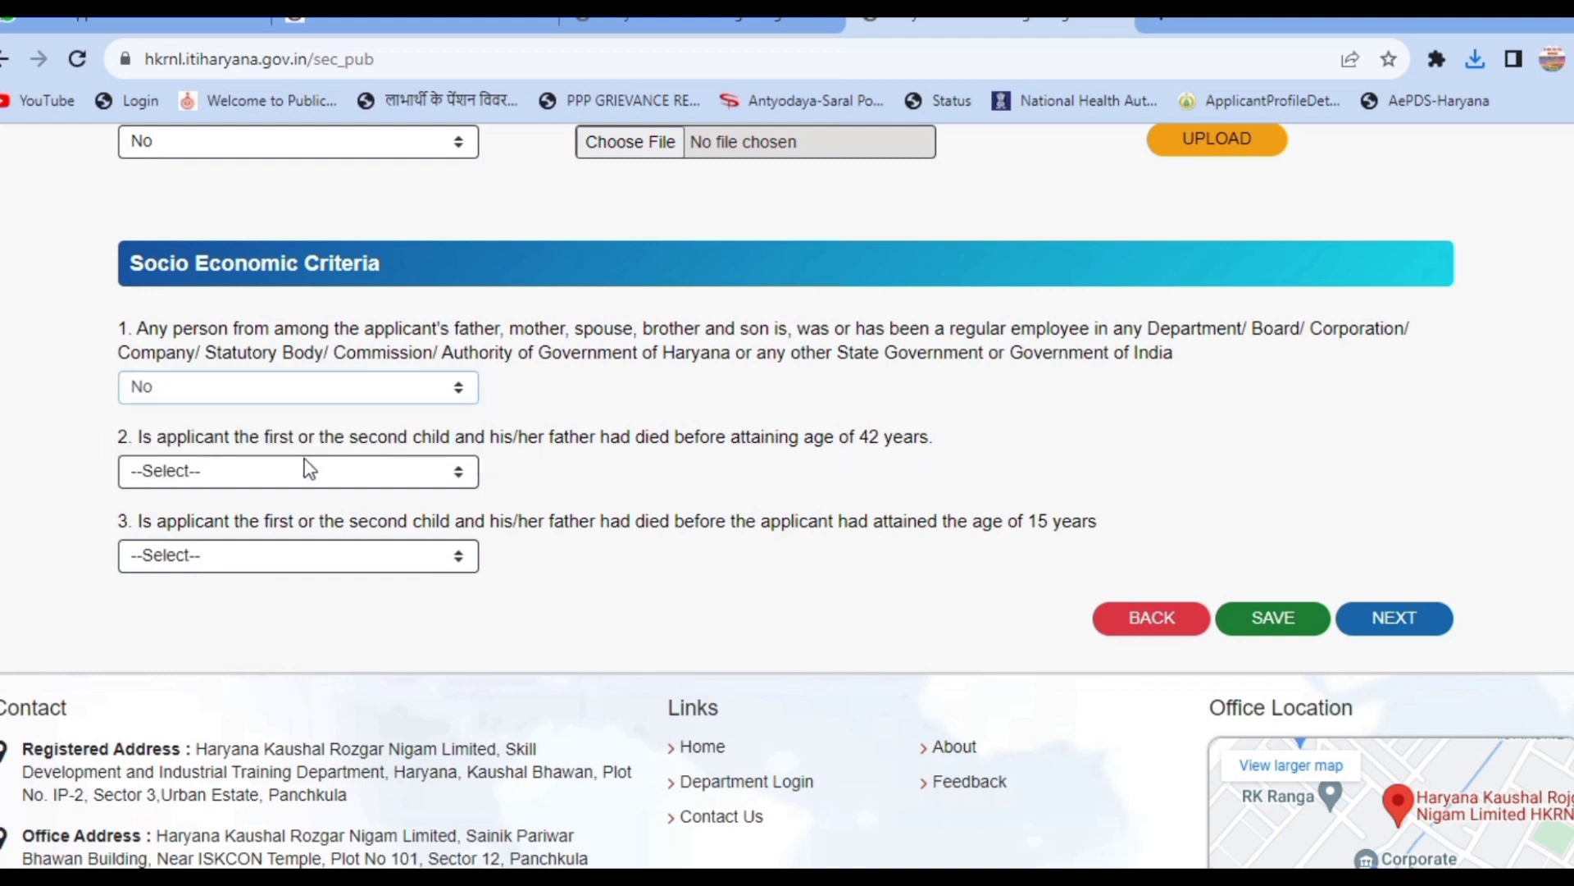
left_click(283, 474)
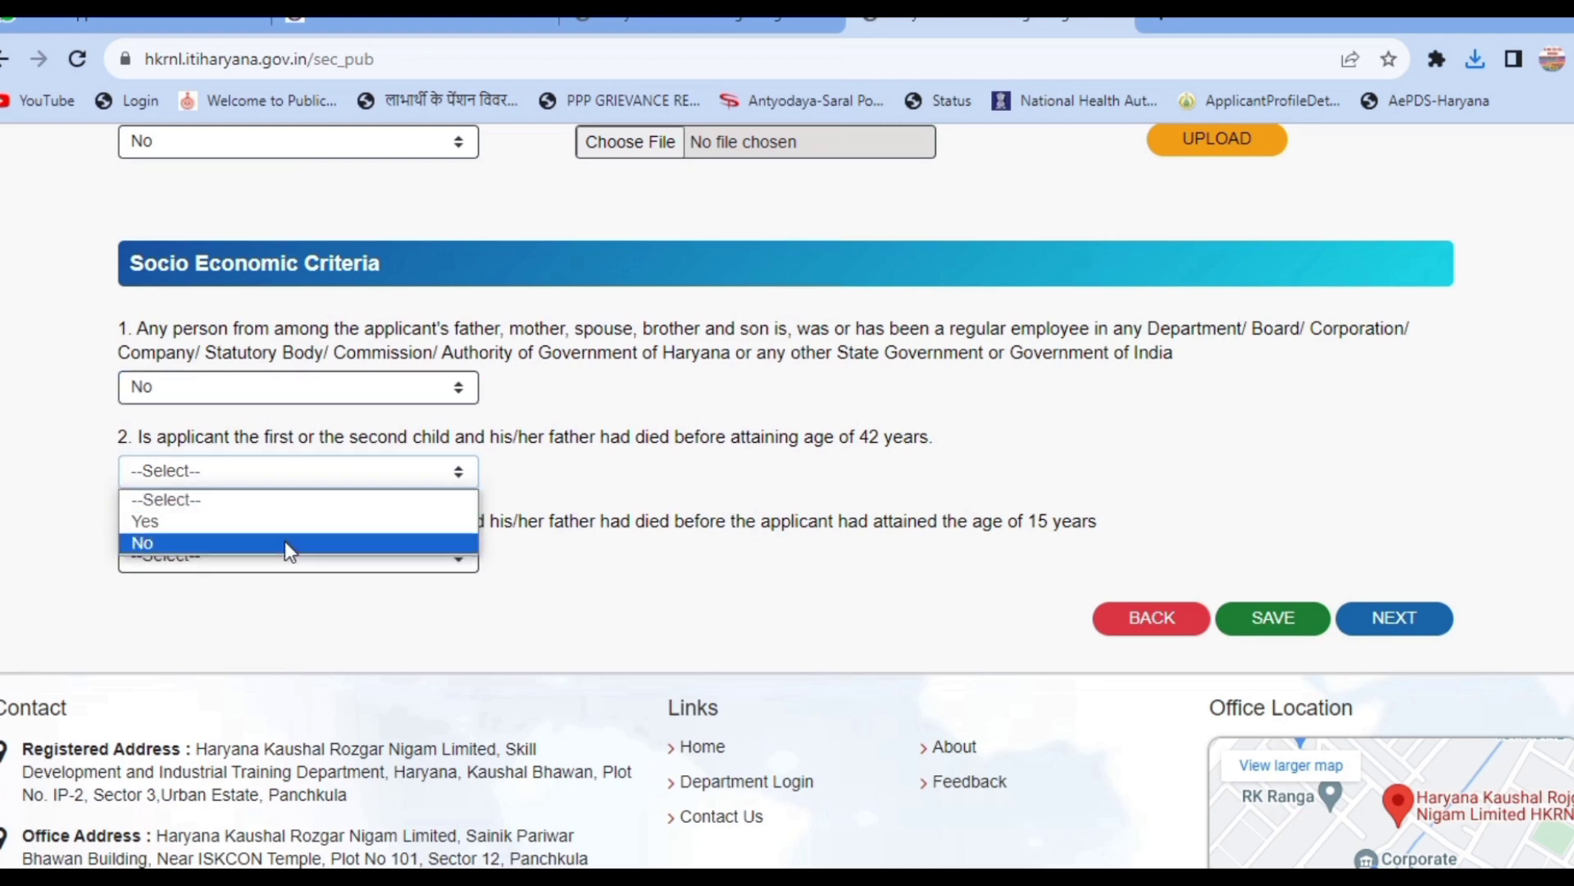
left_click(284, 541)
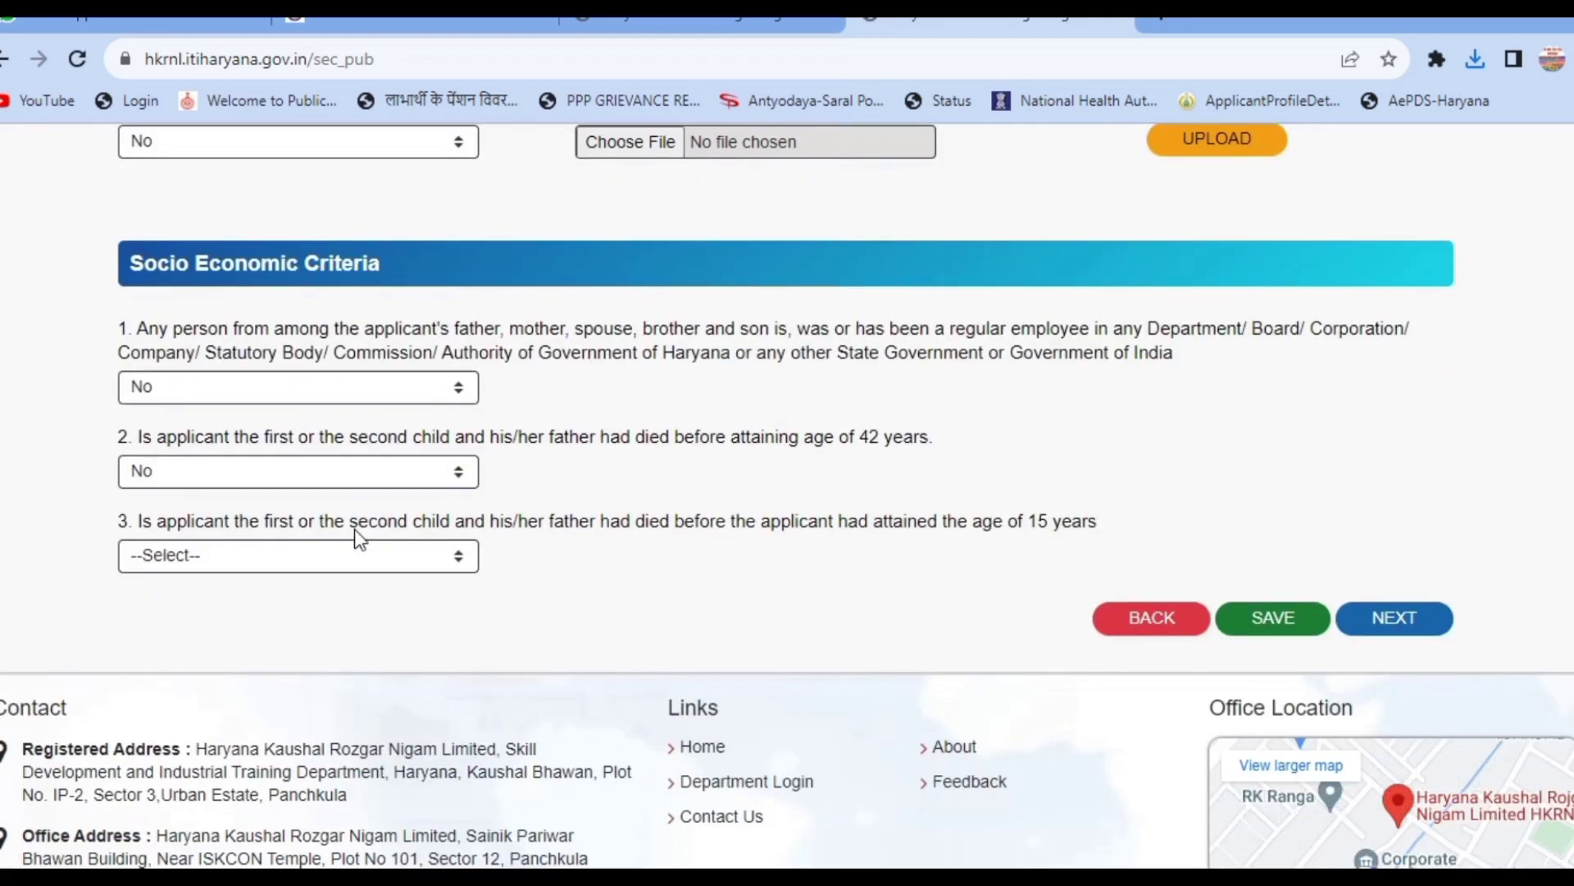
left_click(281, 551)
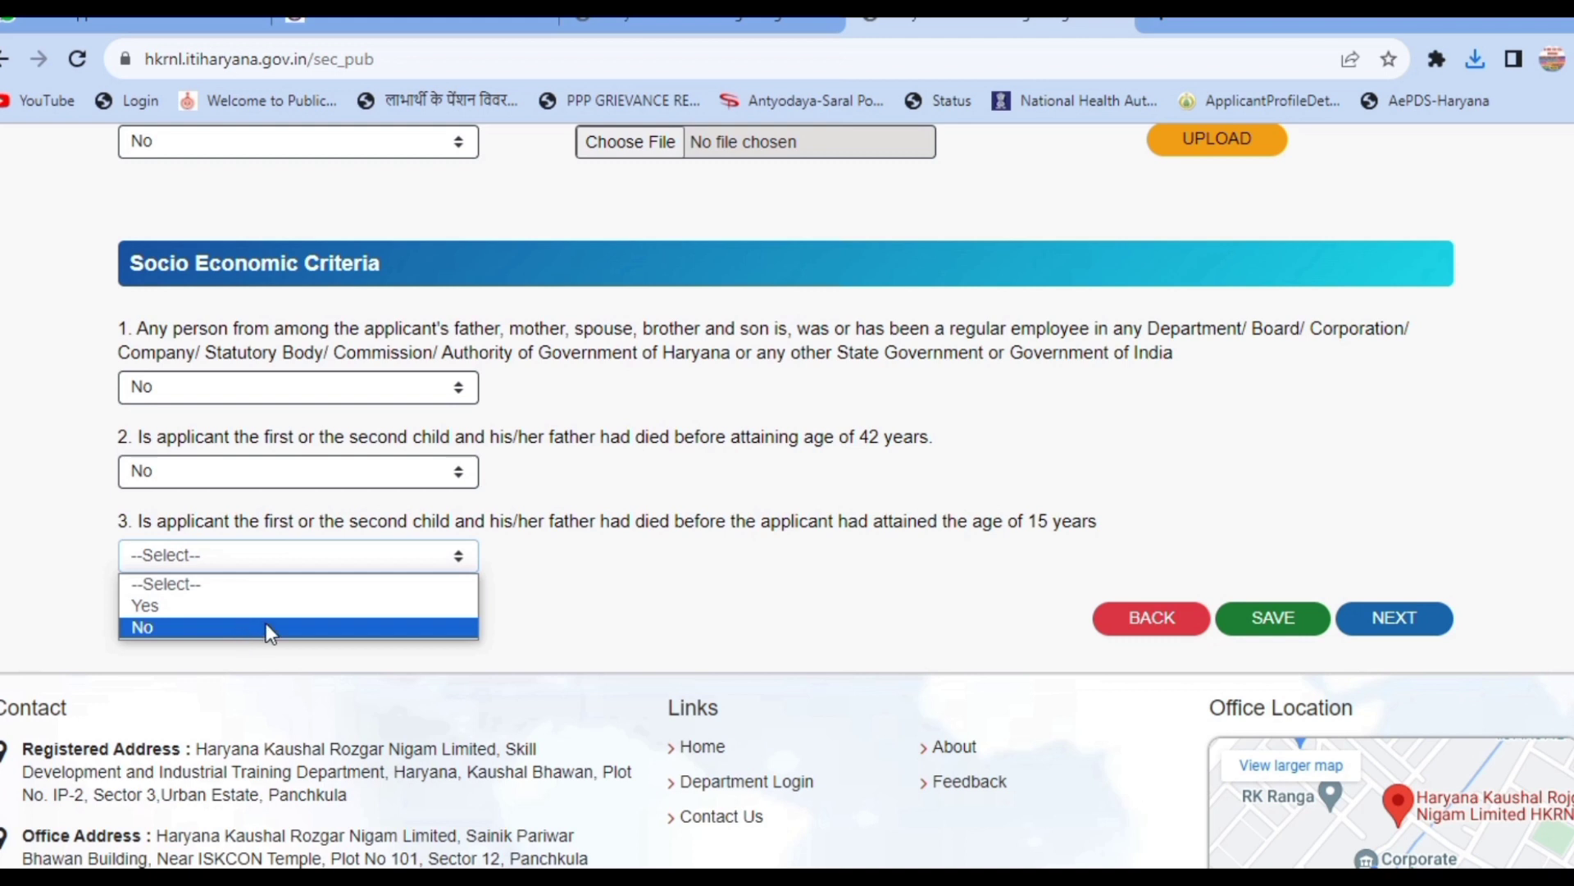
left_click(270, 633)
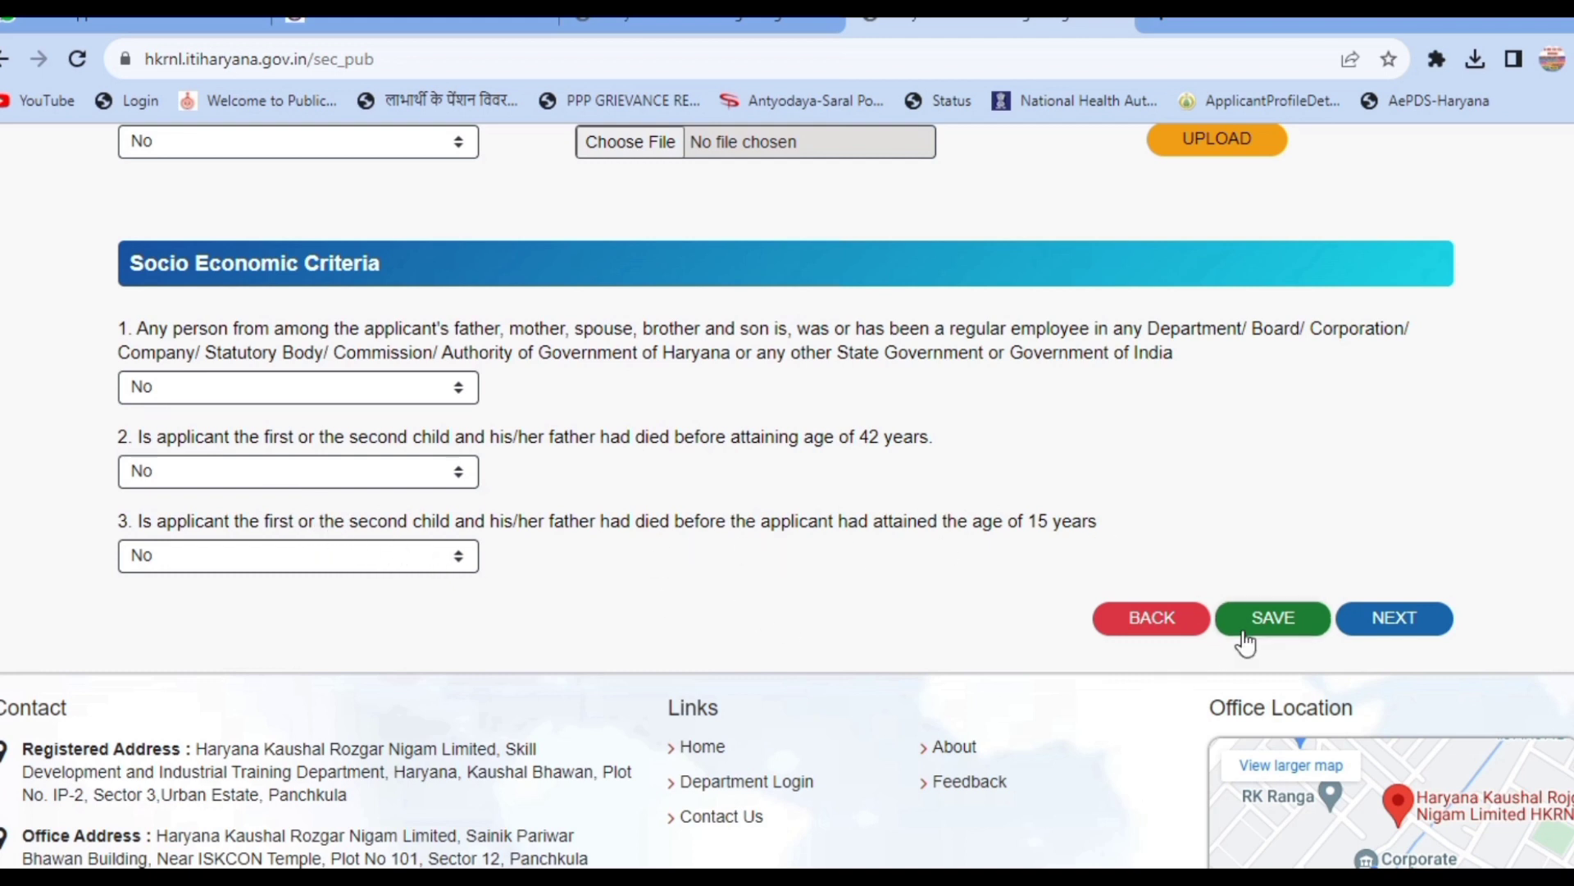
- Save the socio-economic answers, acknowledge the confirmation, and proceed to Step 4 Experience Details
left_click(1268, 632)
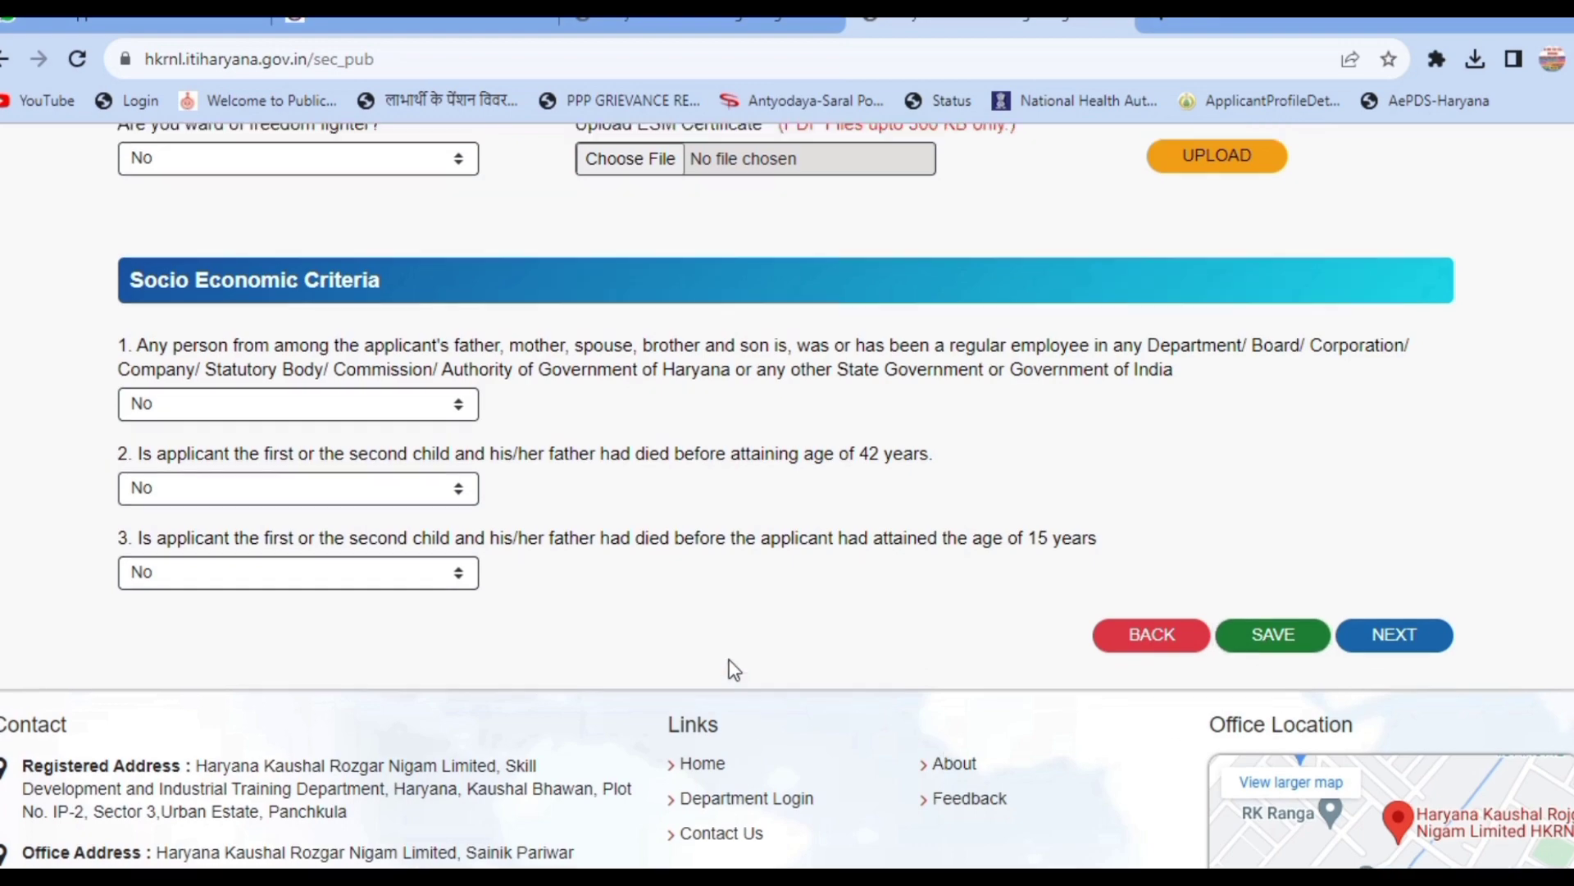
left_click(1276, 523)
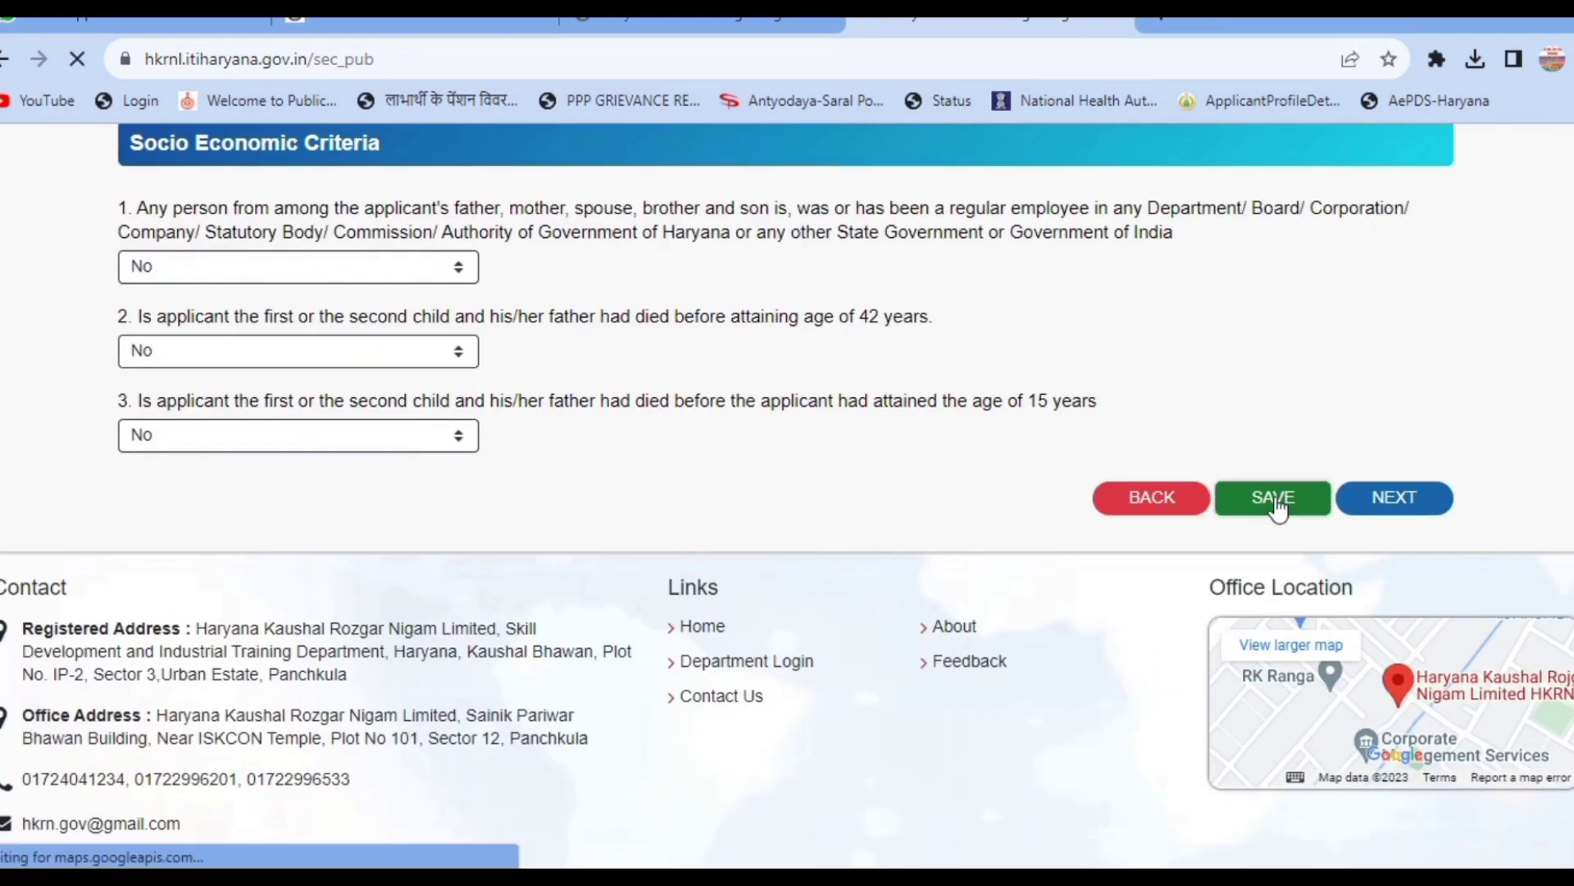
left_click(1037, 637)
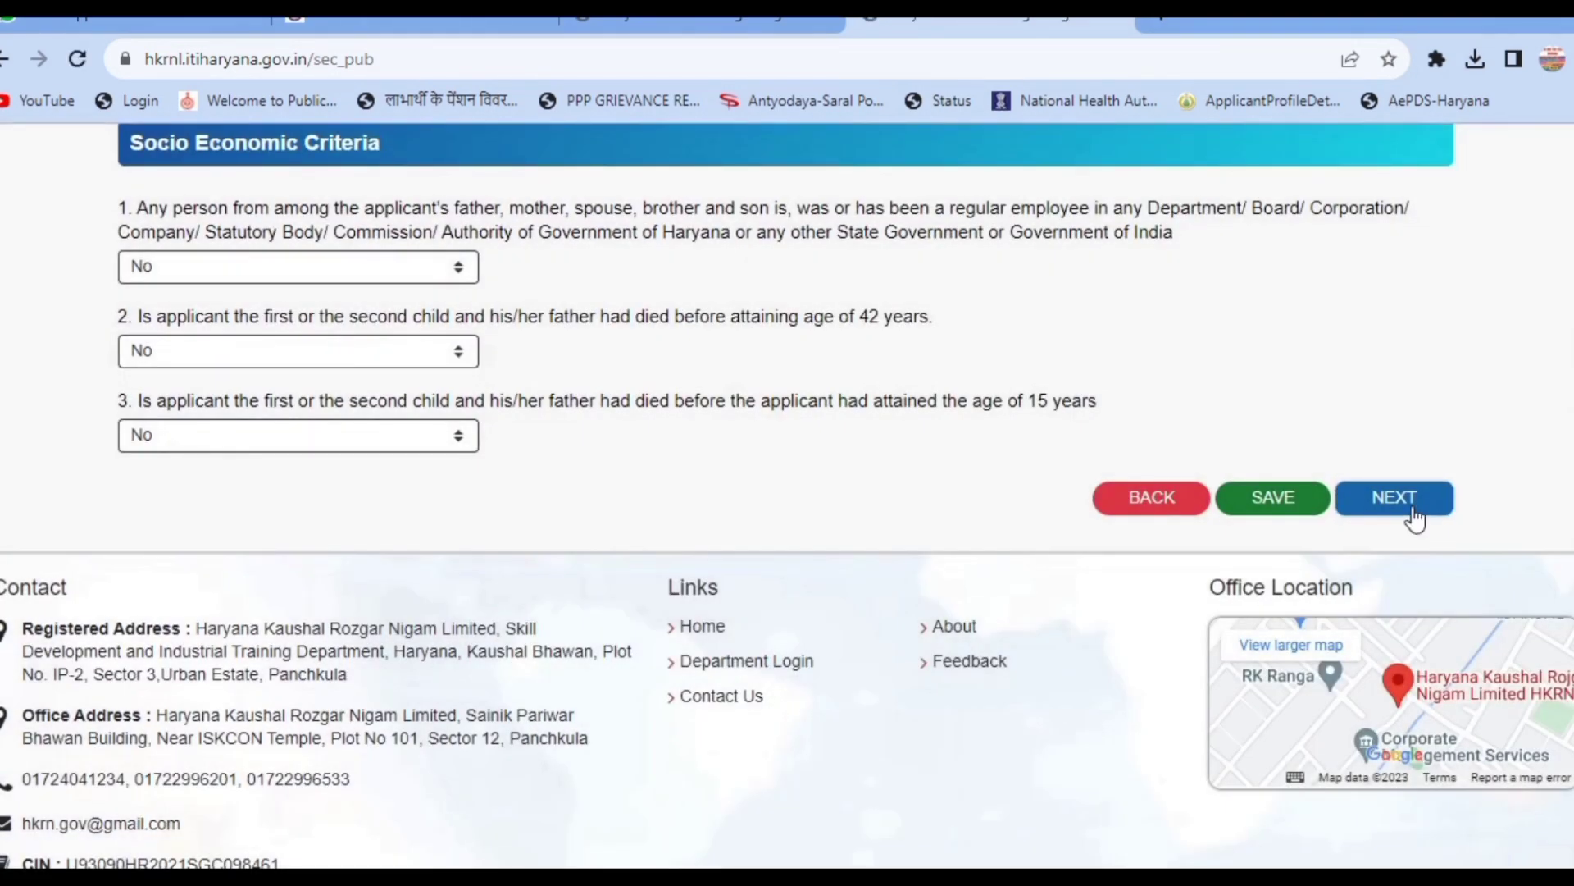
left_click(1412, 515)
scroll(321, 505, "down", 3)
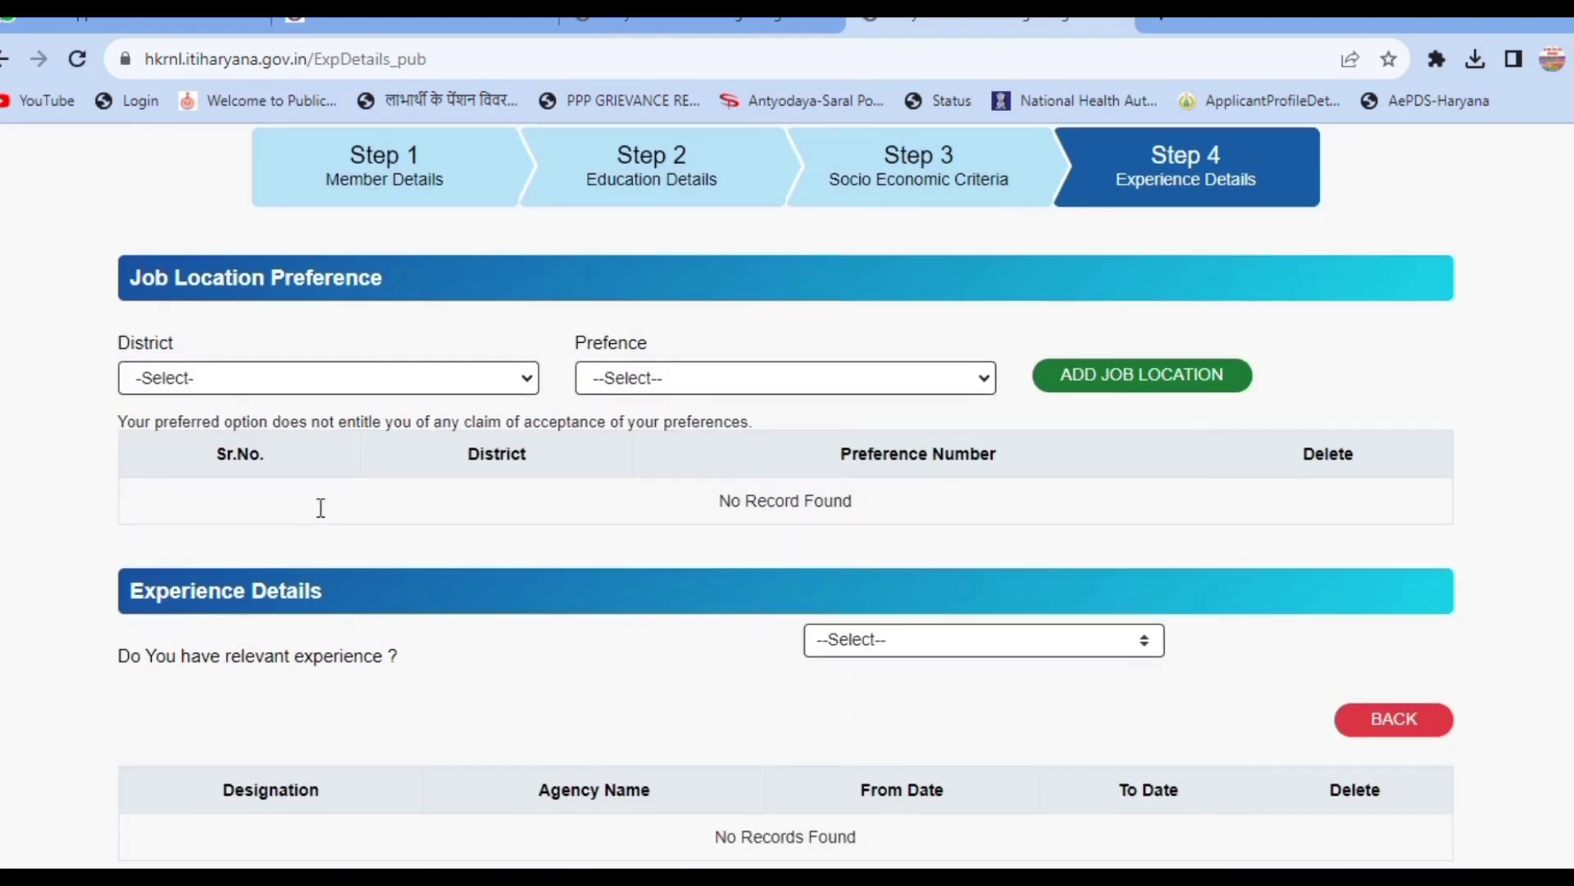
- Add Bhiwani as job location preference 1, then select the next district
left_click(195, 384)
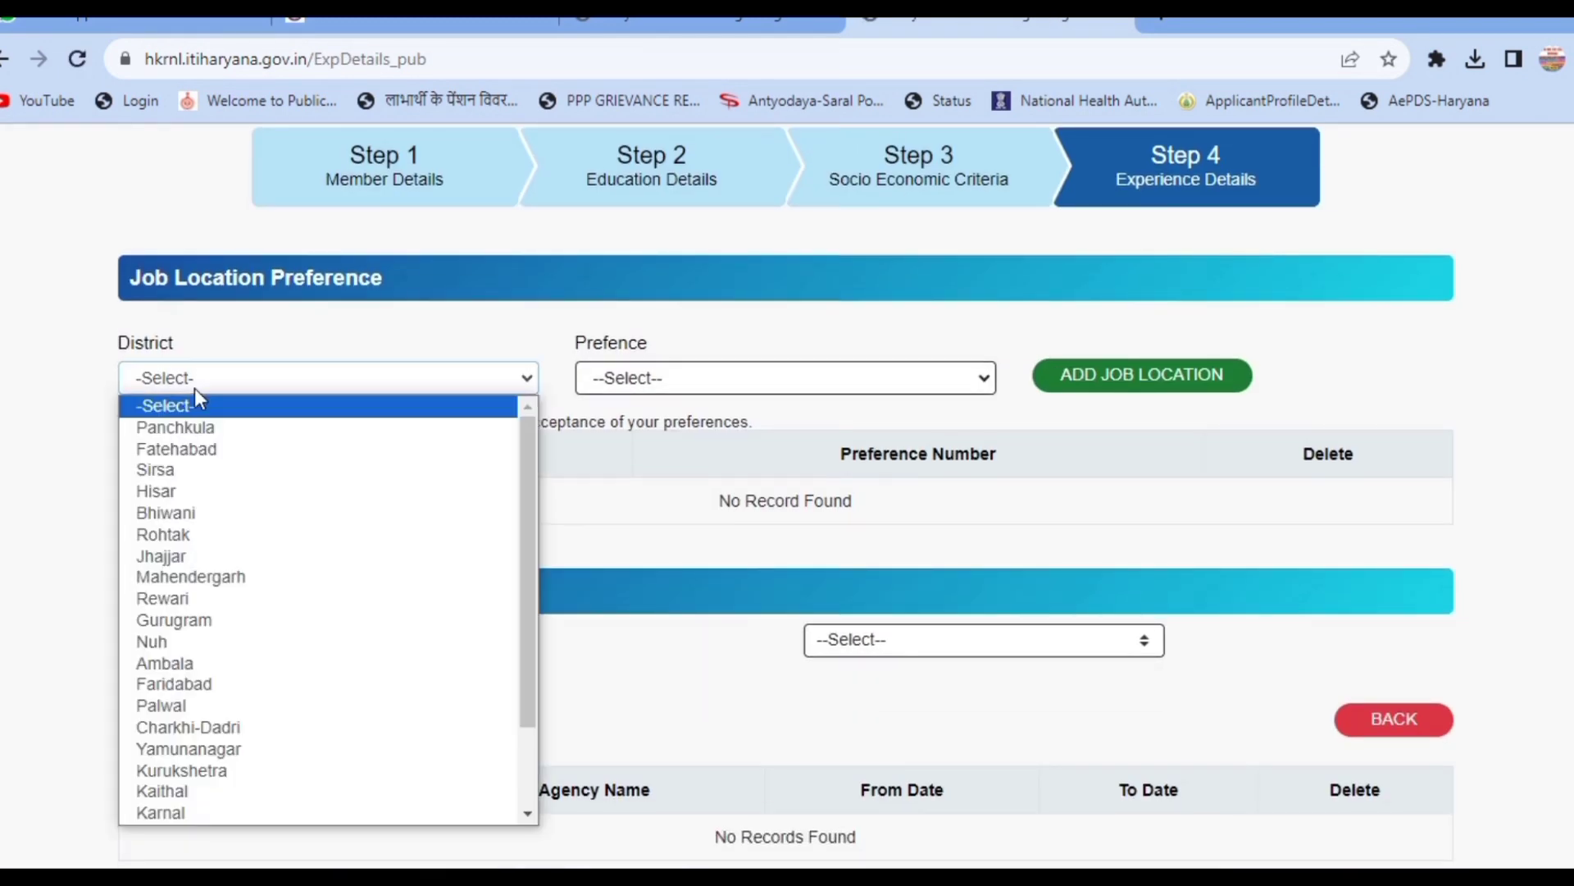
left_click(345, 513)
left_click(683, 377)
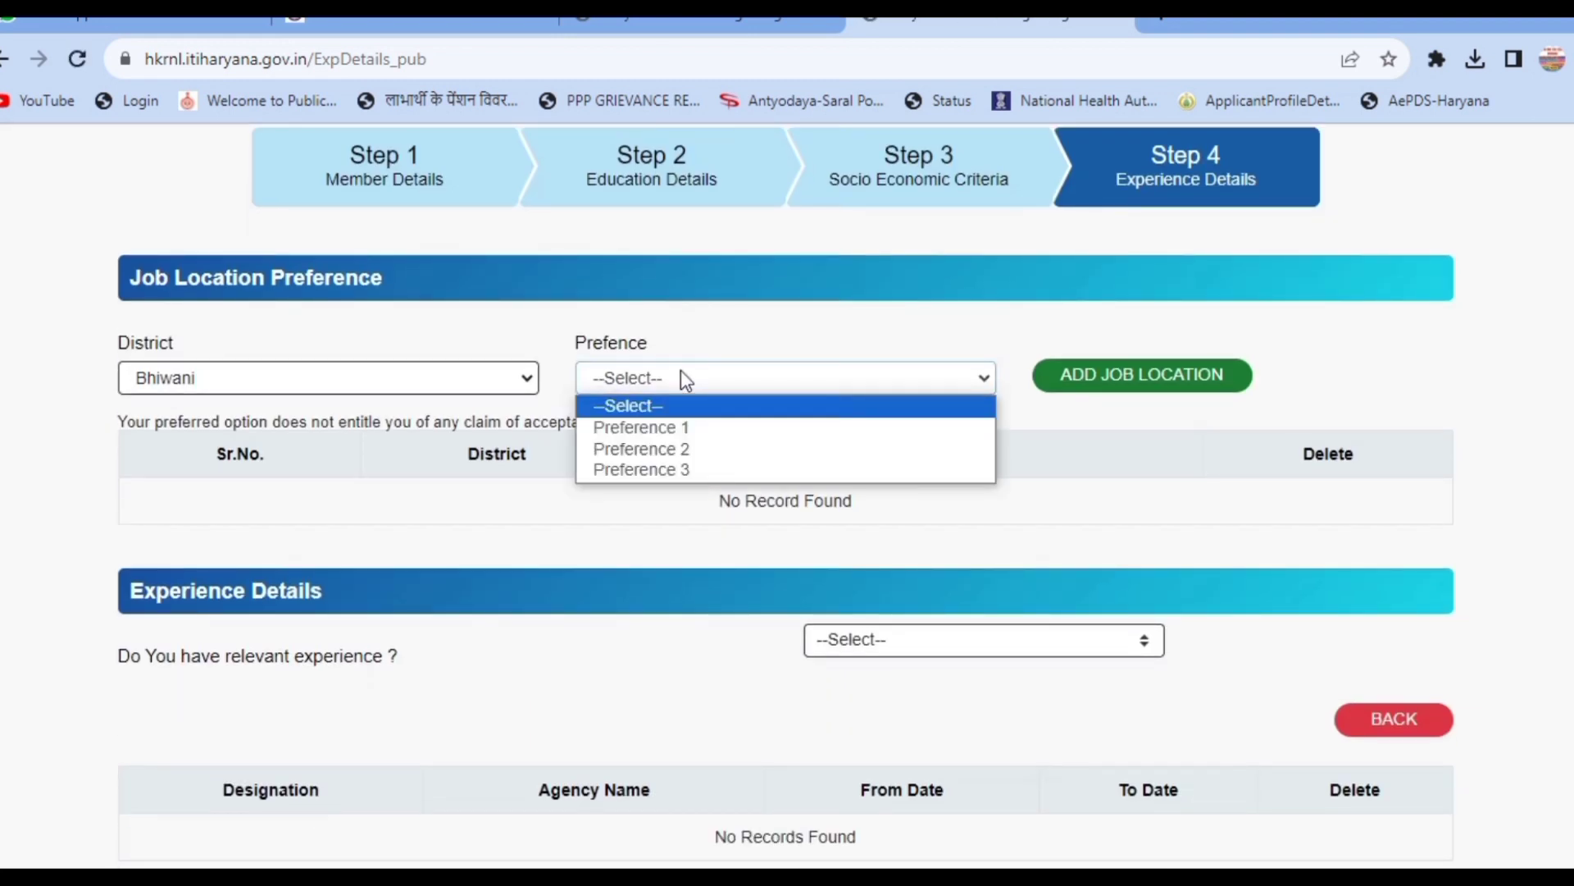
left_click(697, 427)
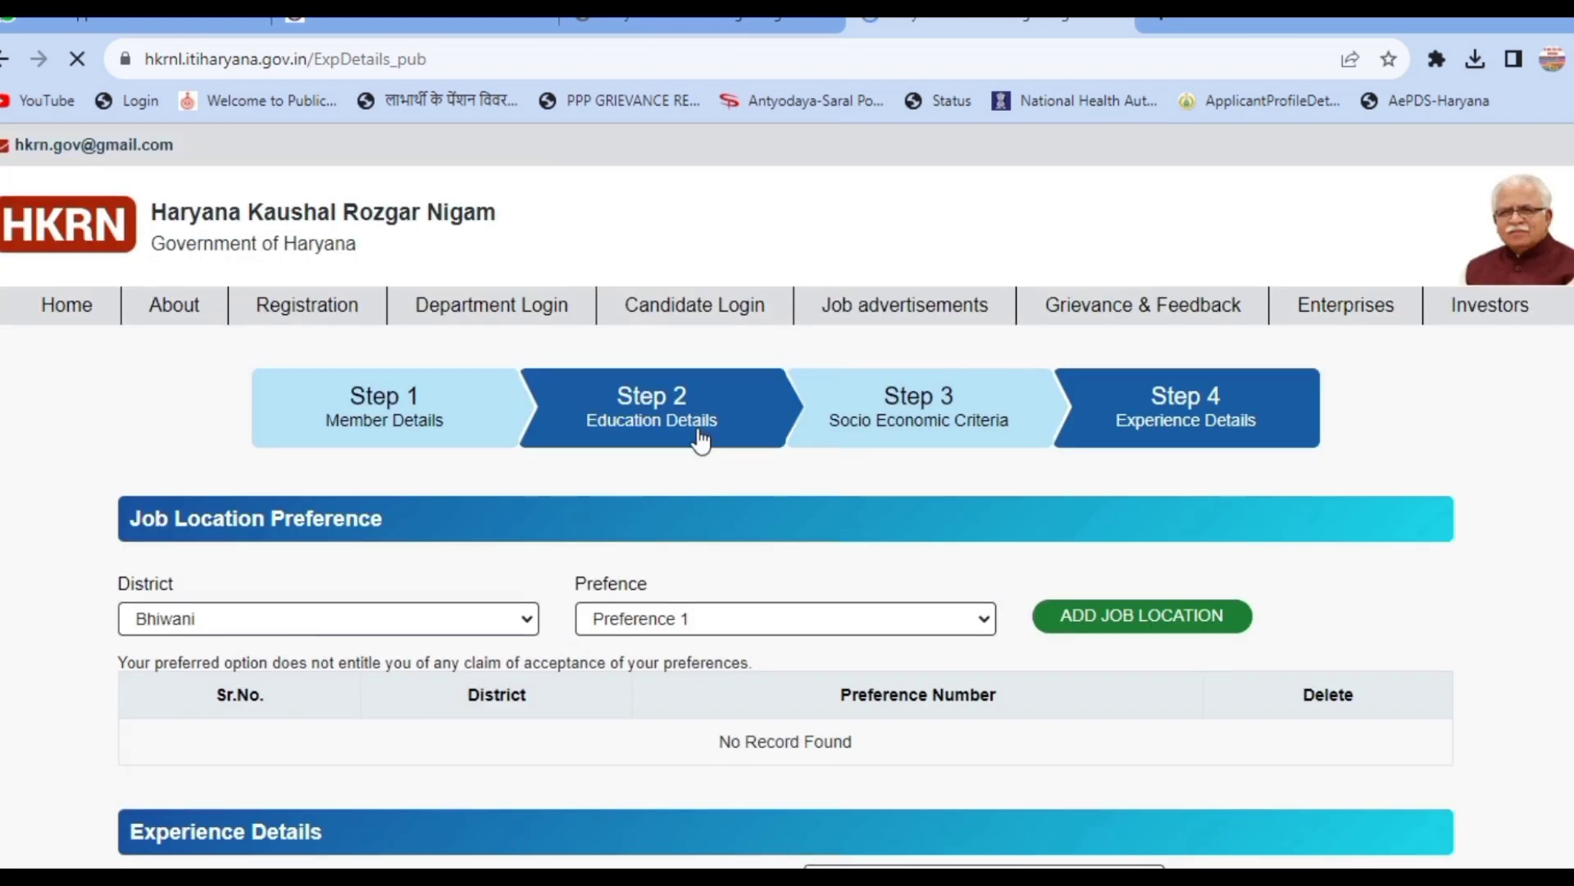
left_click(1100, 392)
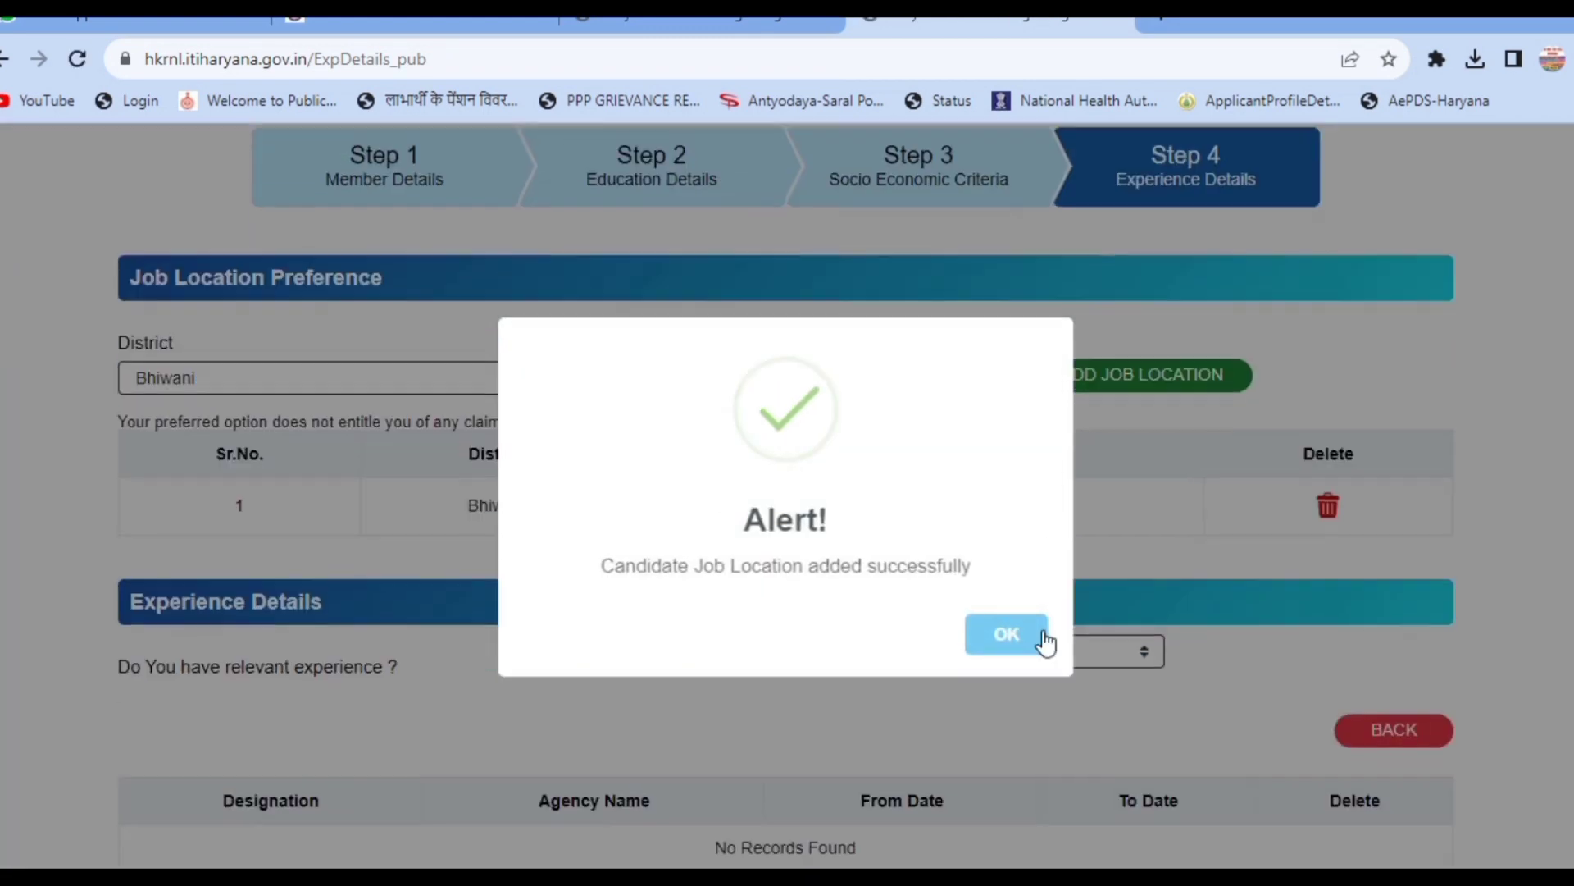
left_click(1025, 638)
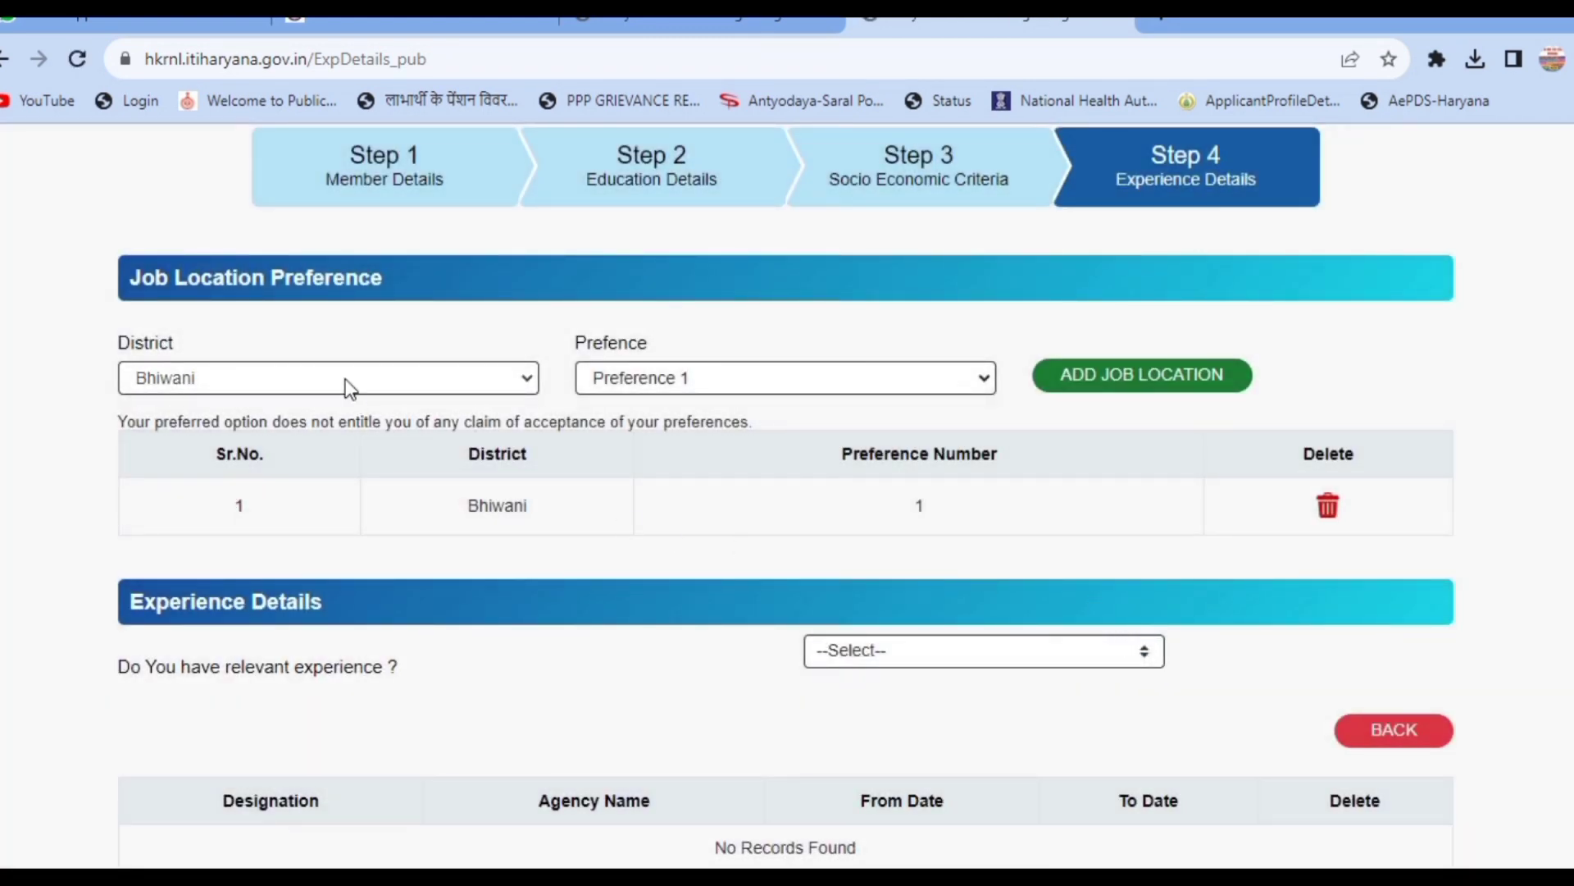
left_click(346, 382)
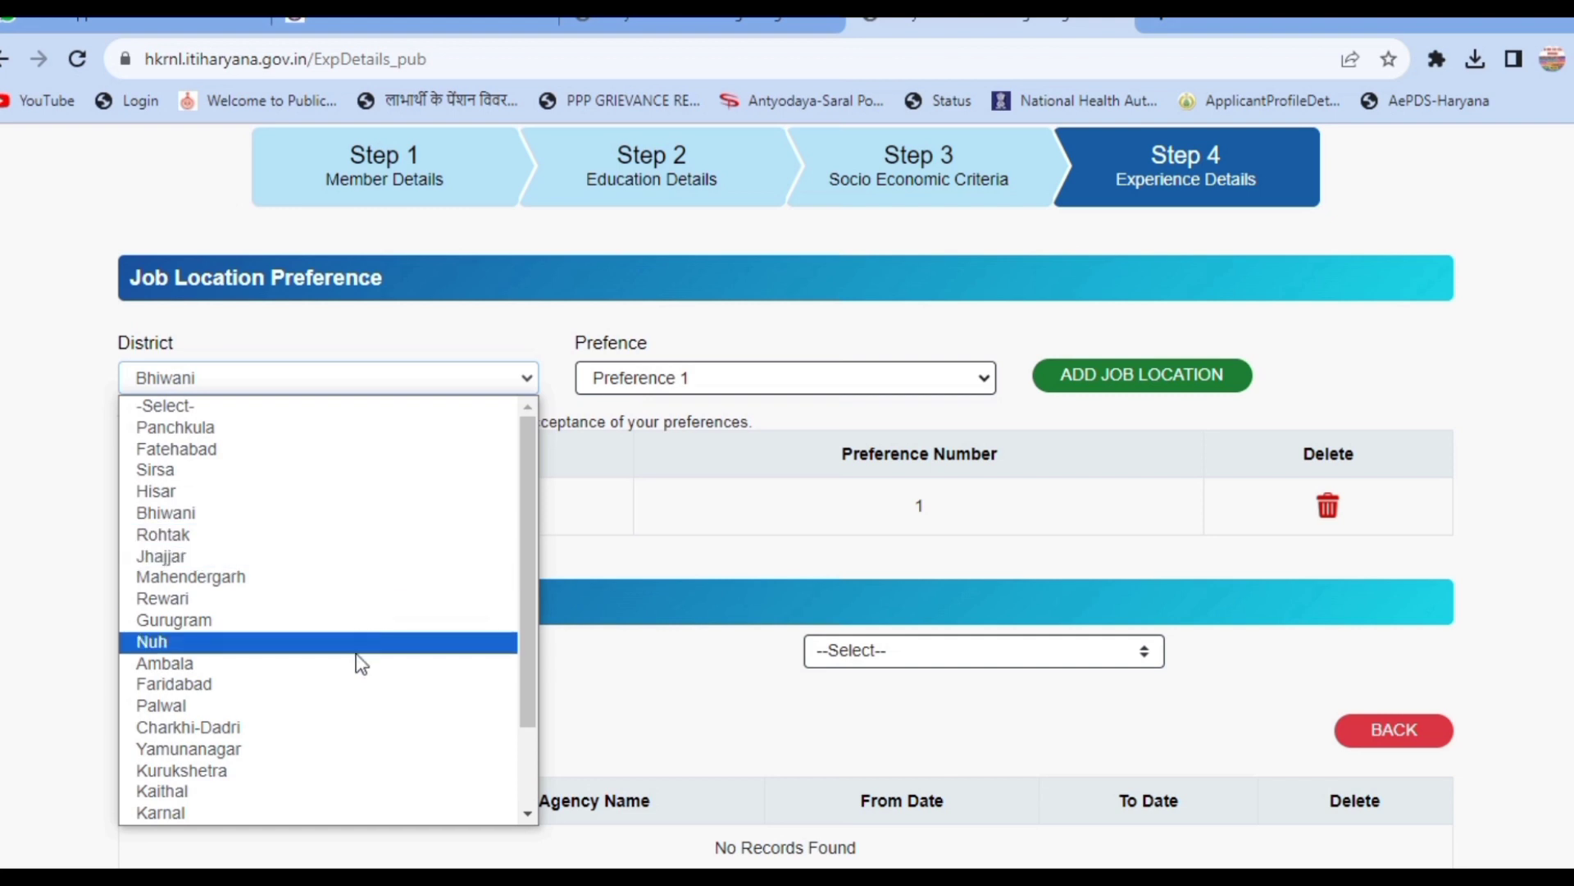
left_click(348, 727)
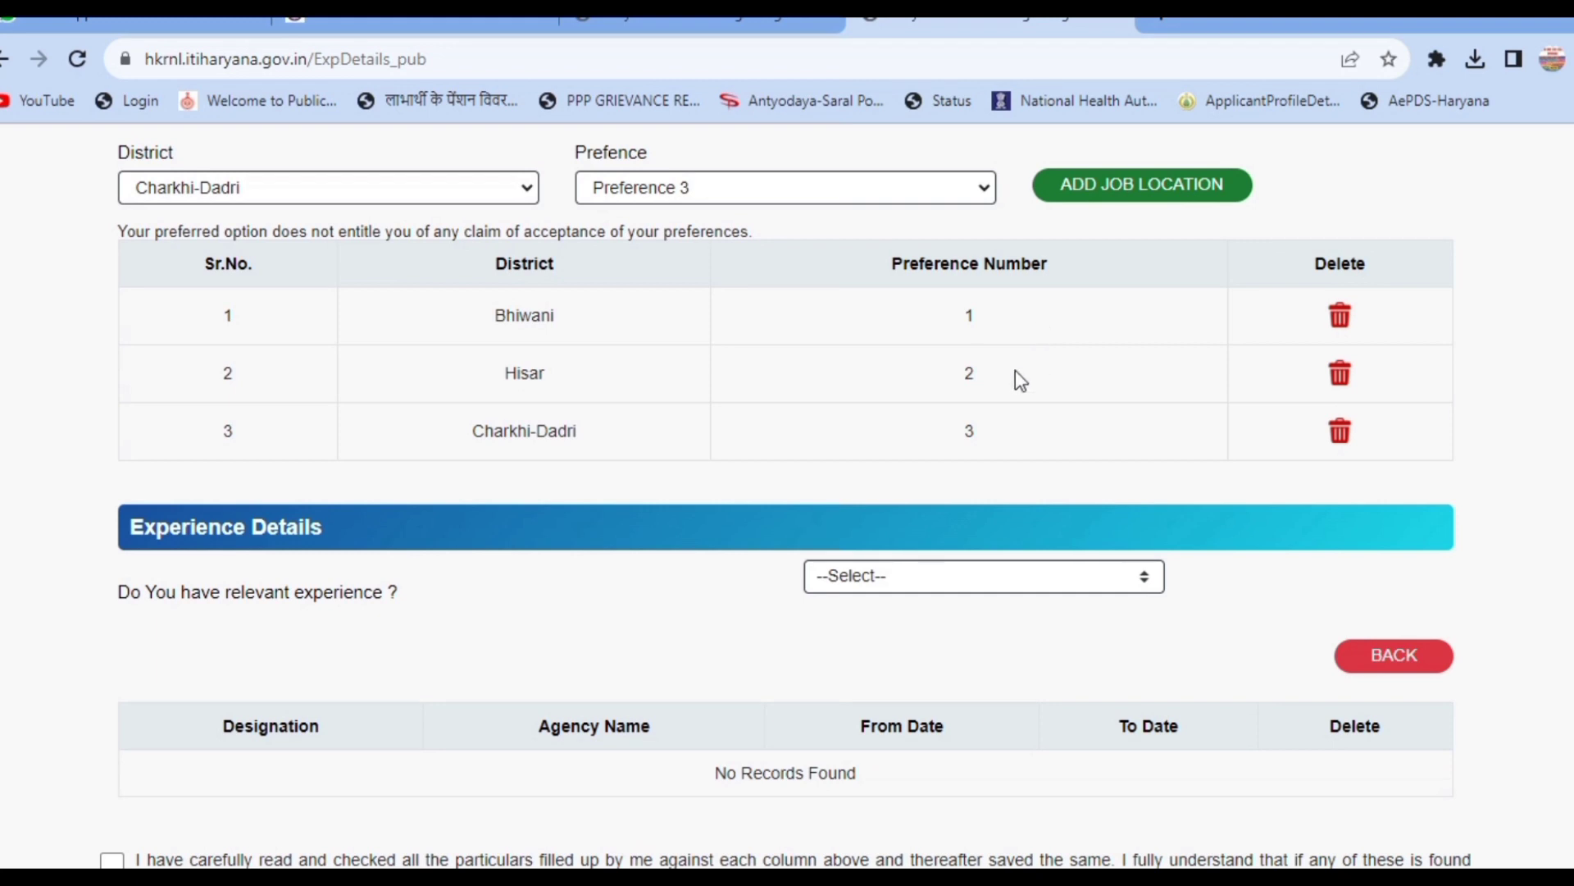
- Answer No to relevant experience, briefly switching to Yes before settling back on No
scroll(1015, 373, "down", 1)
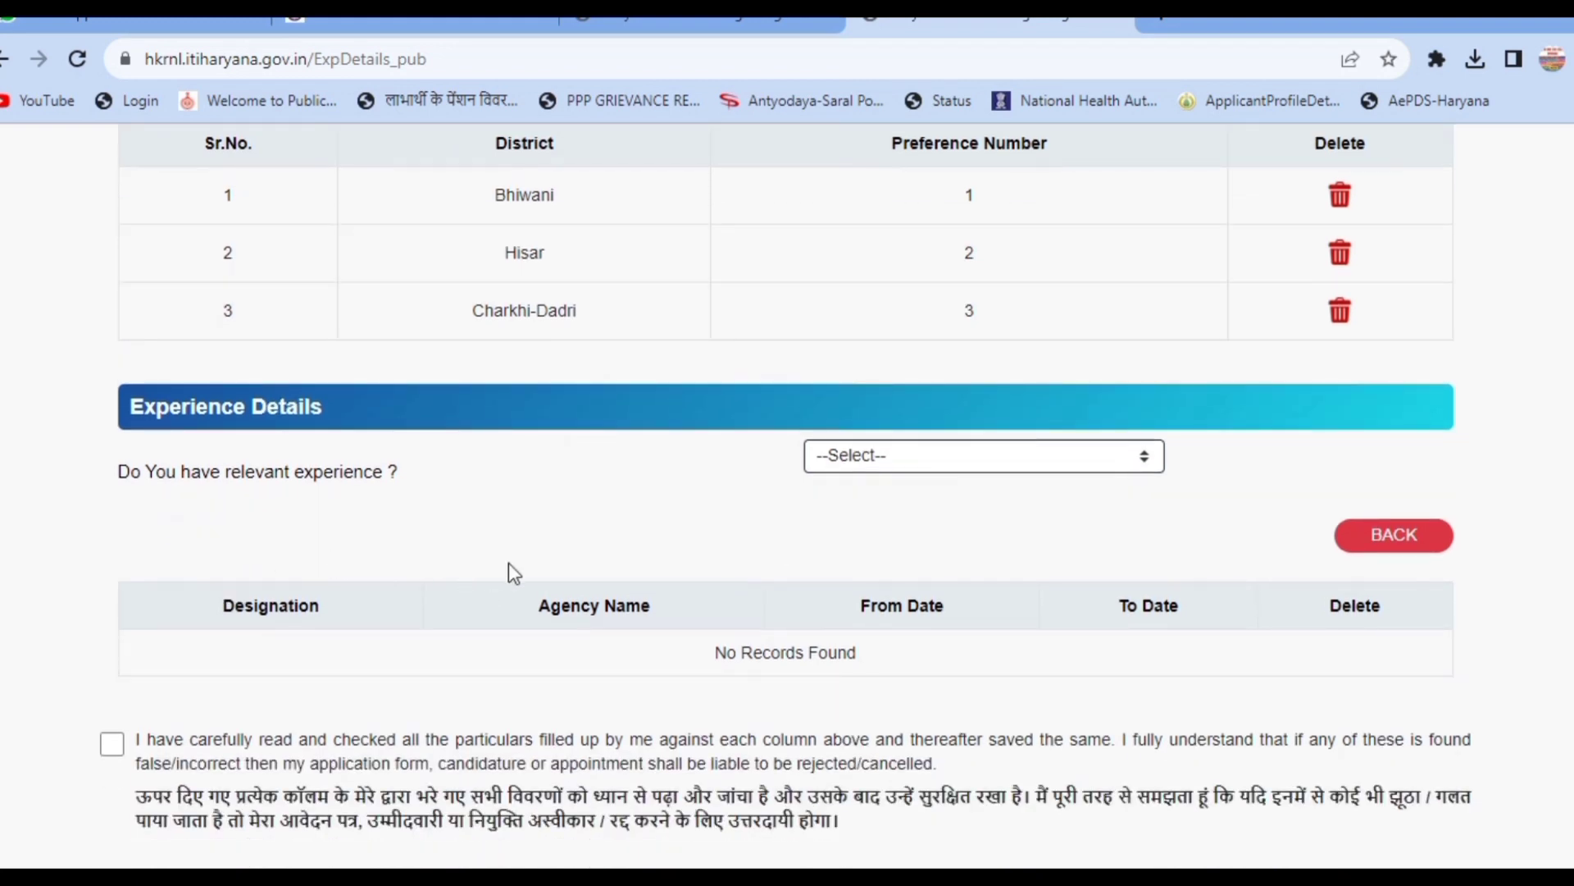
left_click(948, 454)
left_click(918, 528)
scroll(559, 498, "up", 1)
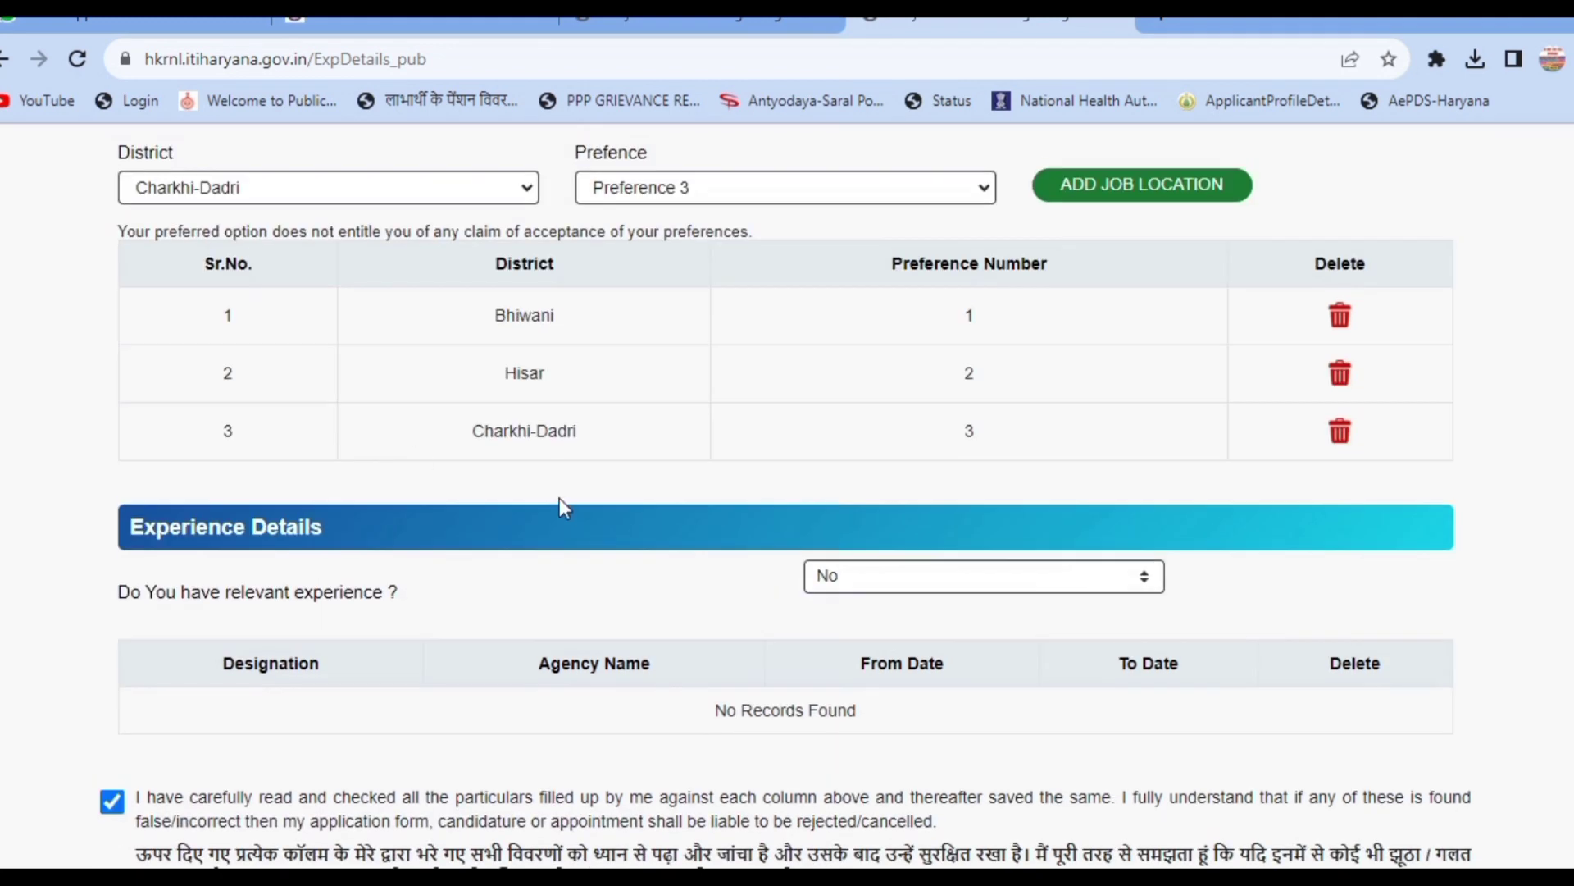
left_click(903, 584)
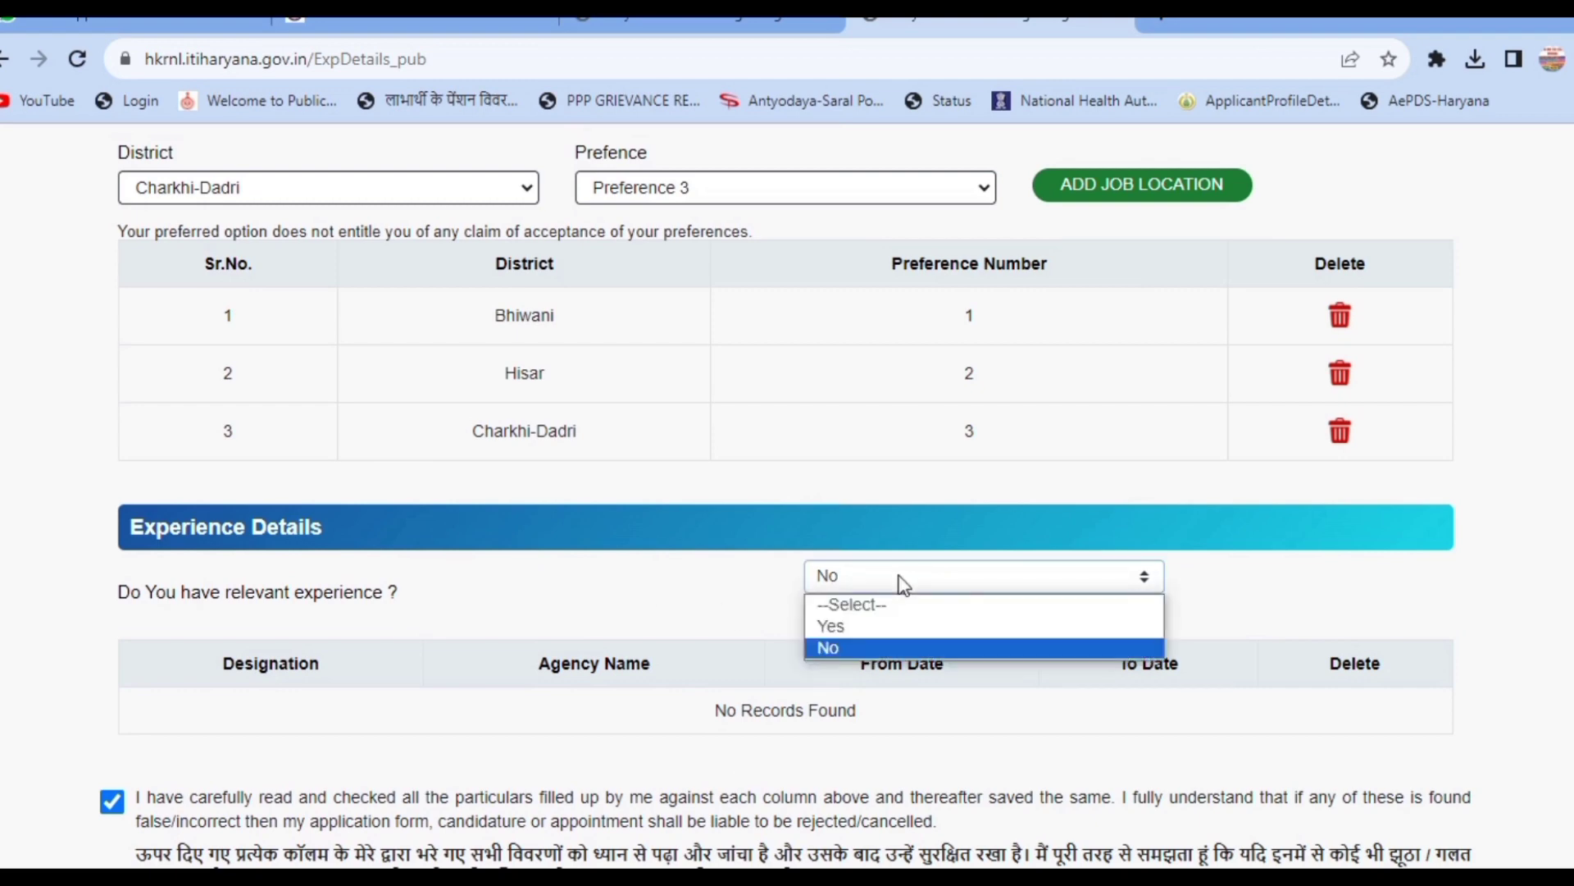
left_click(884, 618)
scroll(633, 653, "down", 7)
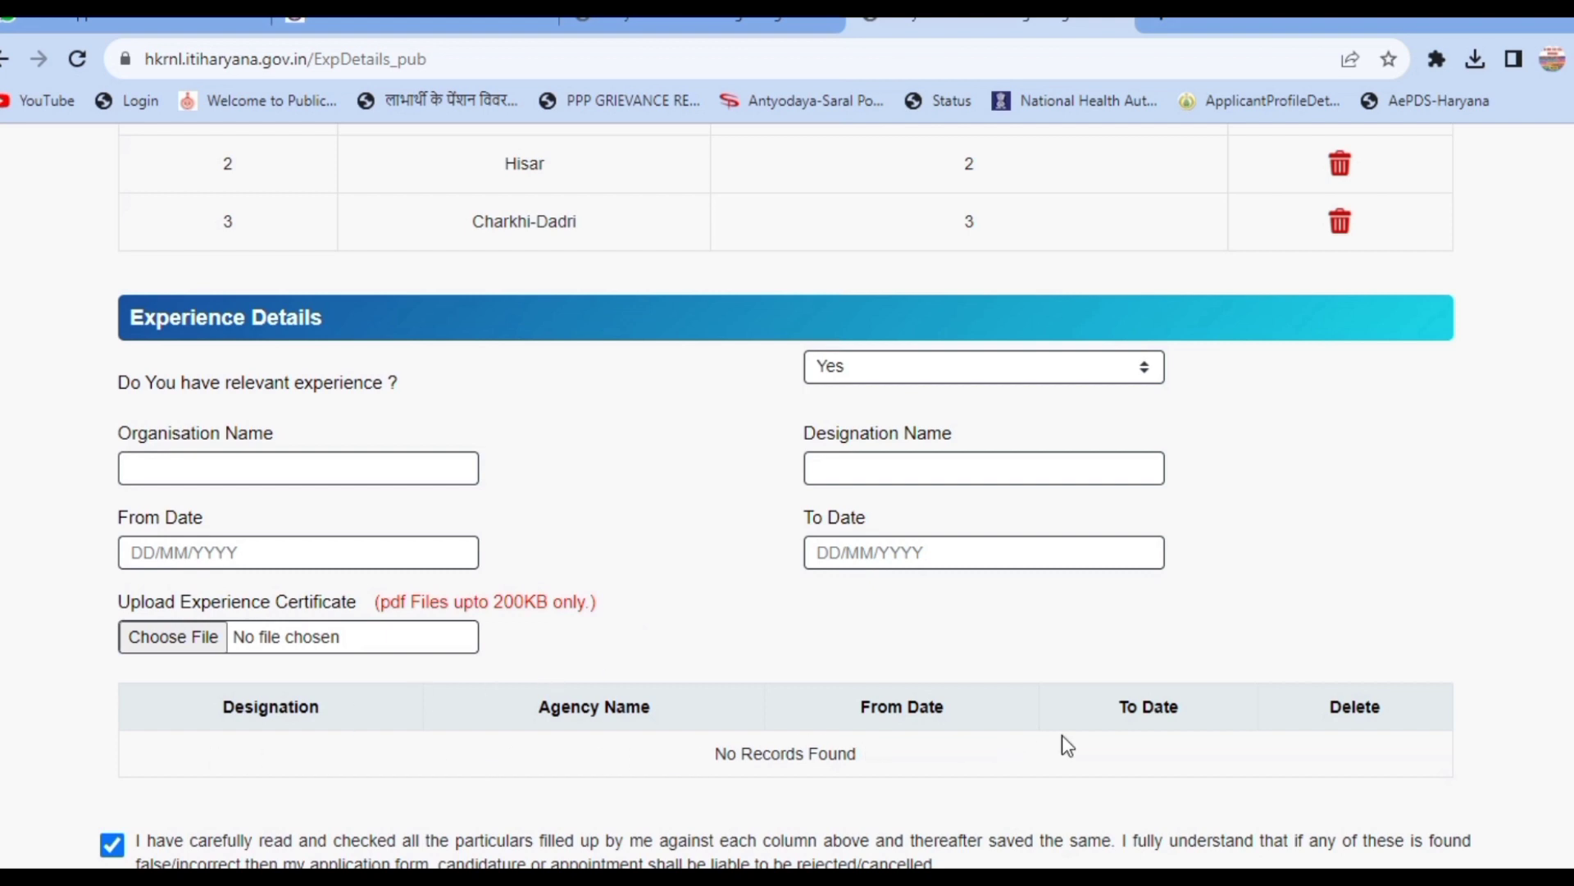
scroll(654, 647, "up", 4)
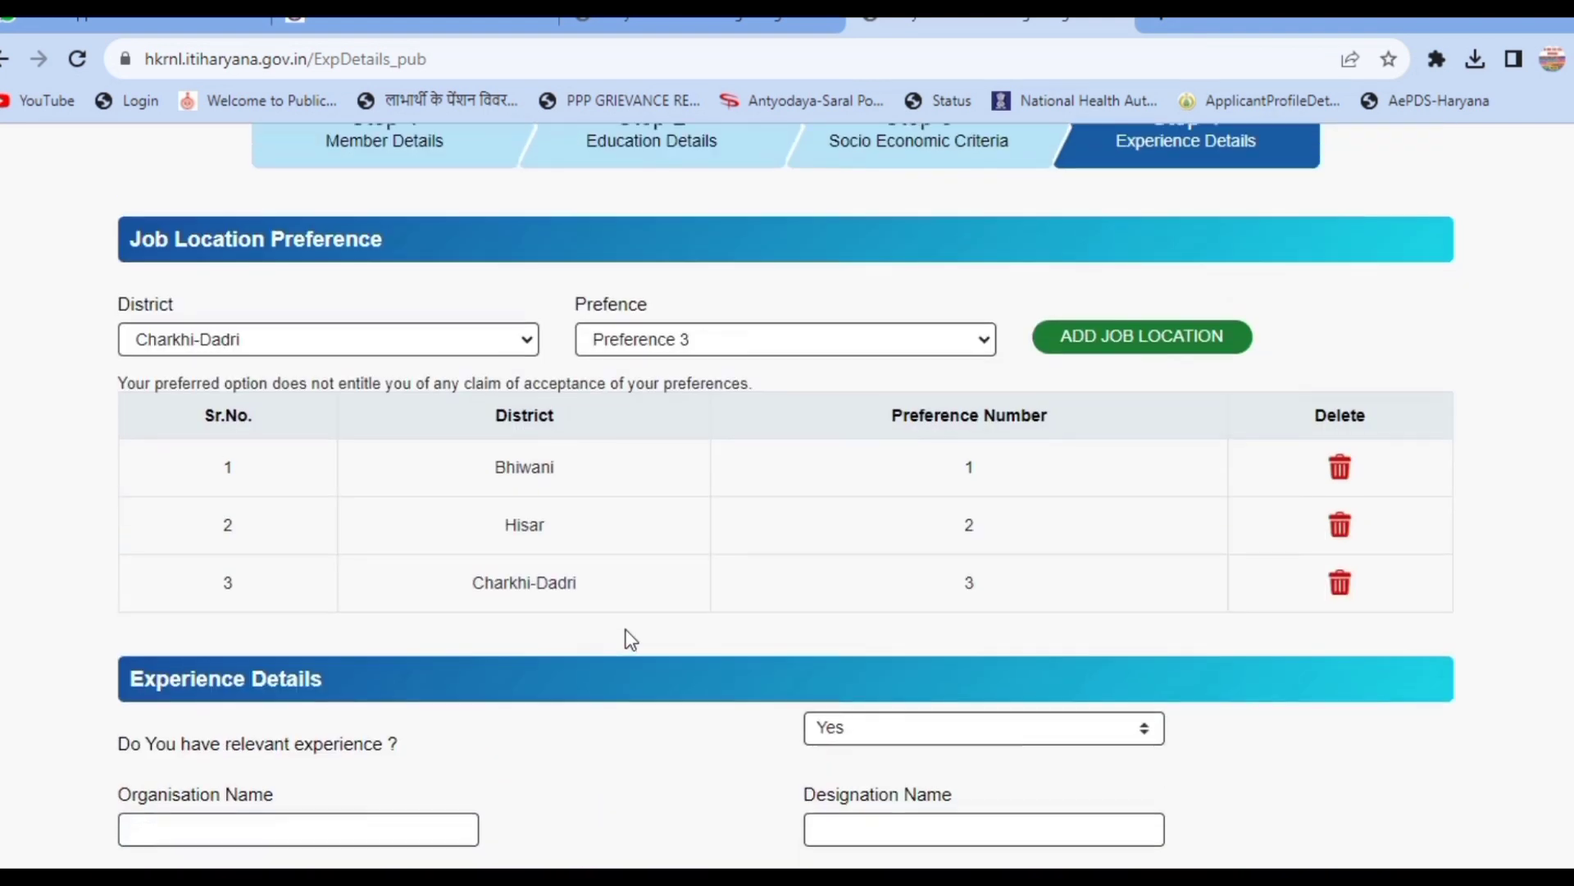
scroll(626, 637, "down", 4)
left_click(875, 362)
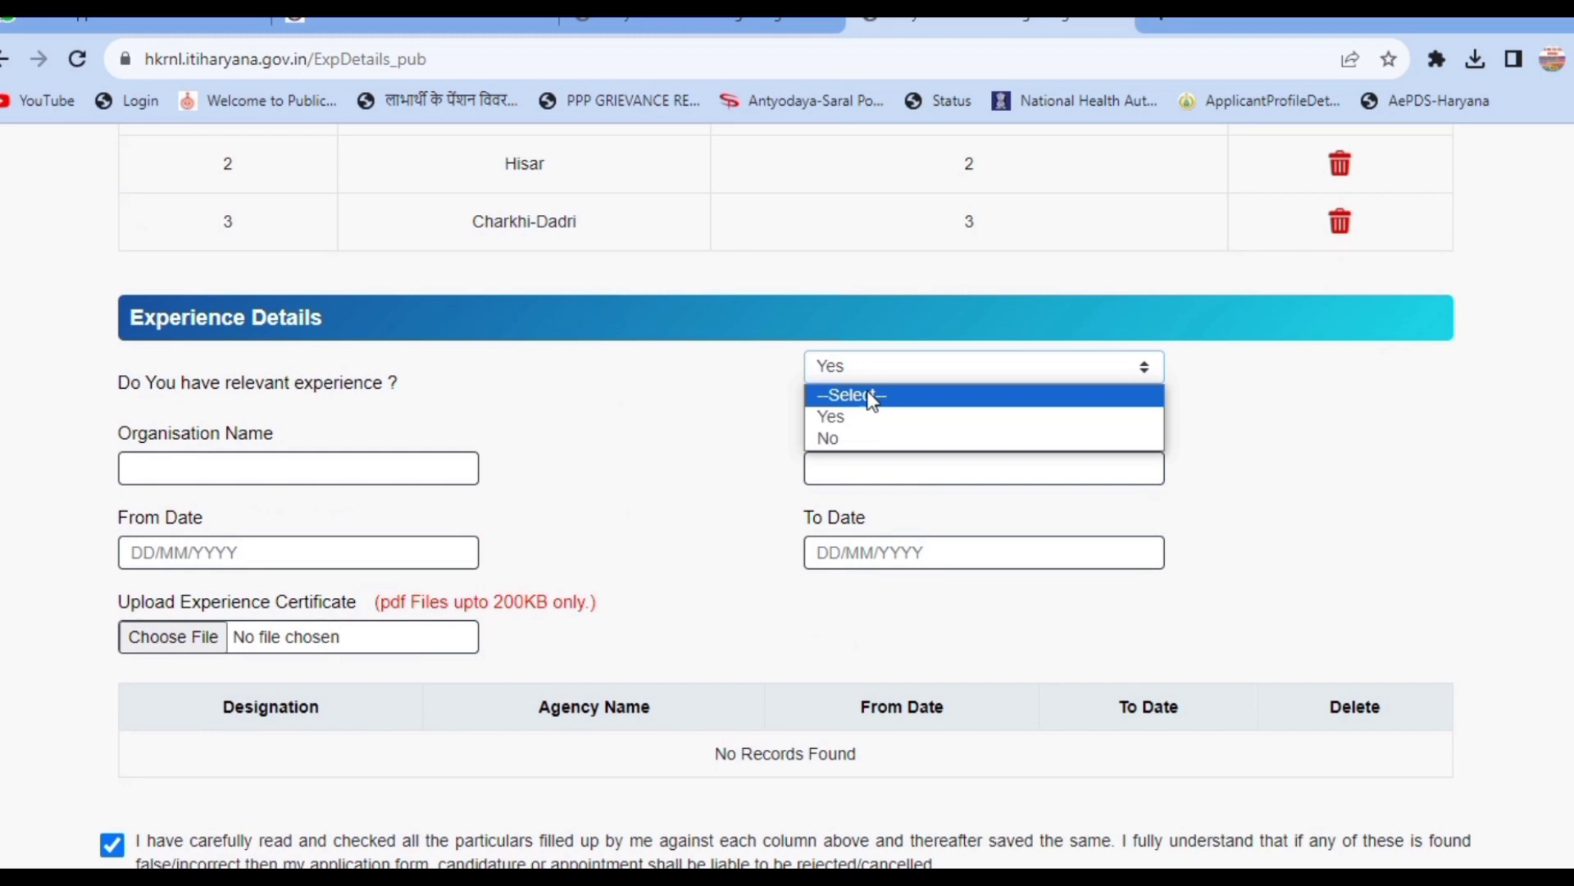
left_click(854, 441)
scroll(854, 457, "down", 6)
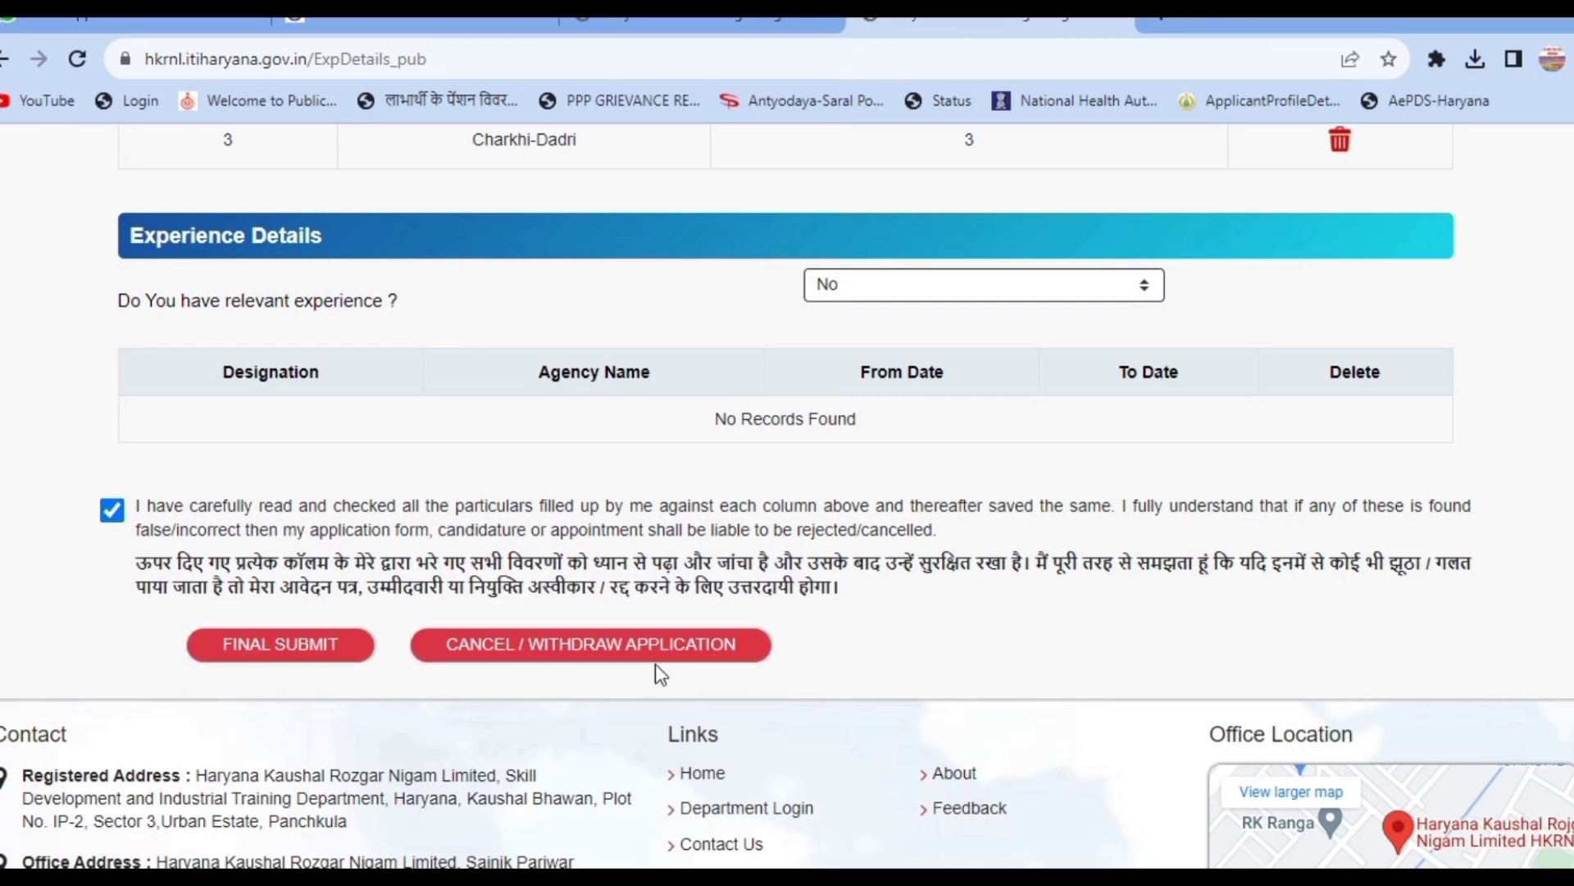
- Final-submit the application, dismiss the payment-not-received alert, and proceed to pay the fee
left_click(303, 656)
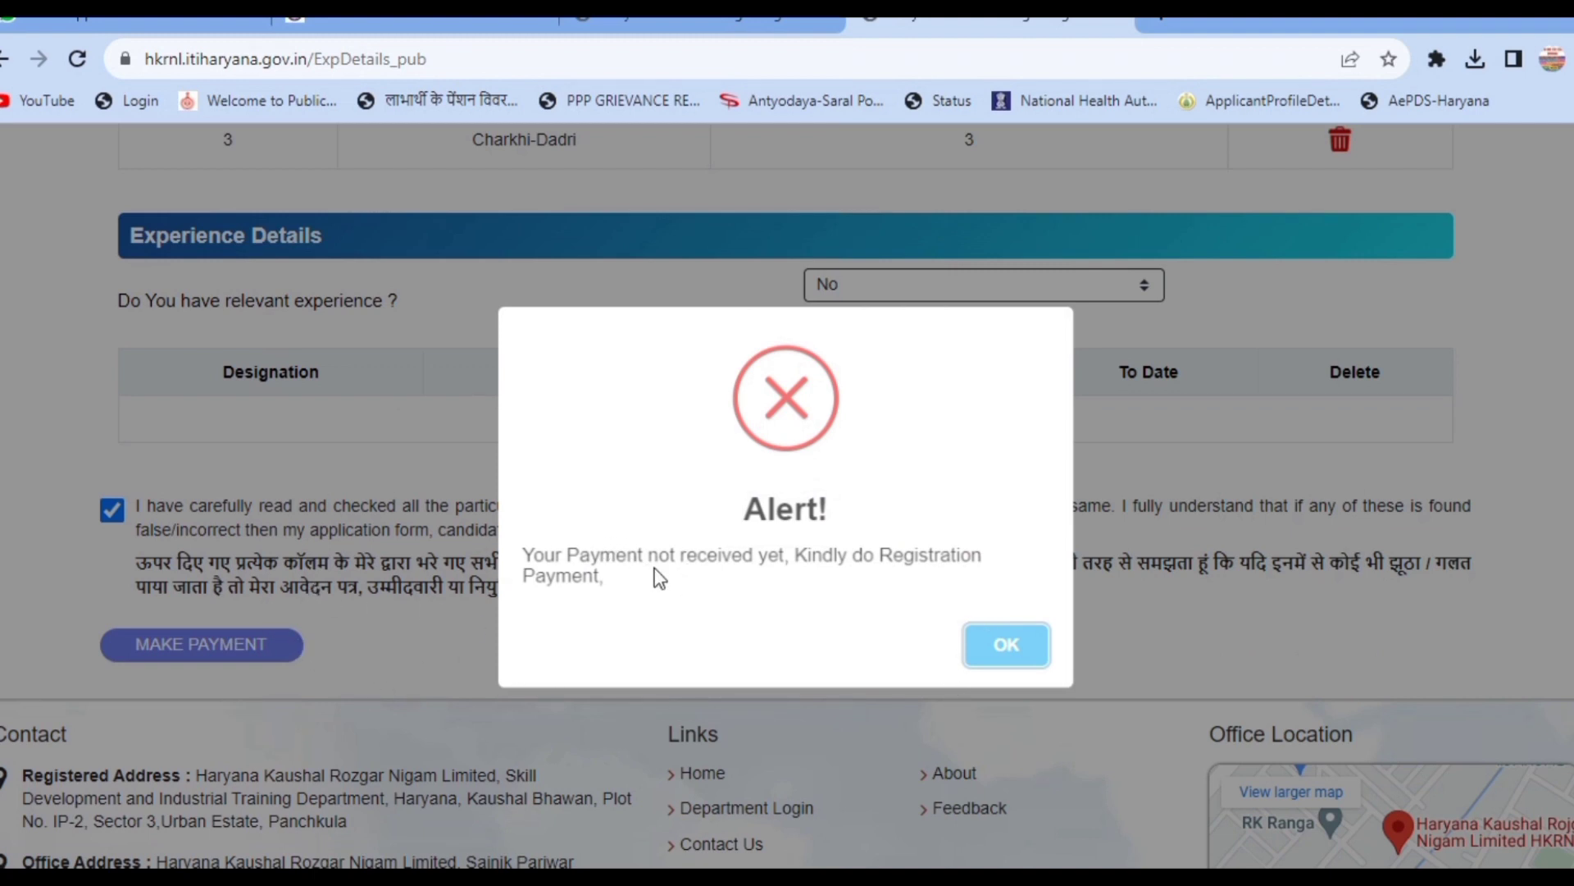
left_click(1016, 656)
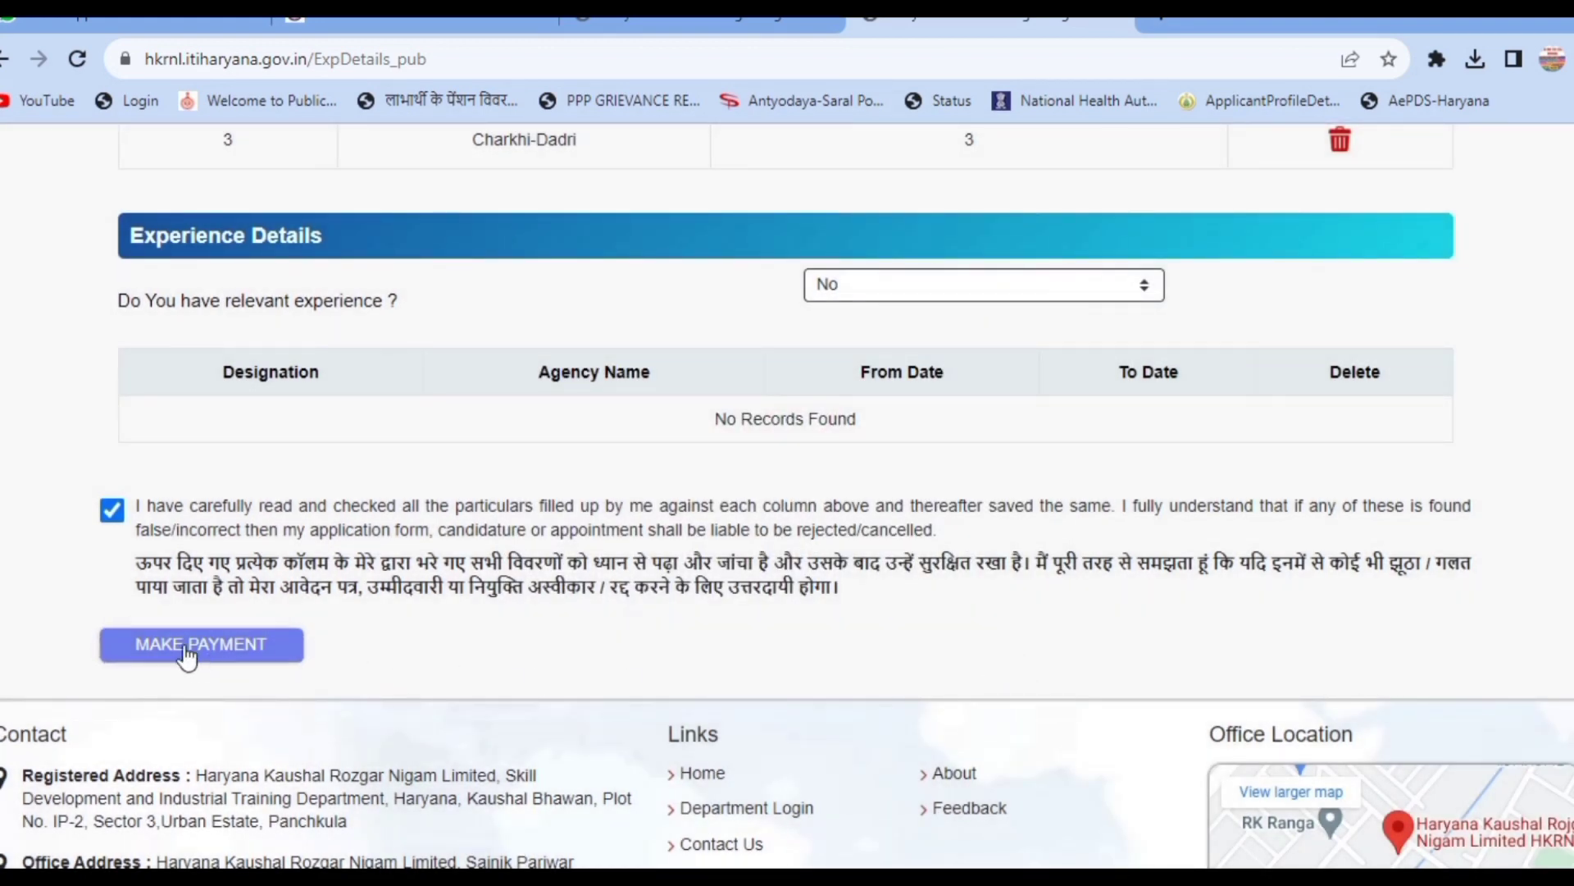
left_click(232, 648)
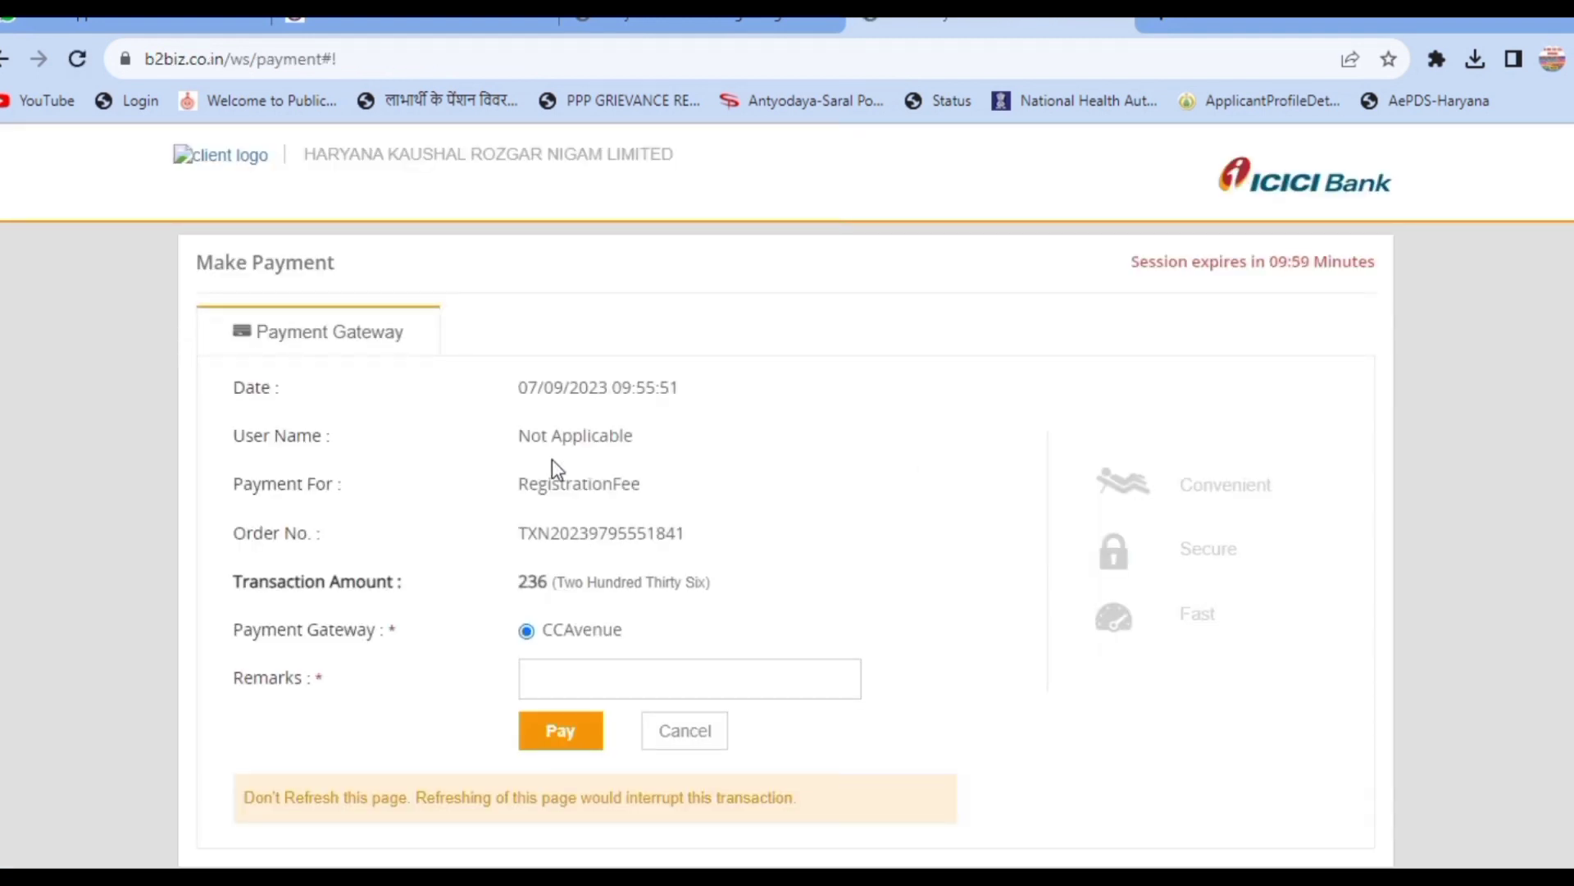
- Enter 'OK' as the payment remark and pay the 236 fee via CCAvenue
scroll(352, 434, "down", 2)
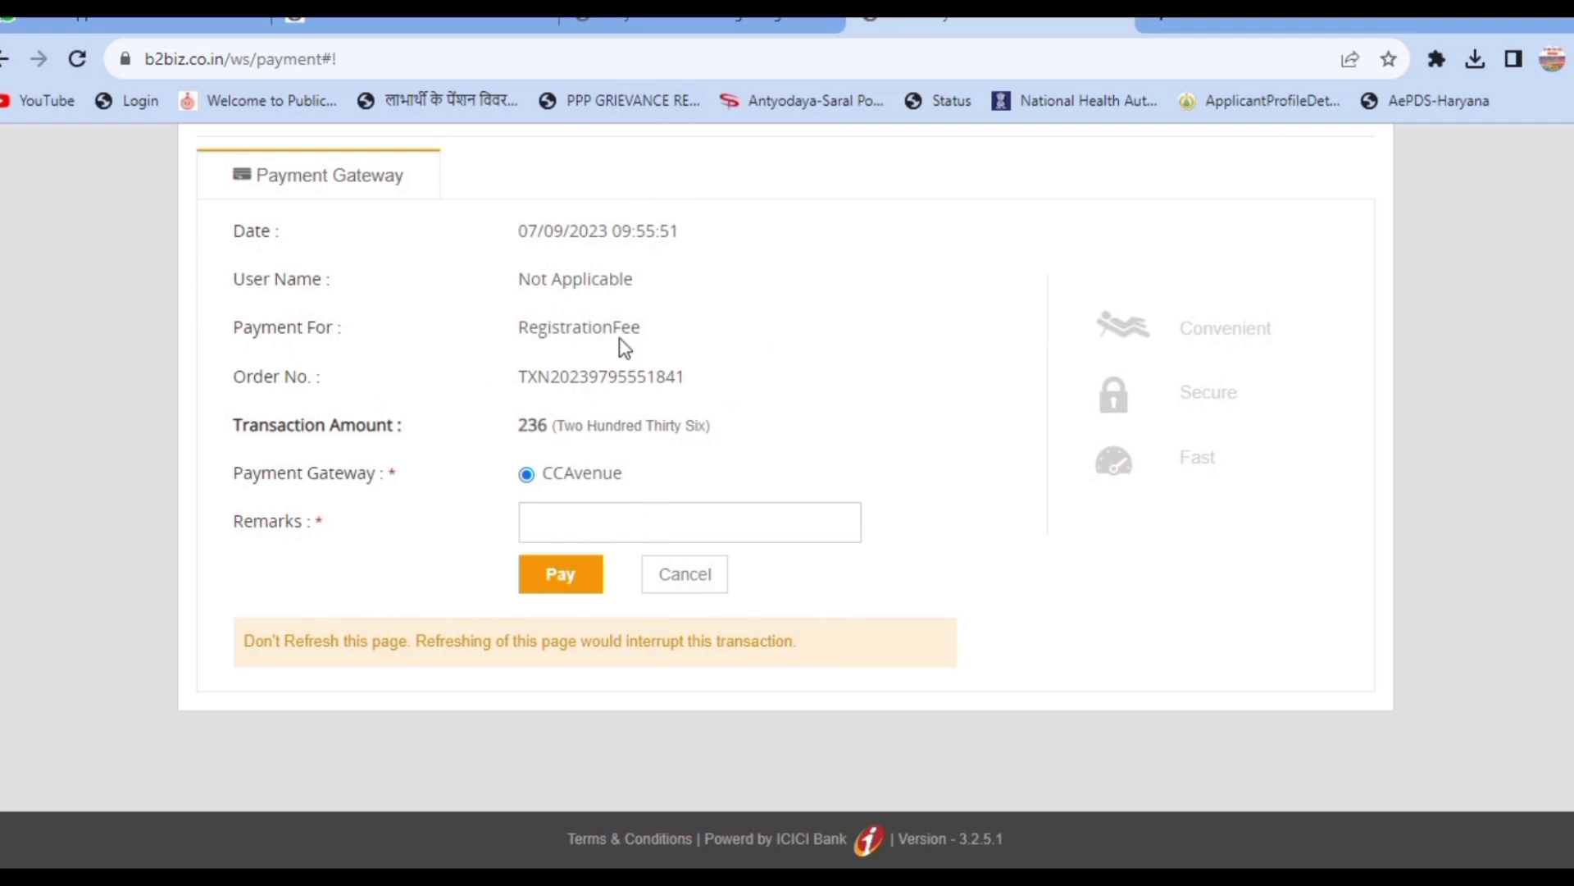
left_click(587, 519)
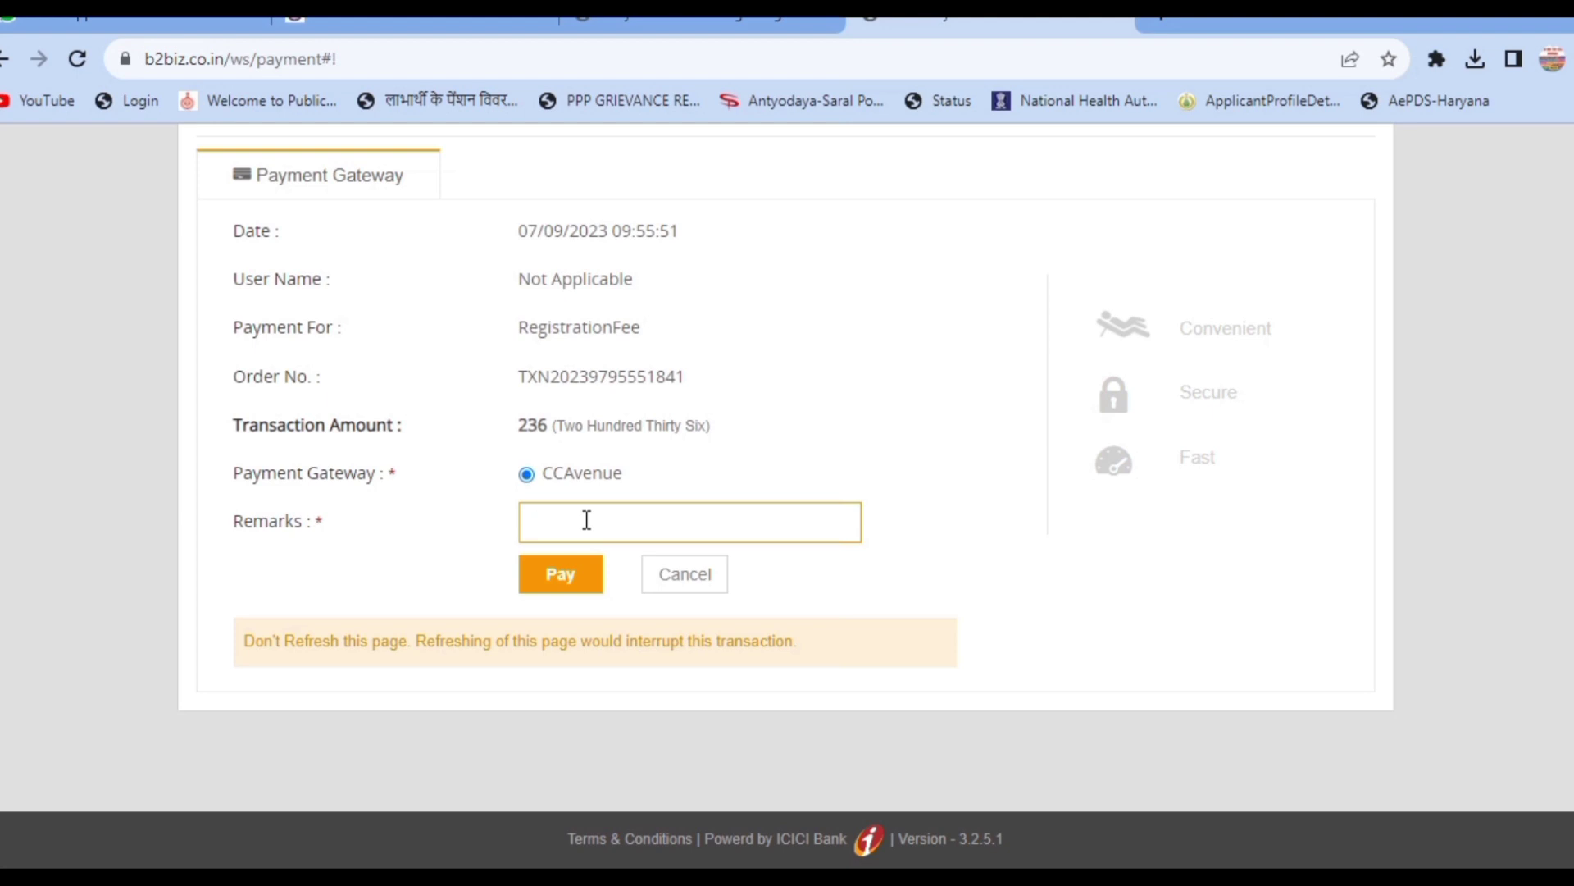
type("OK")
left_click(565, 576)
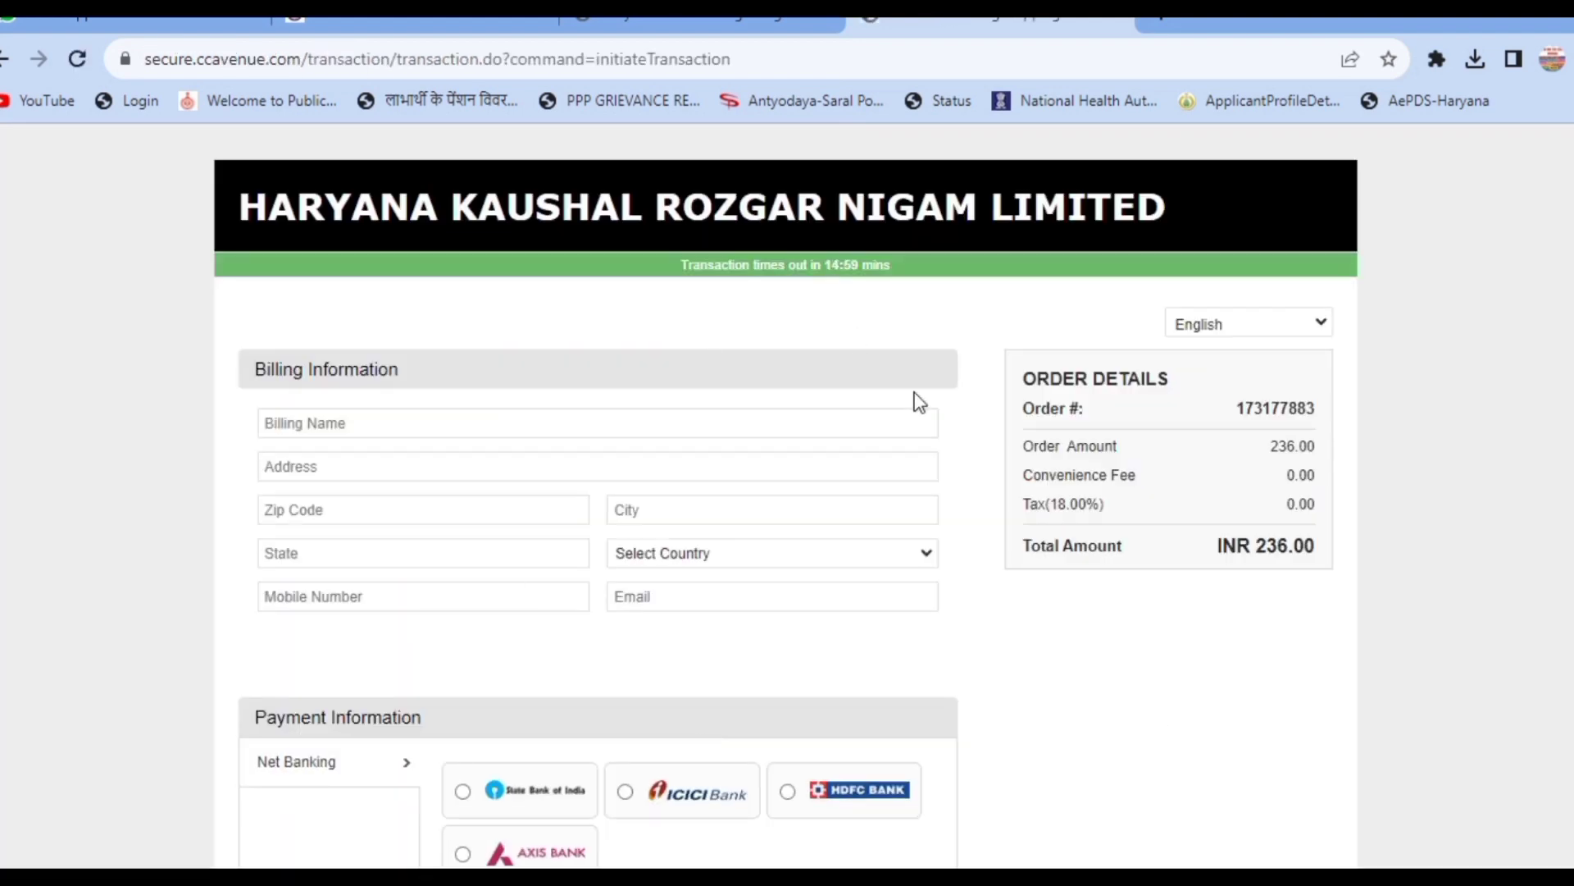
- Scroll the CCAvenue checkout to review the 236.00 order amount and payment options
scroll(664, 415, "down", 4)
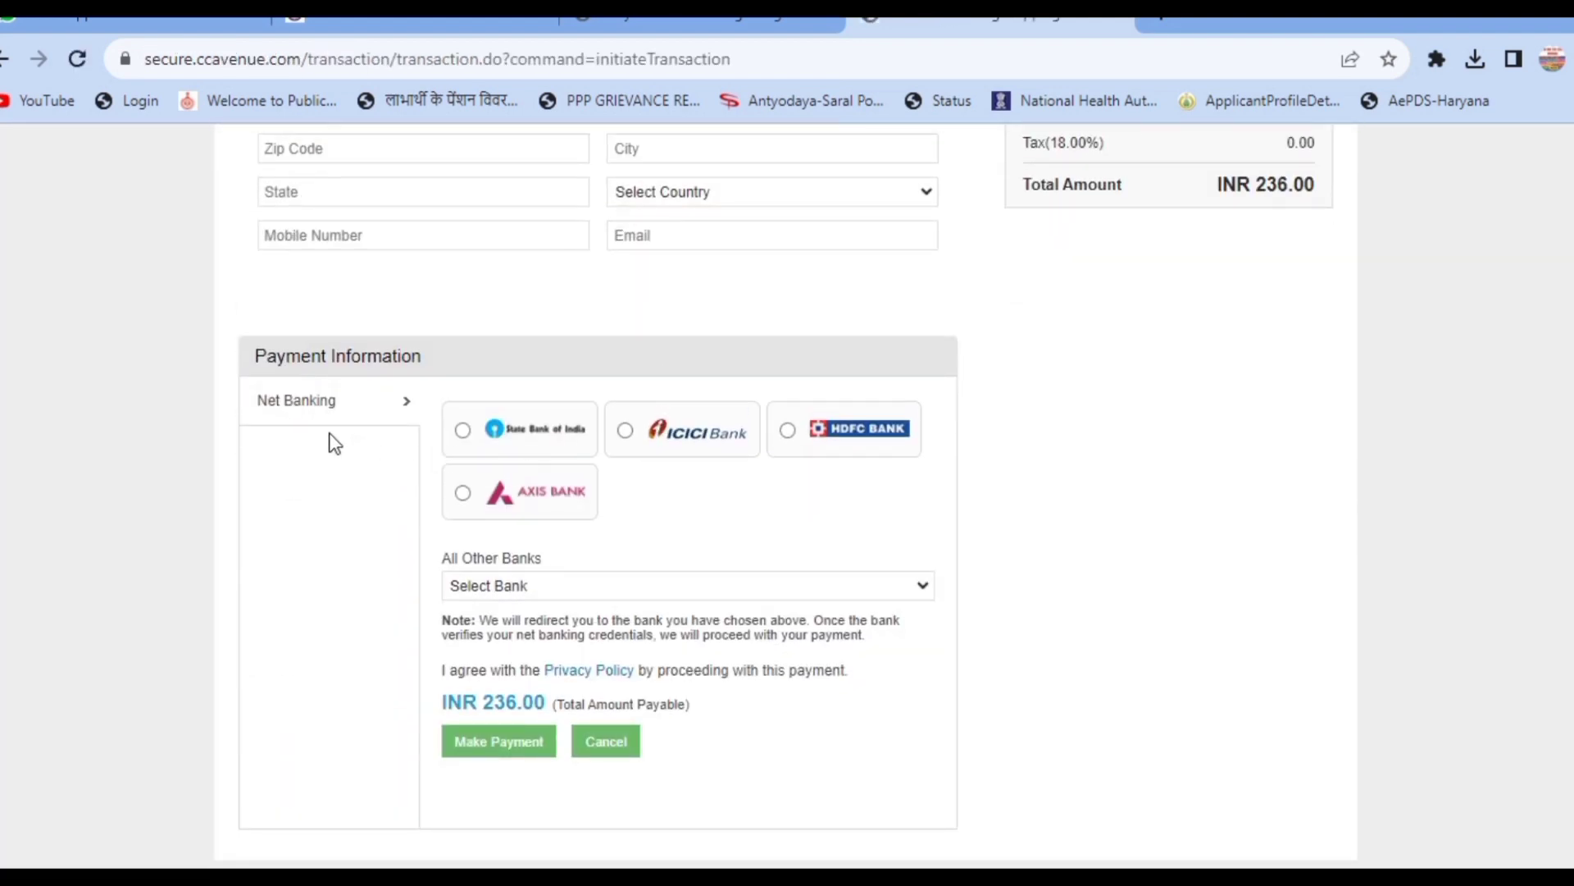